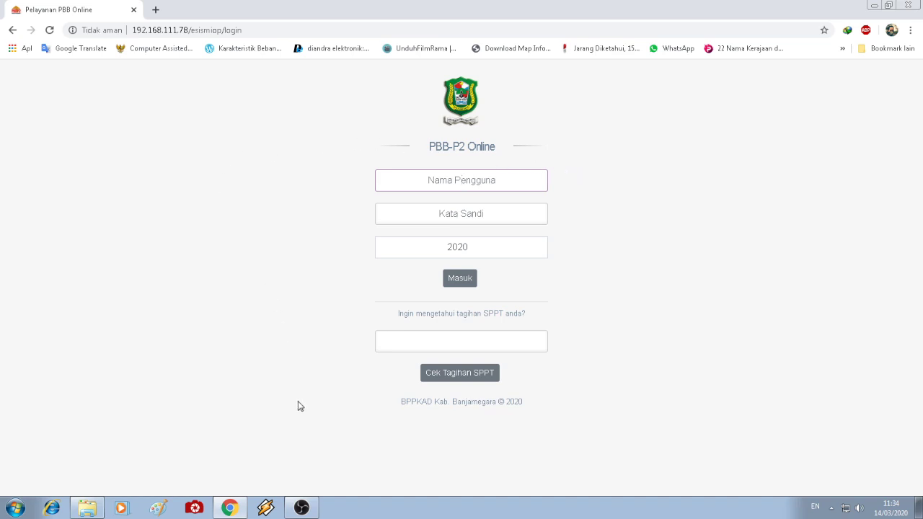
# - Log in to PBB-P2 Online with the account username and password to reach the 2020 dashboard
pyautogui.click(301, 507)
pyautogui.click(302, 507)
pyautogui.click(497, 183)
pyautogui.write('3304120')
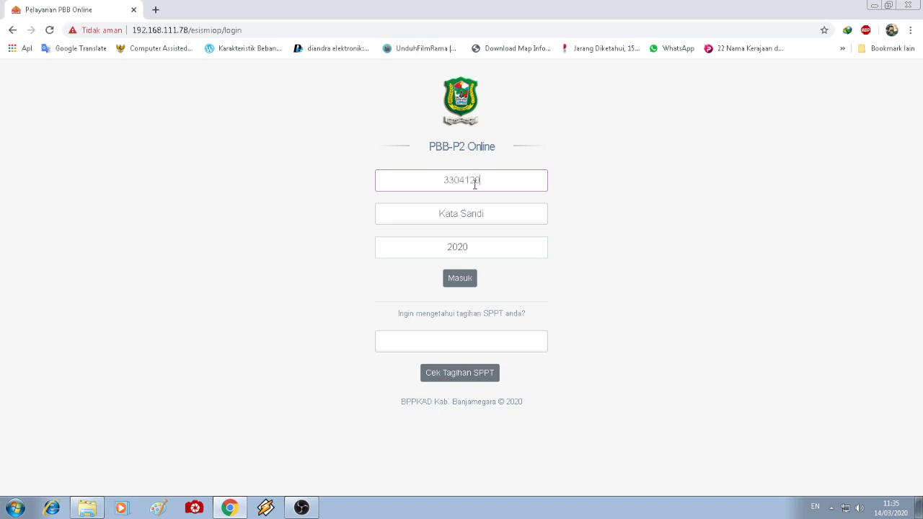
pyautogui.write('005')
pyautogui.click(445, 221)
pyautogui.press('Return')
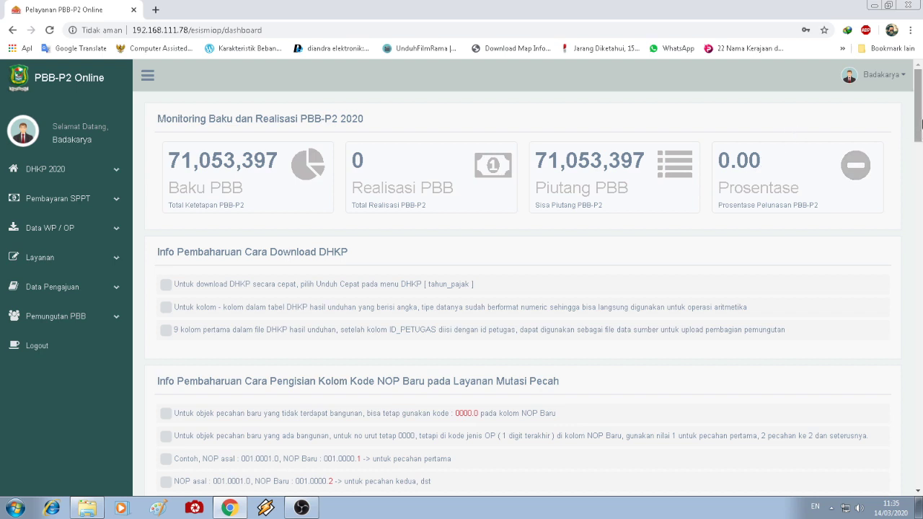
pyautogui.scroll(-2, 921, 124)
pyautogui.scroll(2, 921, 124)
pyautogui.moveTo(261, 30); pyautogui.dragTo(225, 30)
pyautogui.click(840, 256)
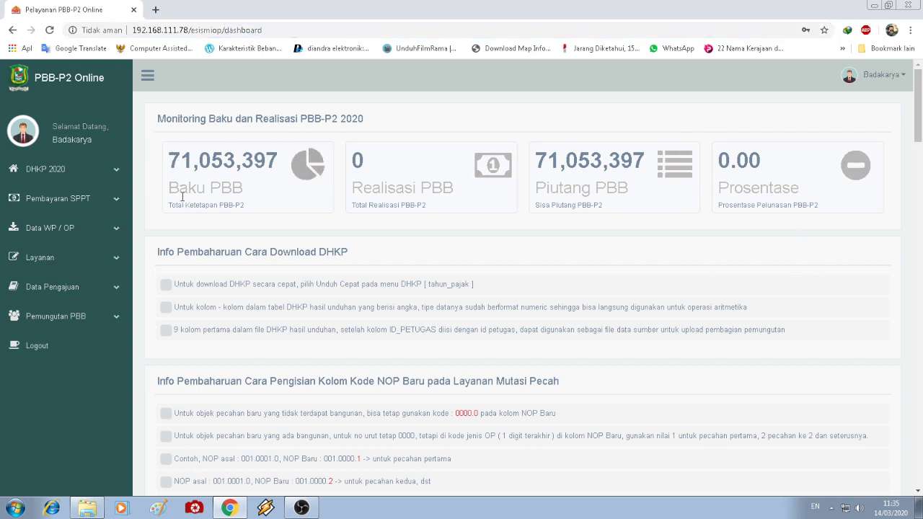
pyautogui.moveTo(172, 192); pyautogui.dragTo(223, 191)
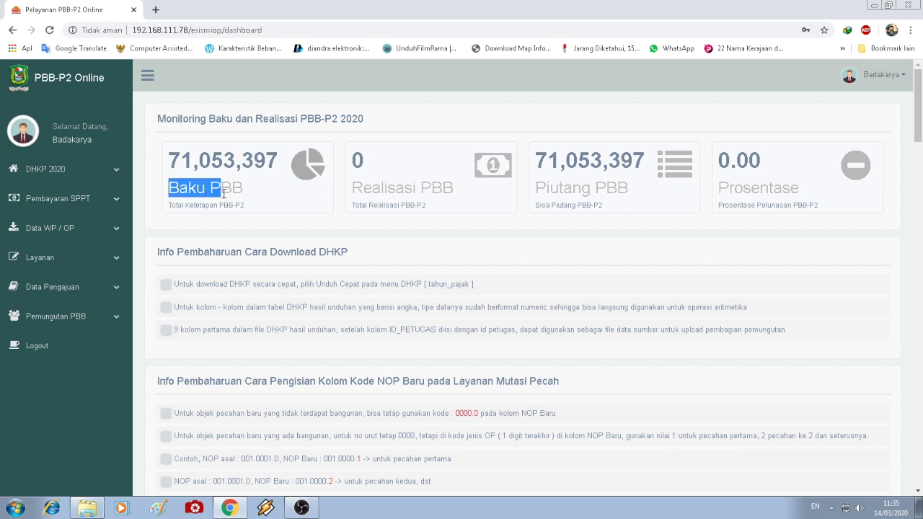
pyautogui.moveTo(365, 190); pyautogui.dragTo(393, 196)
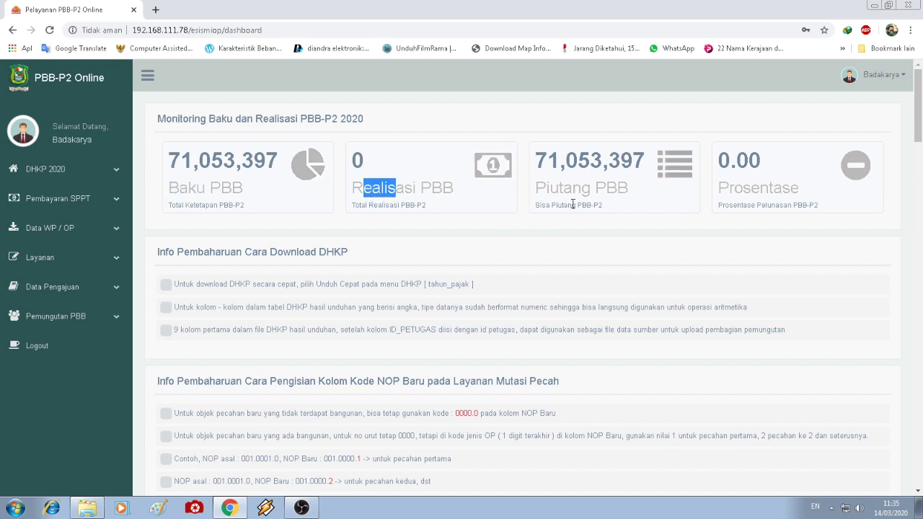
pyautogui.moveTo(538, 190); pyautogui.dragTo(574, 191)
pyautogui.moveTo(718, 189); pyautogui.dragTo(784, 205)
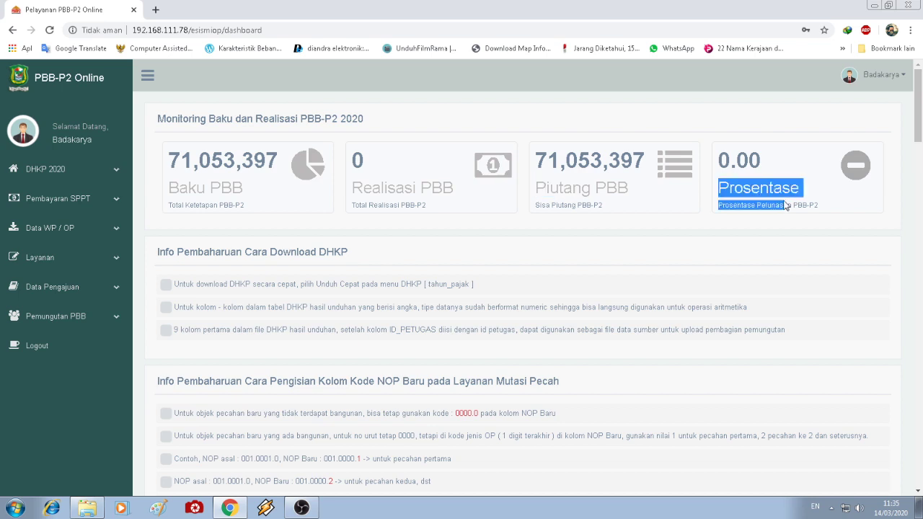
pyautogui.click(724, 249)
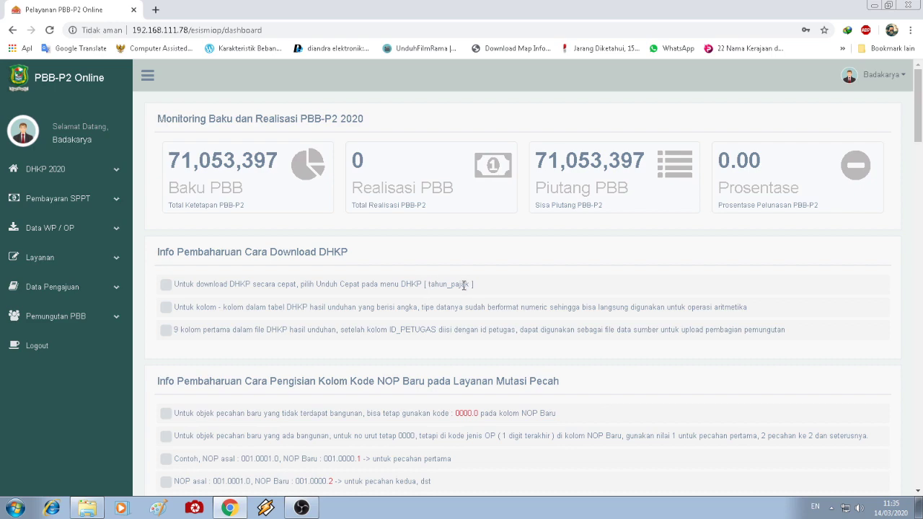
pyautogui.scroll(-2, 464, 285)
pyautogui.scroll(2, 461, 286)
pyautogui.scroll(-2, 564, 281)
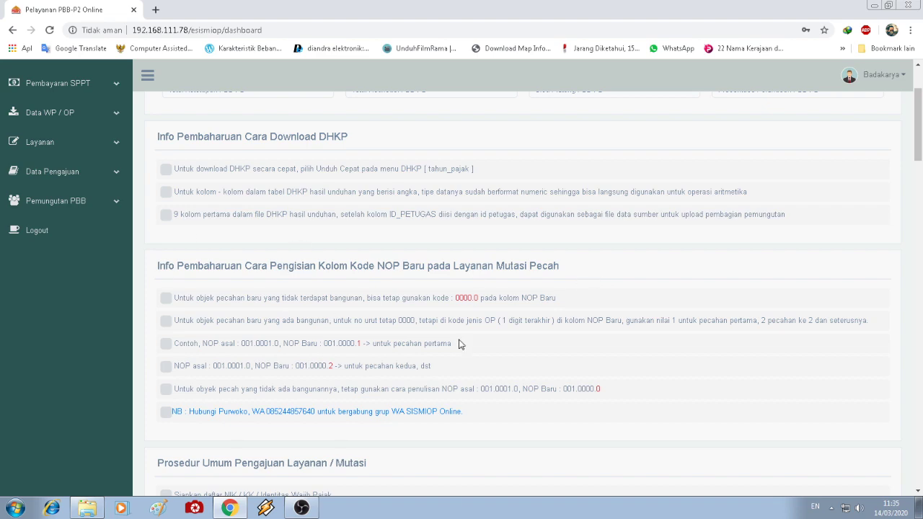
pyautogui.scroll(-1, 463, 346)
pyautogui.scroll(-4, 463, 345)
pyautogui.scroll(-1, 462, 345)
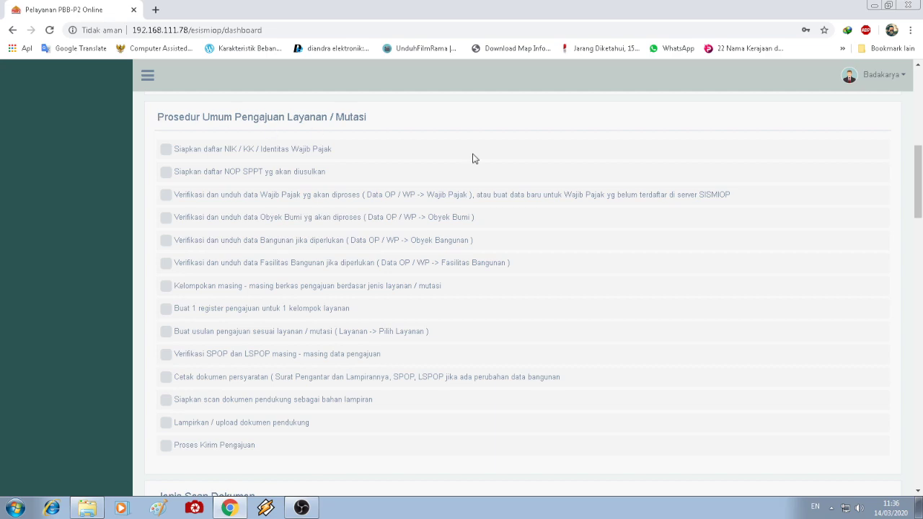
pyautogui.scroll(4, 680, 230)
pyautogui.scroll(4, 680, 231)
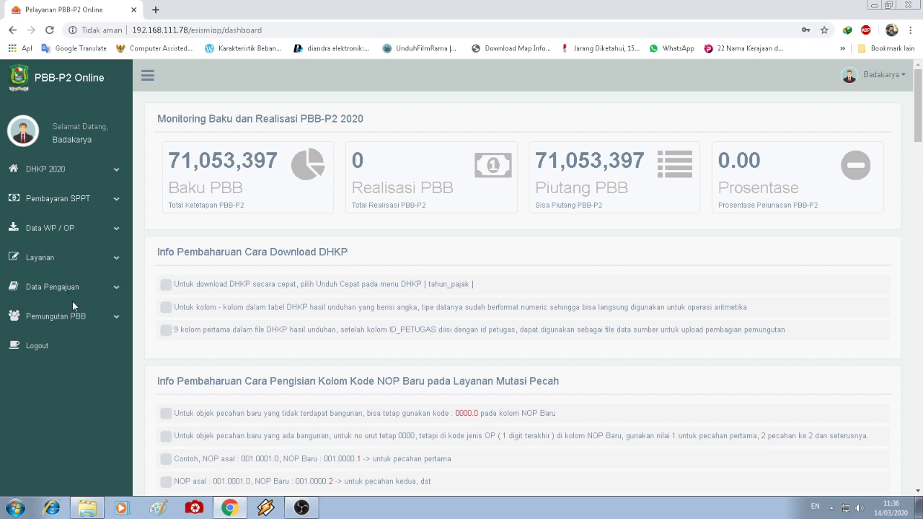
pyautogui.click(75, 321)
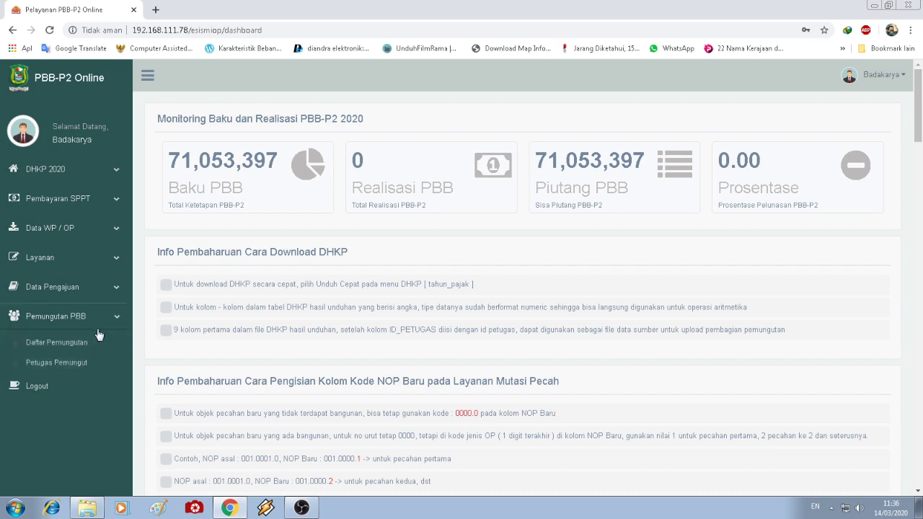
pyautogui.click(109, 323)
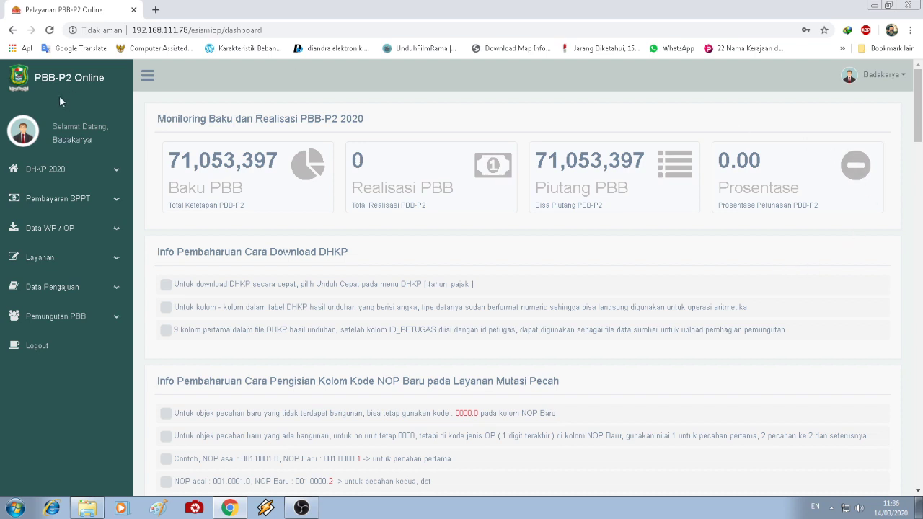
pyautogui.click(891, 82)
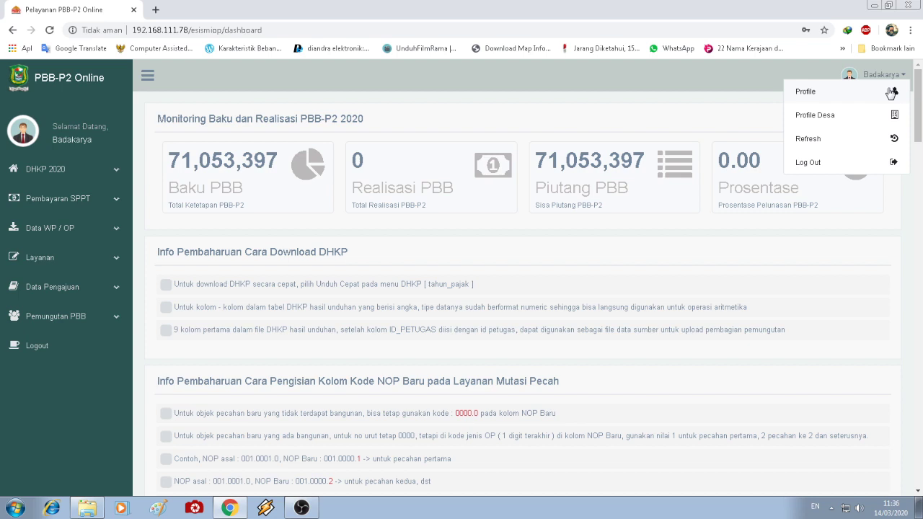
pyautogui.click(891, 92)
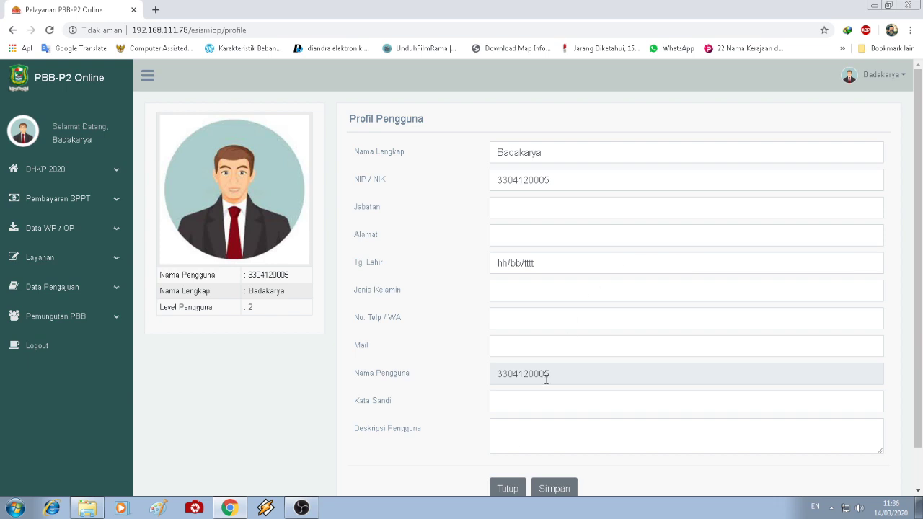
pyautogui.click(508, 490)
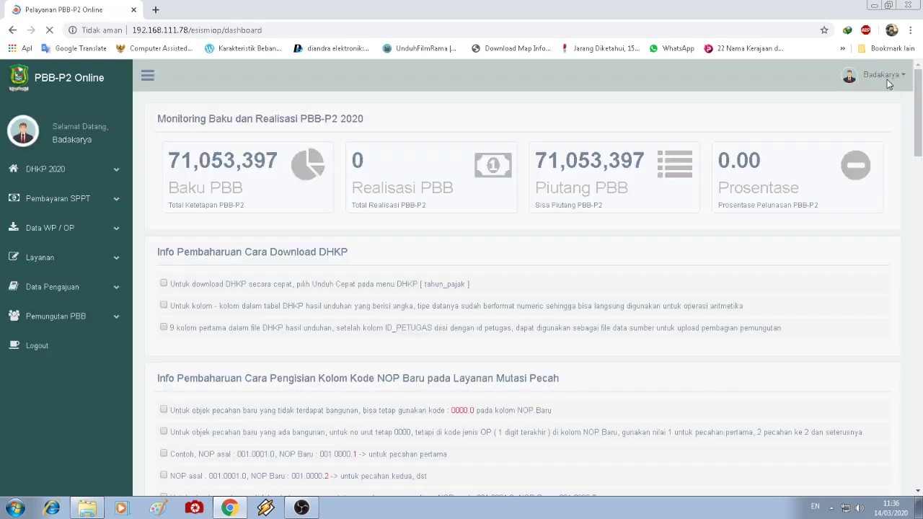
pyautogui.click(886, 77)
pyautogui.click(865, 117)
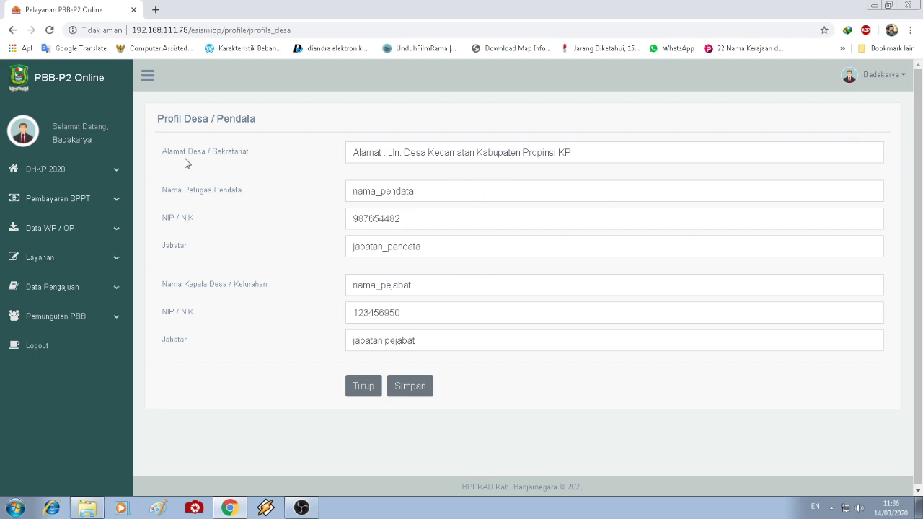
pyautogui.click(889, 78)
pyautogui.click(865, 115)
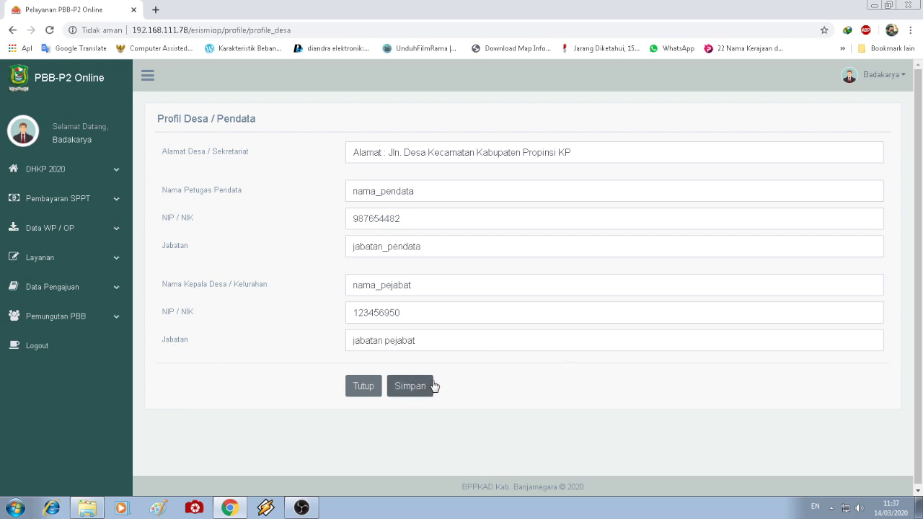
pyautogui.click(361, 385)
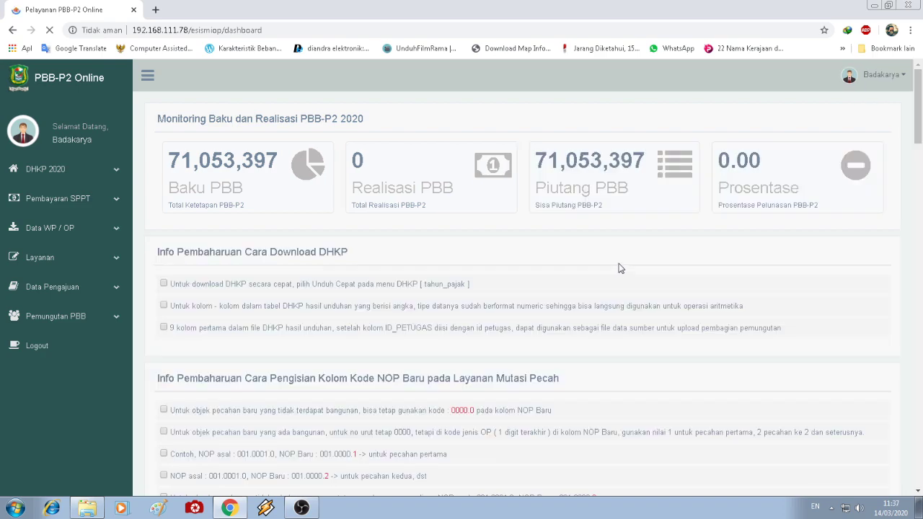
pyautogui.scroll(-3, 560, 325)
pyautogui.scroll(3, 560, 324)
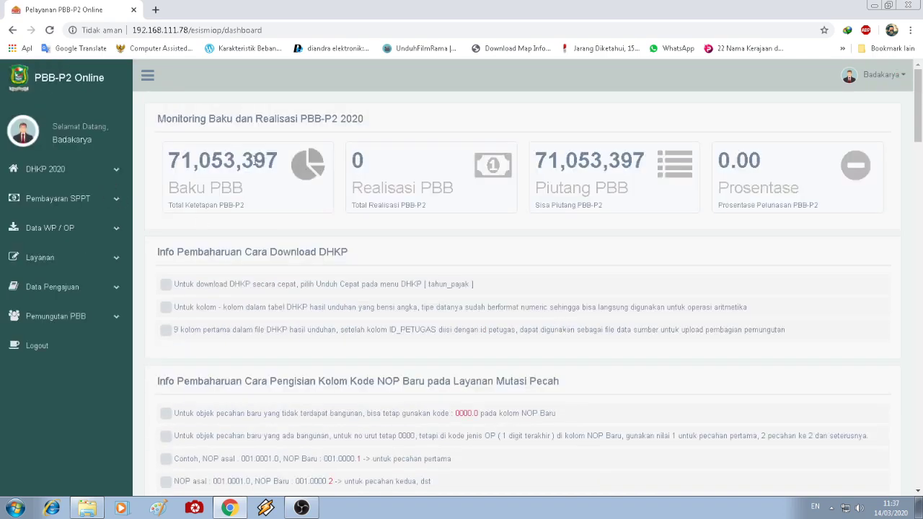
# - View the DHKP 2020 Utuh, Terbayar and Terhutang recaps in turn
pyautogui.click(84, 169)
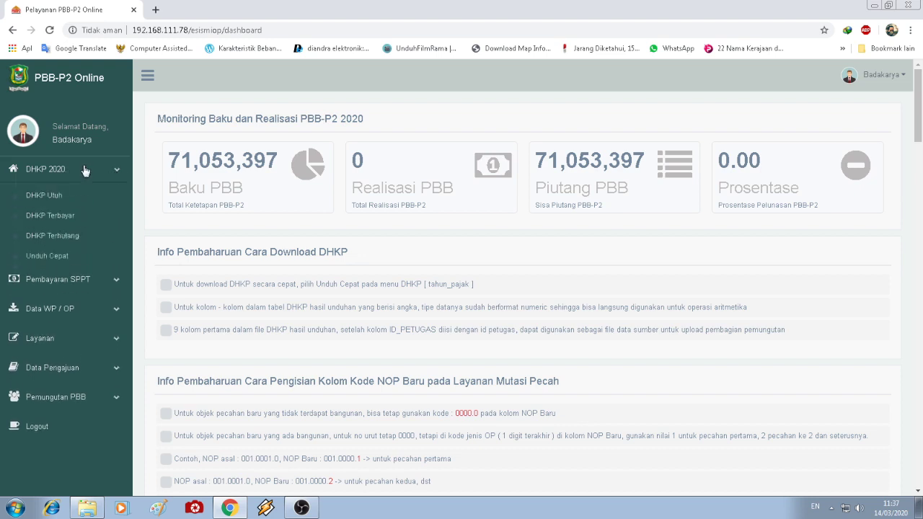
pyautogui.click(78, 194)
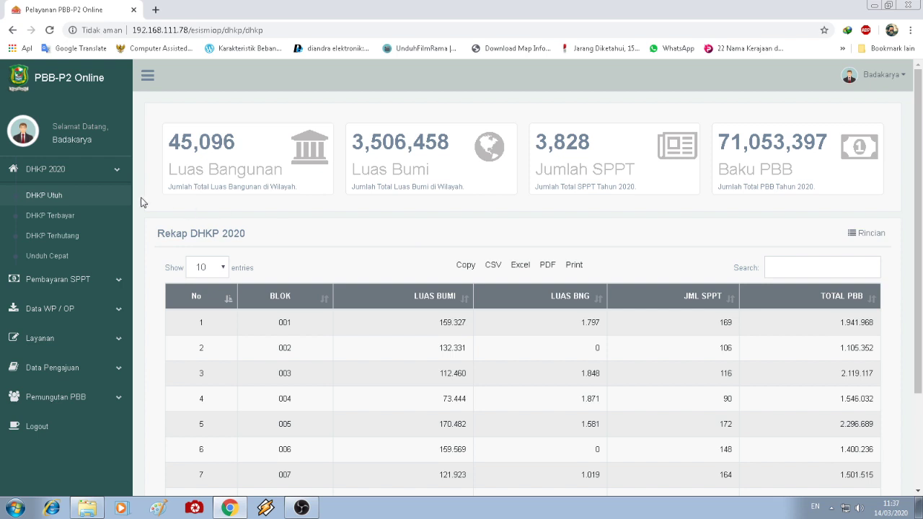
pyautogui.click(66, 221)
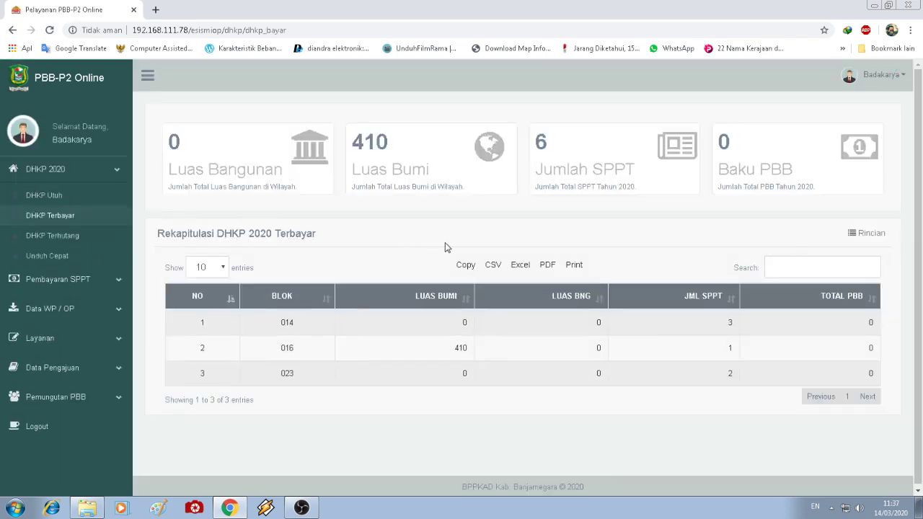
pyautogui.click(62, 235)
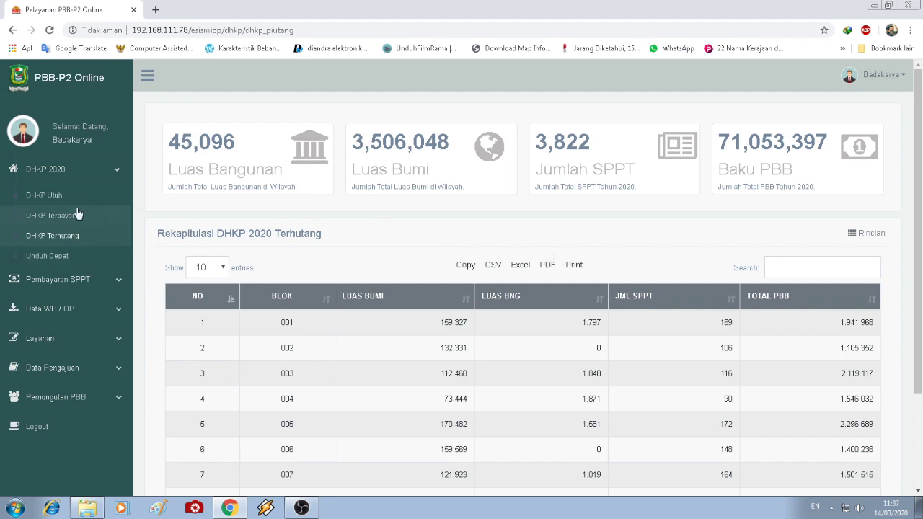
# - Quick-download the outstanding DHKP data and open dhkp (5).xls
pyautogui.click(51, 261)
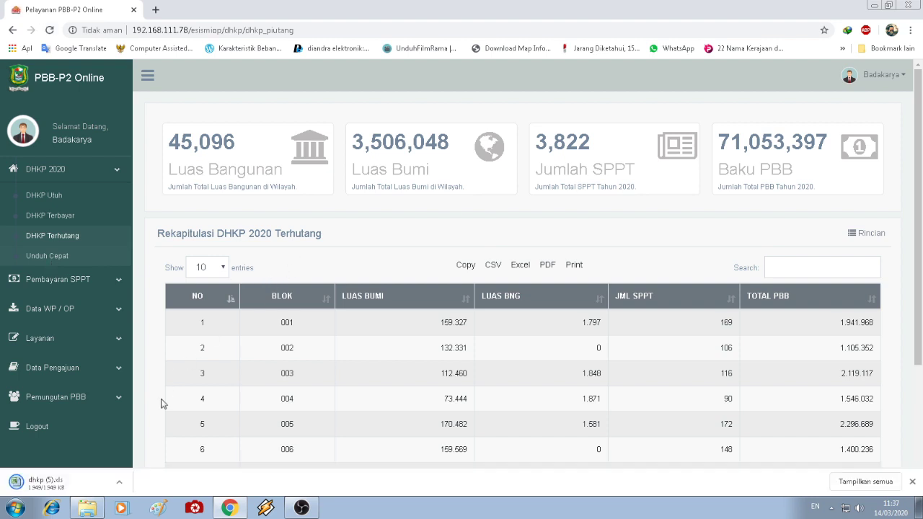
pyautogui.click(119, 483)
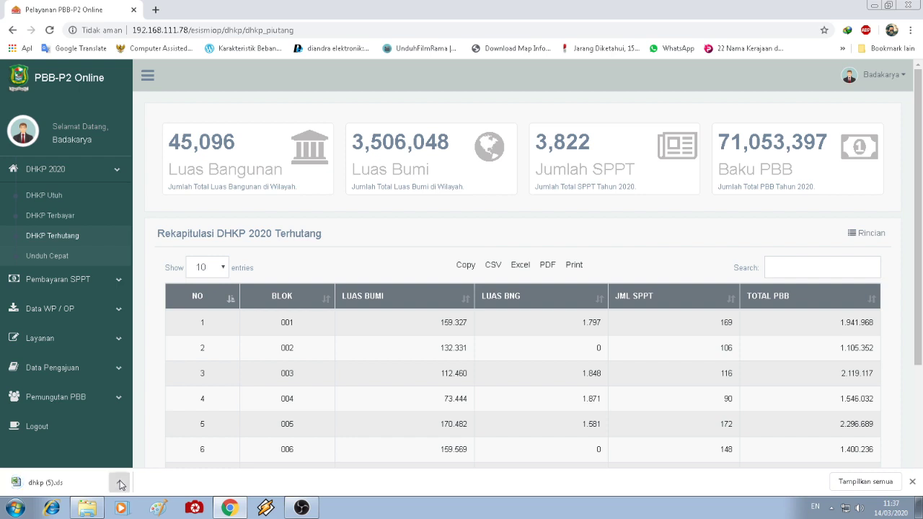
pyautogui.click(137, 411)
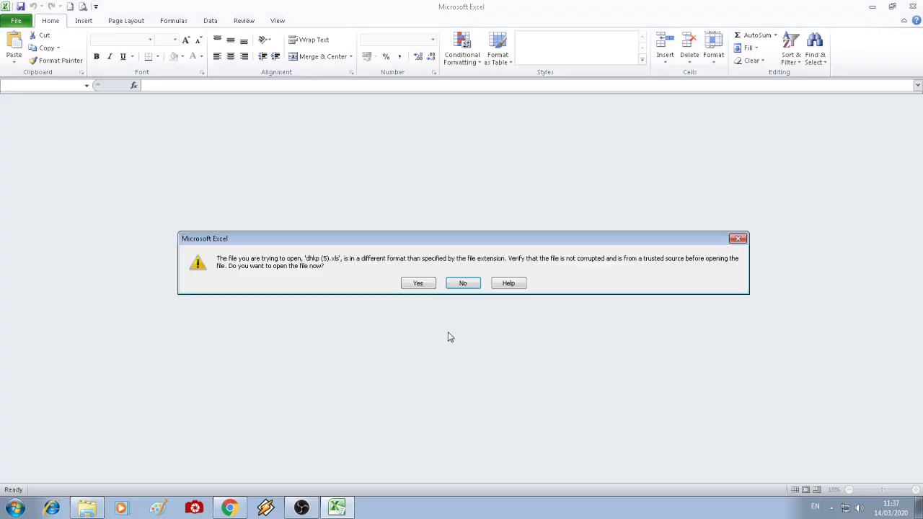
# - Open dhkp (5).xls despite the format warning and select the POKOK PBB column T
pyautogui.click(418, 284)
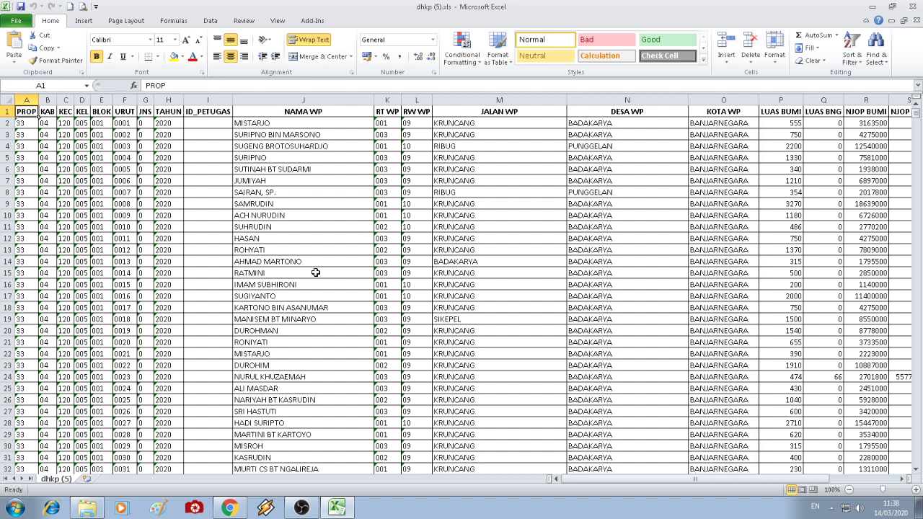
pyautogui.click(564, 361)
pyautogui.moveTo(674, 478)
pyautogui.mouseDown()
pyautogui.moveTo(798, 493)
pyautogui.moveTo(671, 490)
pyautogui.mouseUp()
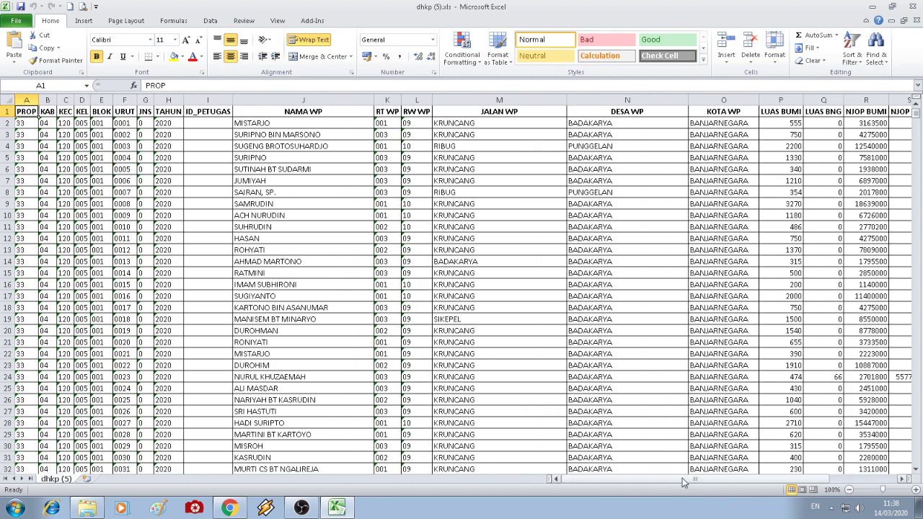
pyautogui.moveTo(683, 483); pyautogui.dragTo(773, 489)
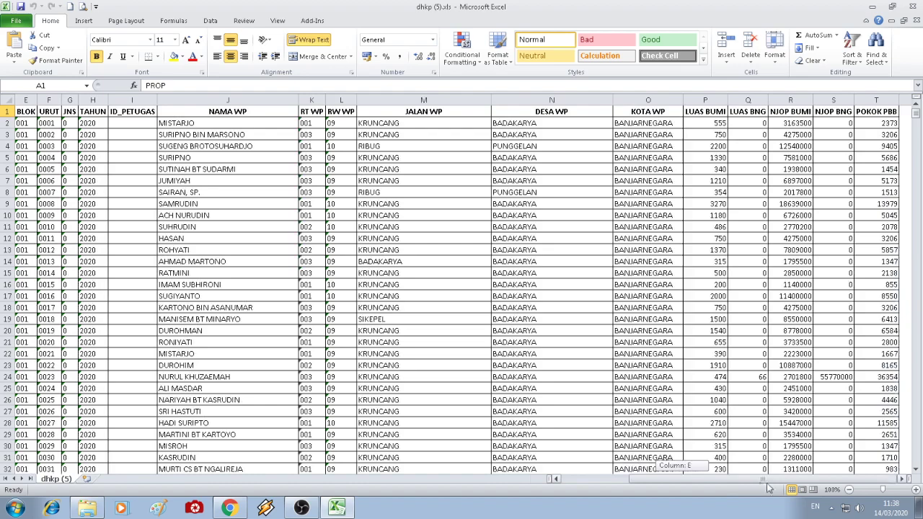
pyautogui.click(885, 124)
pyautogui.moveTo(916, 117); pyautogui.dragTo(916, 460)
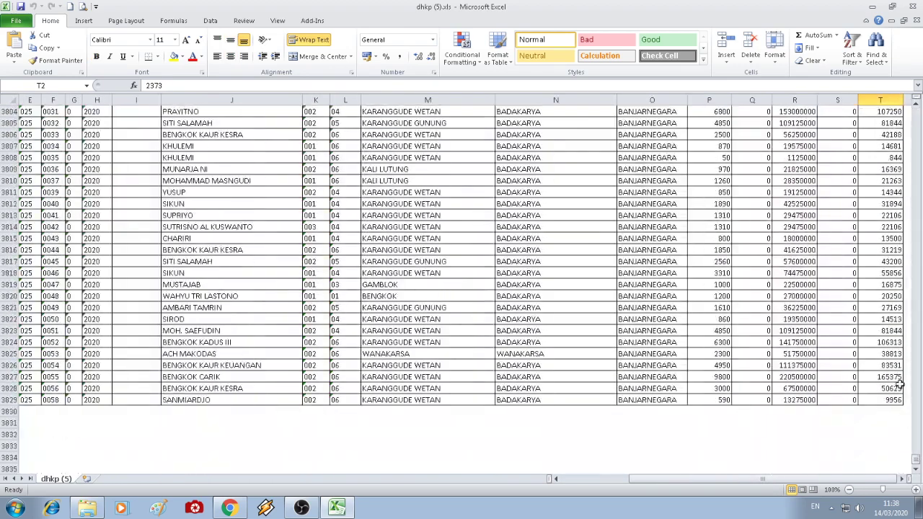
pyautogui.click(889, 99)
# - AutoSum column T into T3830 (71.053.397) and format it with Comma Style
pyautogui.click(882, 411)
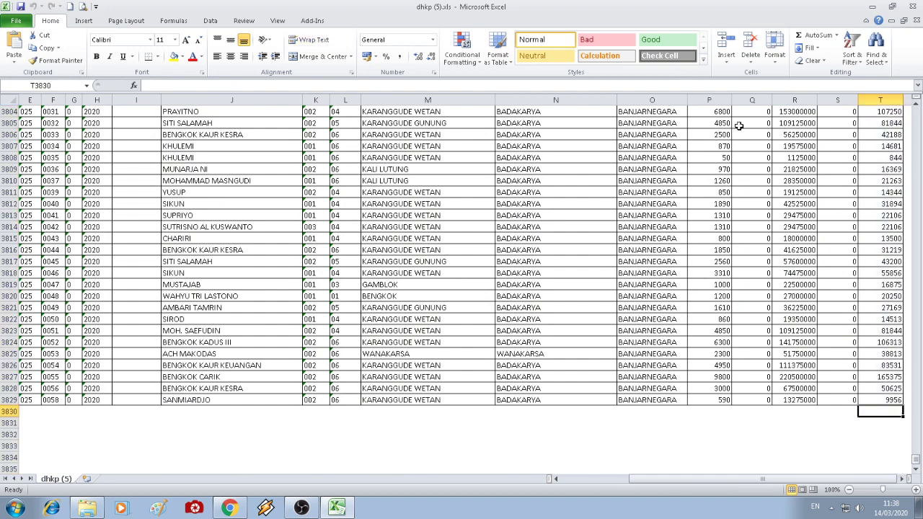
pyautogui.click(819, 36)
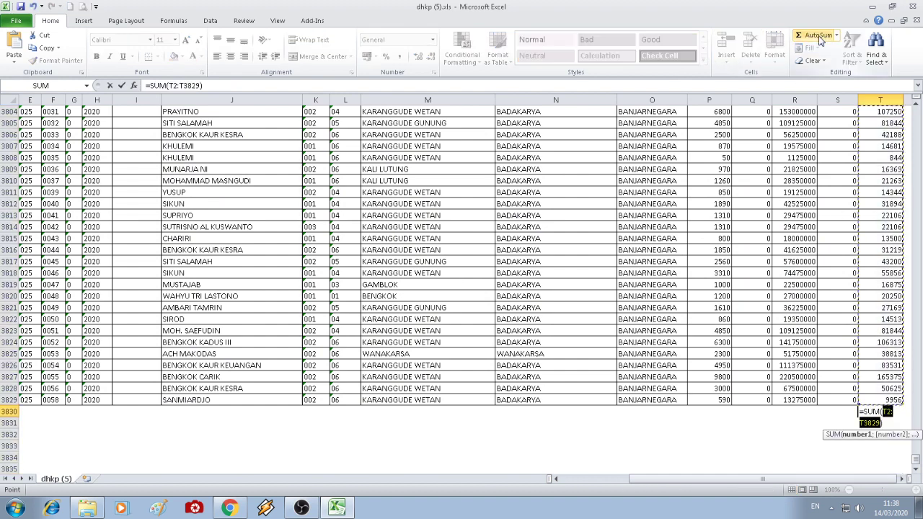
pyautogui.press('Return')
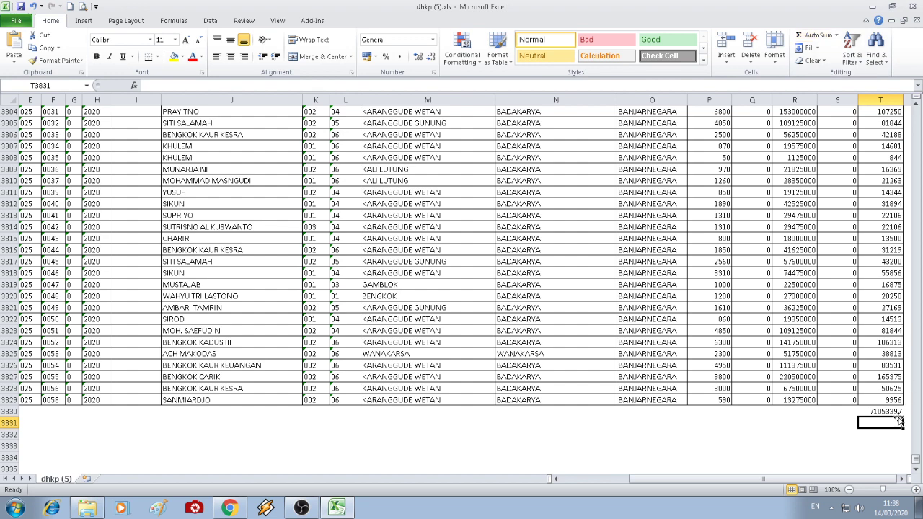
pyautogui.click(895, 411)
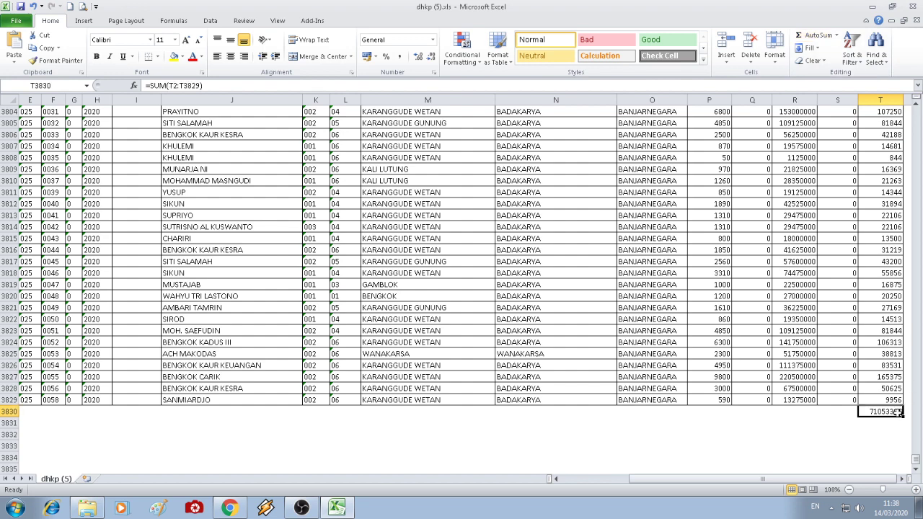
pyautogui.click(399, 56)
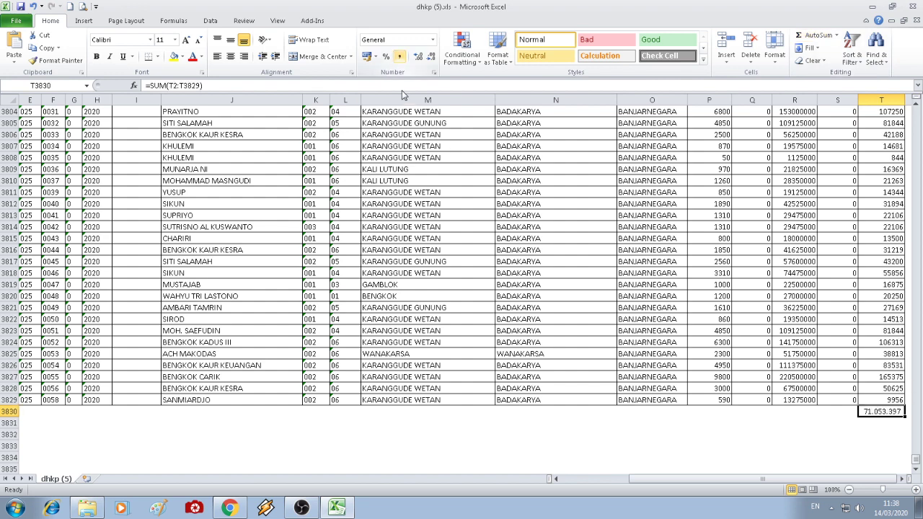
pyautogui.click(230, 509)
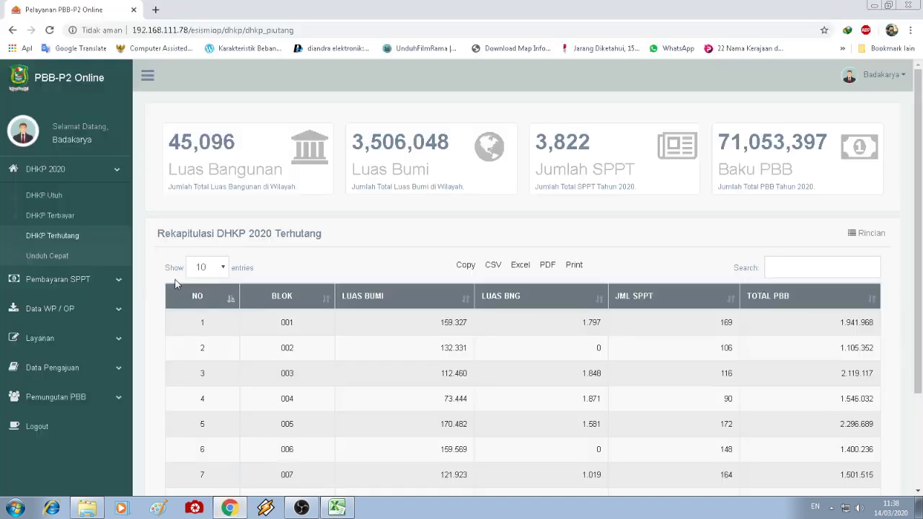
# - Check the DHKP Utuh recap's Baku PBB 71,053,397 against the spreadsheet total
pyautogui.click(61, 195)
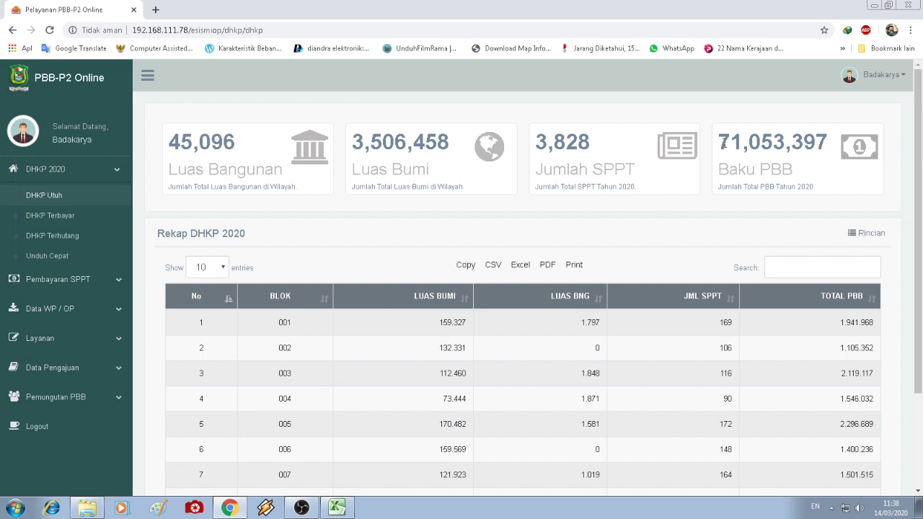
pyautogui.moveTo(721, 142); pyautogui.dragTo(830, 148)
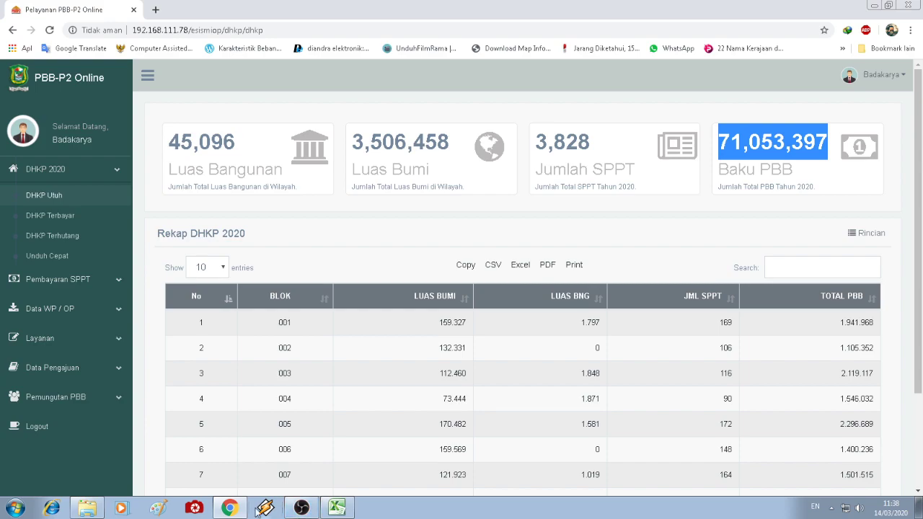
pyautogui.click(339, 509)
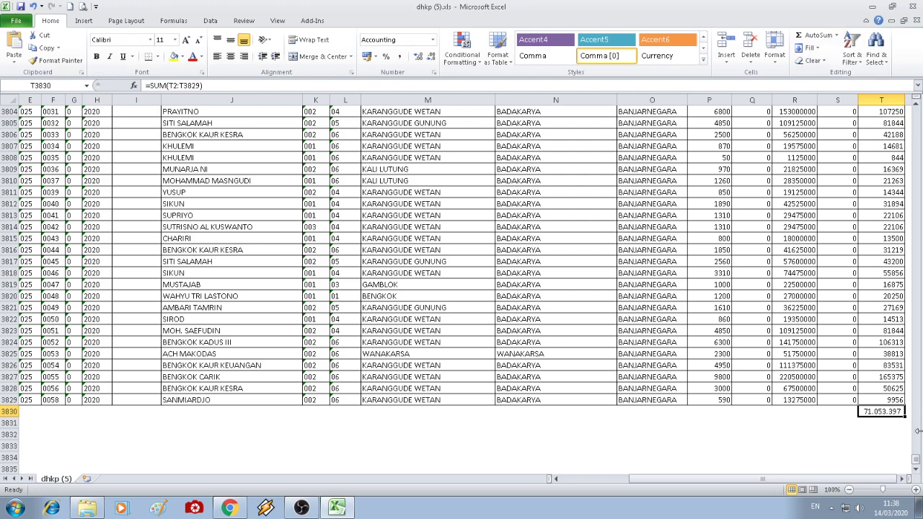
# - Scroll dhkp (5) back to the top-left and select column A, then the blank ID_PETUGAS column
pyautogui.moveTo(917, 459); pyautogui.dragTo(922, 72)
pyautogui.moveTo(728, 480); pyautogui.dragTo(629, 478)
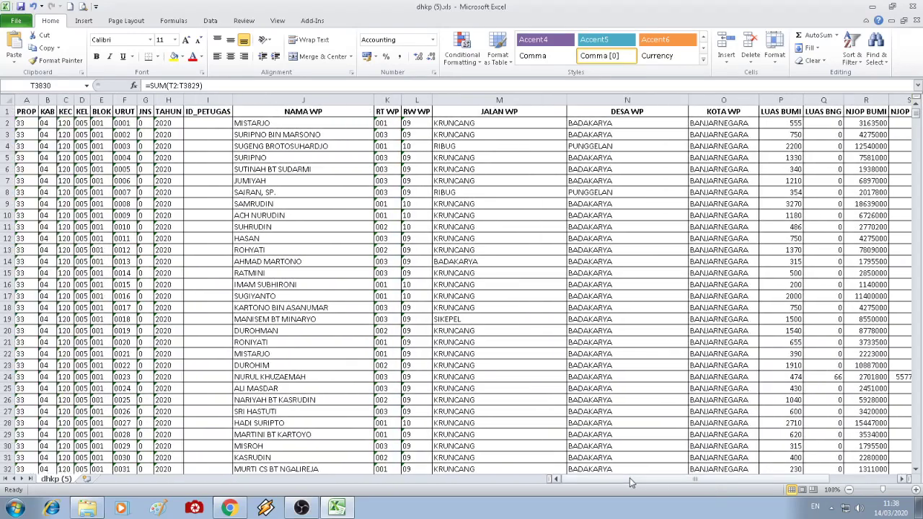
pyautogui.click(26, 99)
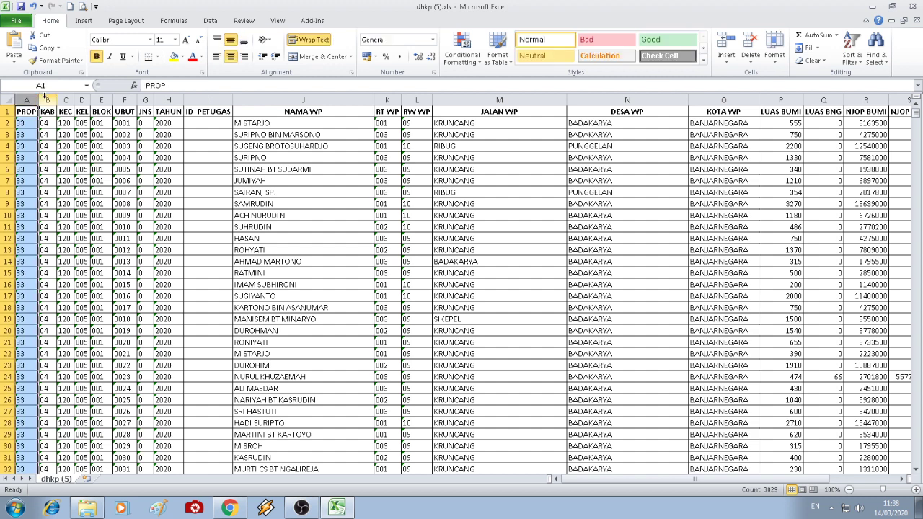
pyautogui.click(202, 98)
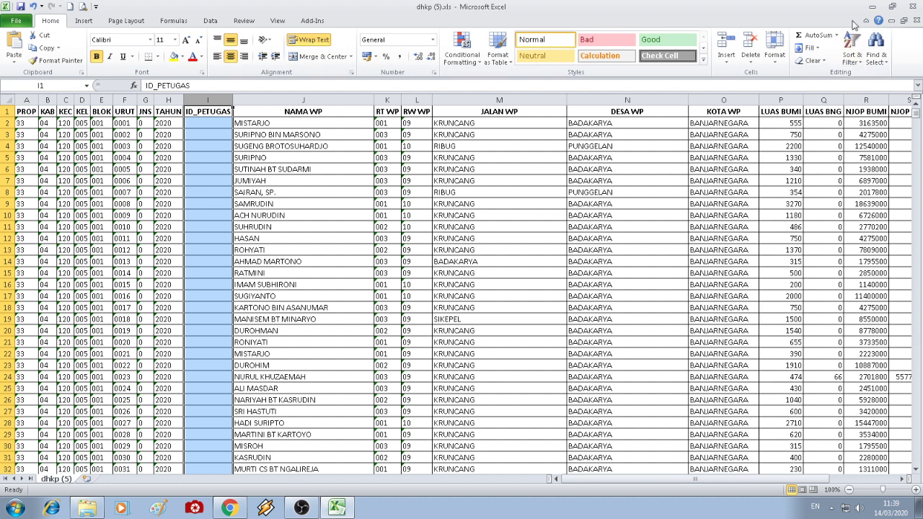
# - Minimize Excel and swap the sidebar's DHKP 2020 options for the Pembayaran SPPT options
pyautogui.click(872, 7)
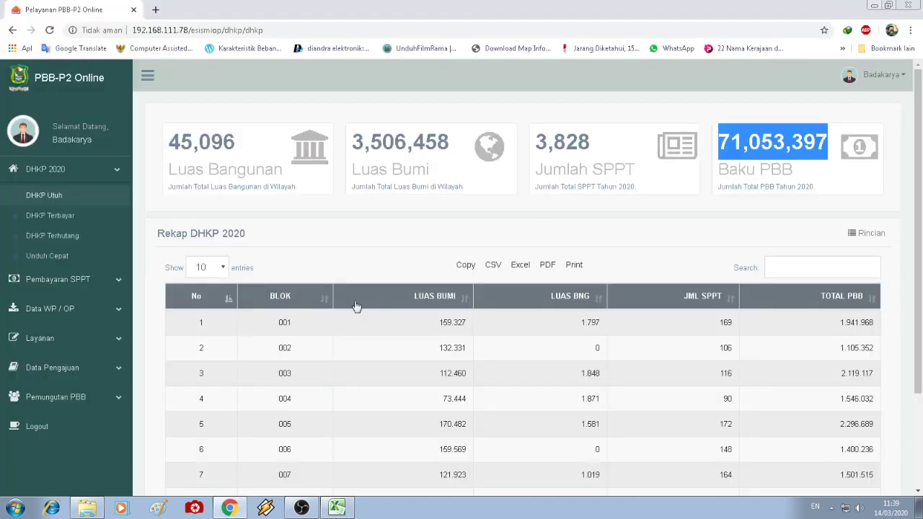
pyautogui.click(84, 177)
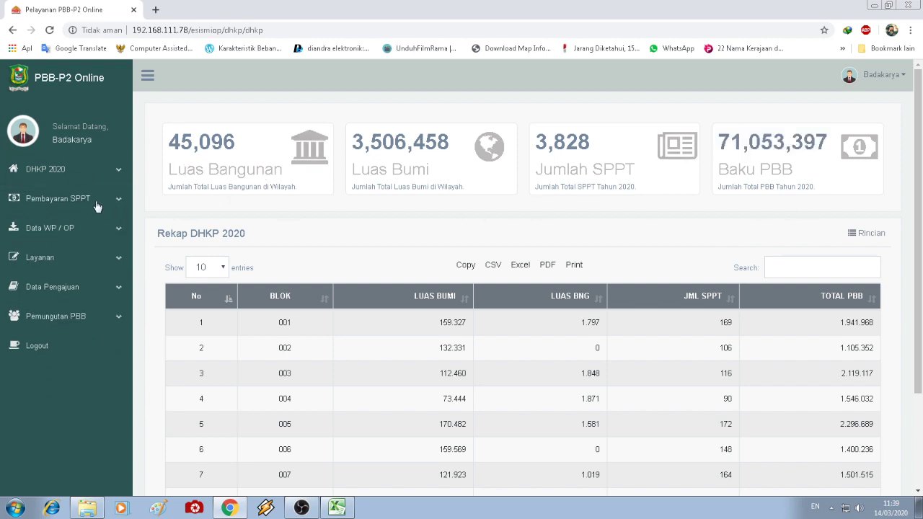
pyautogui.click(97, 205)
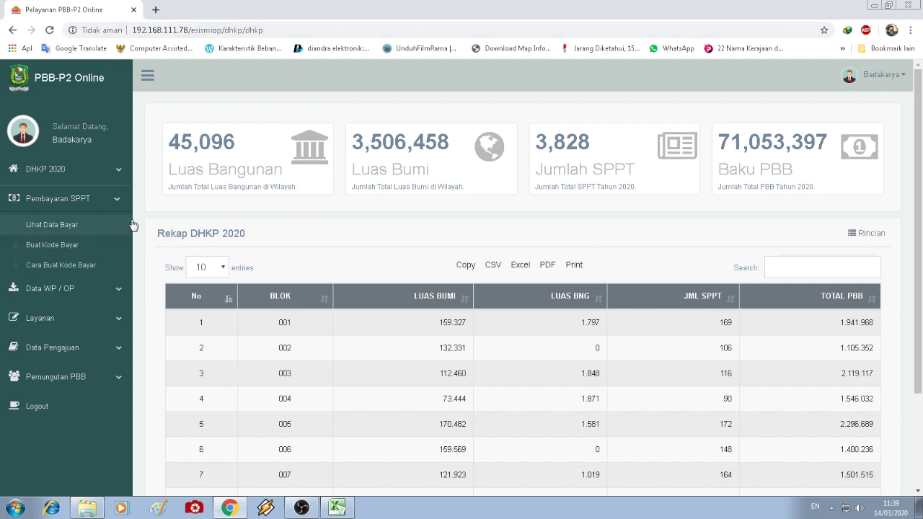
# - Read through the Cara Pembuatan Kode Bayar guide
pyautogui.click(71, 270)
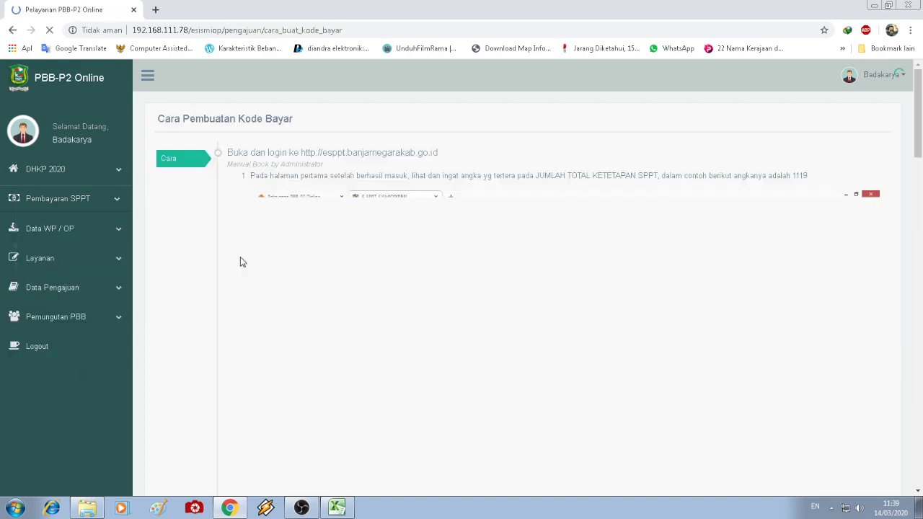
pyautogui.scroll(-3, 508, 274)
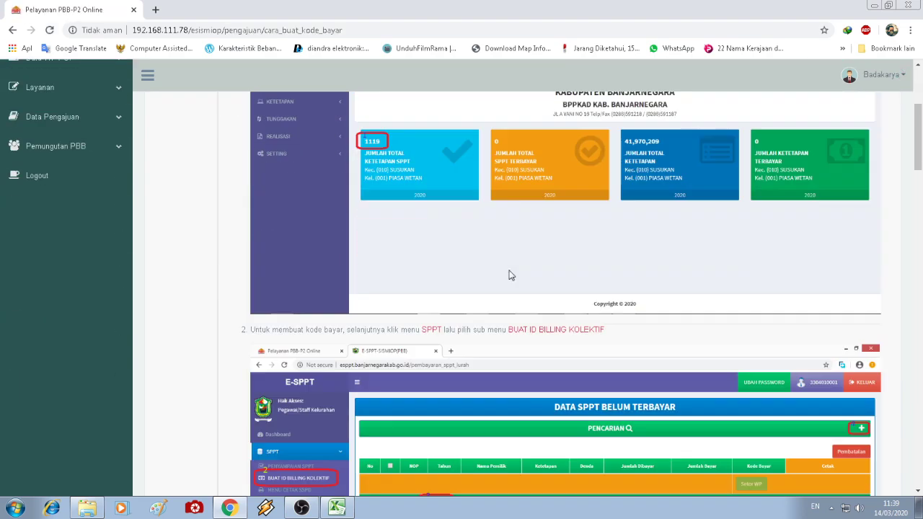
pyautogui.scroll(3, 509, 274)
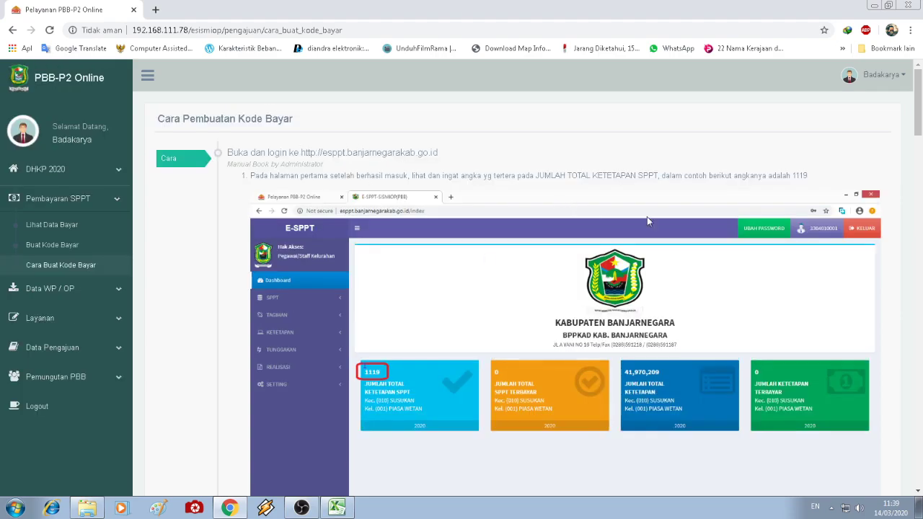
pyautogui.scroll(-15, 646, 220)
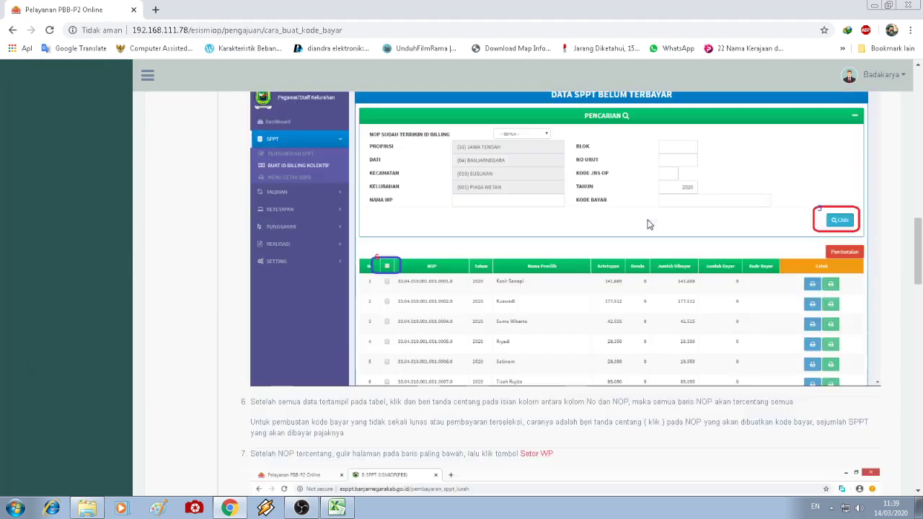
pyautogui.scroll(-15, 647, 224)
pyautogui.scroll(-2, 647, 225)
pyautogui.scroll(15, 647, 226)
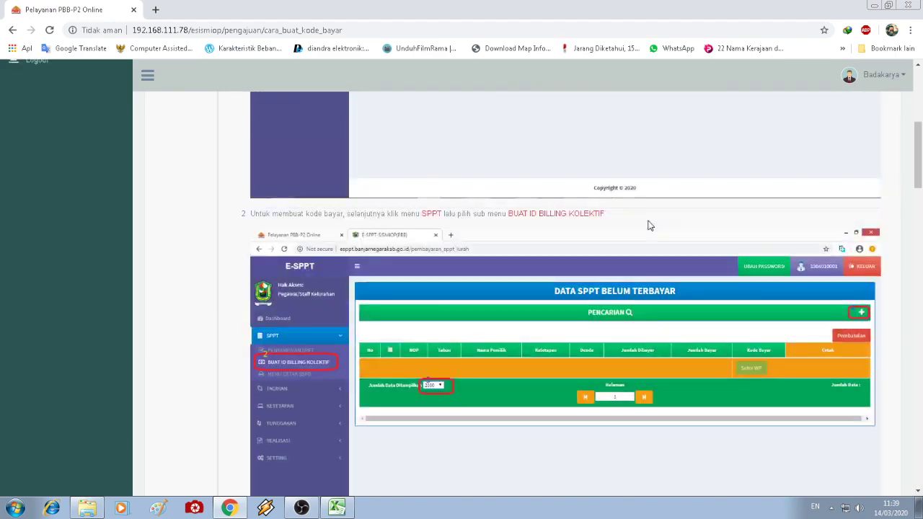
pyautogui.scroll(6, 647, 224)
# - Collapse Pembayaran SPPT and open the PBB-P2 Online home link in a new tab
pyautogui.click(40, 204)
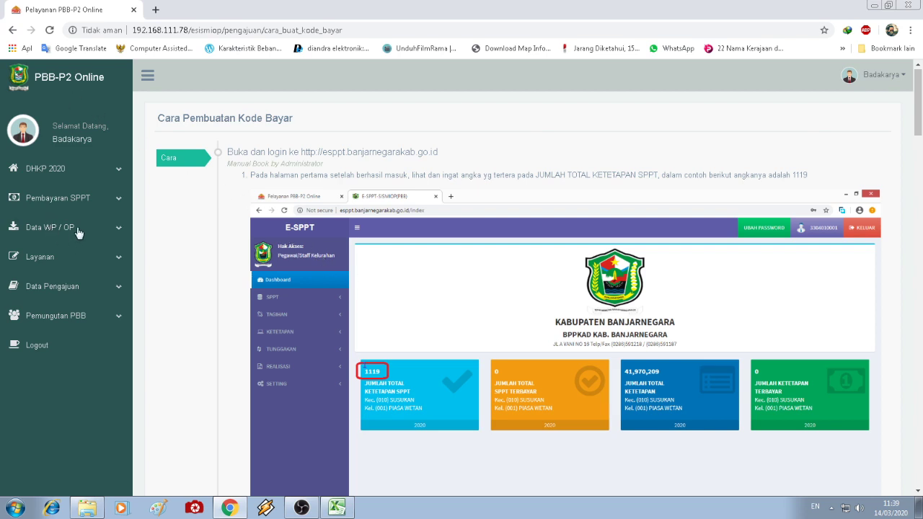
pyautogui.rightClick(64, 77)
pyautogui.click(75, 85)
# - Scroll the new dashboard tab down to the Prosedur Umum Pengajuan Layanan / Mutasi checklist
pyautogui.click(226, 7)
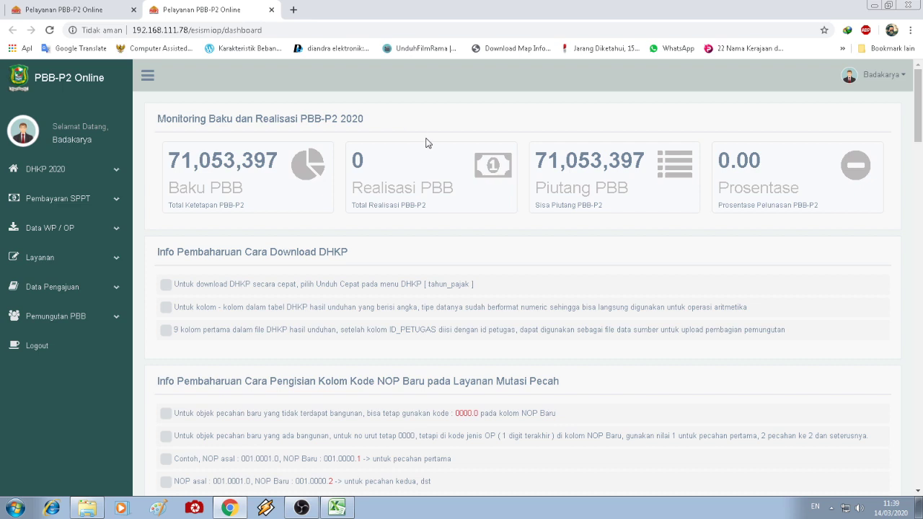
pyautogui.moveTo(920, 108); pyautogui.dragTo(921, 183)
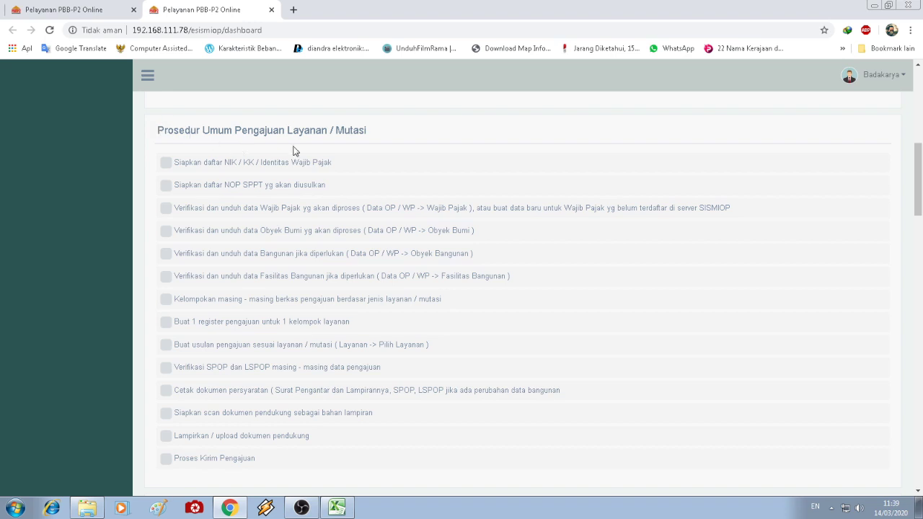
pyautogui.moveTo(920, 148)
pyautogui.mouseDown()
pyautogui.moveTo(921, 345)
pyautogui.moveTo(921, 102)
pyautogui.moveTo(920, 153)
pyautogui.mouseUp()
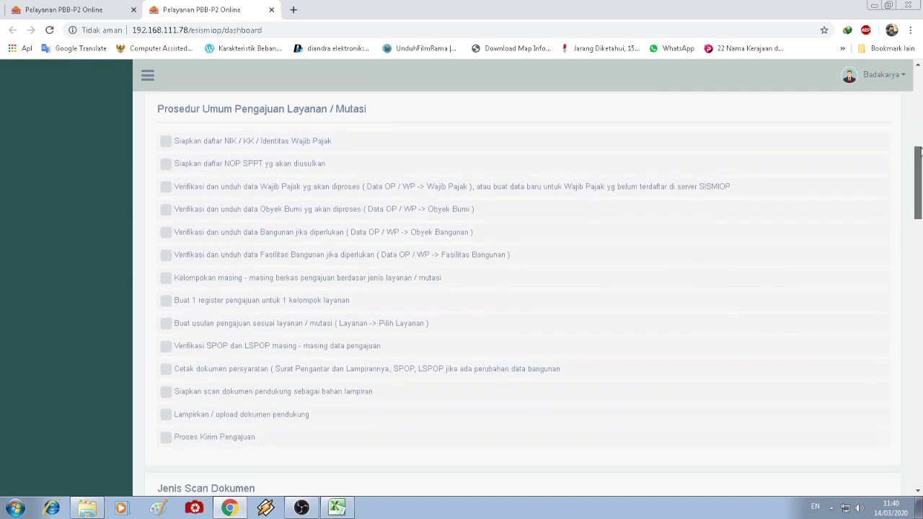
# - Tick the NIK/KK identity list and NOP SPPT list steps in the procedure checklist
pyautogui.click(76, 9)
pyautogui.click(202, 6)
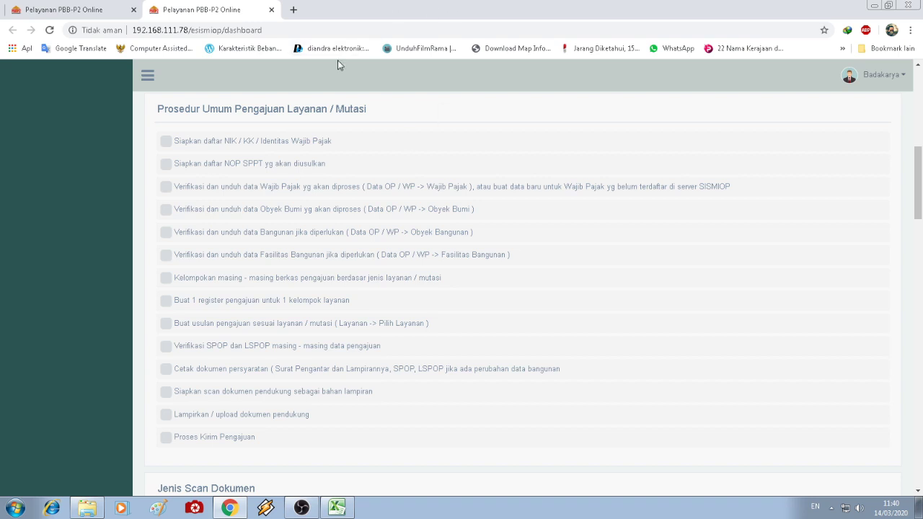
pyautogui.click(165, 143)
pyautogui.click(167, 167)
pyautogui.moveTo(733, 189); pyautogui.dragTo(178, 187)
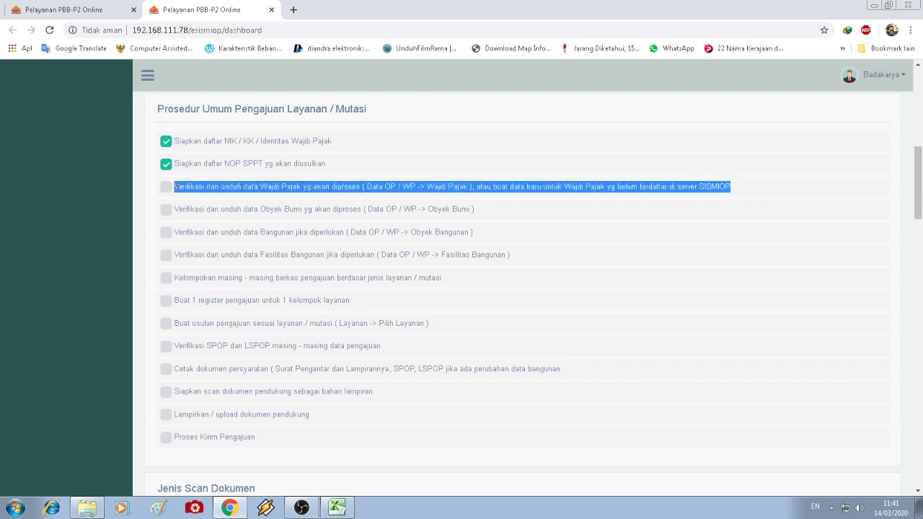
pyautogui.click(566, 226)
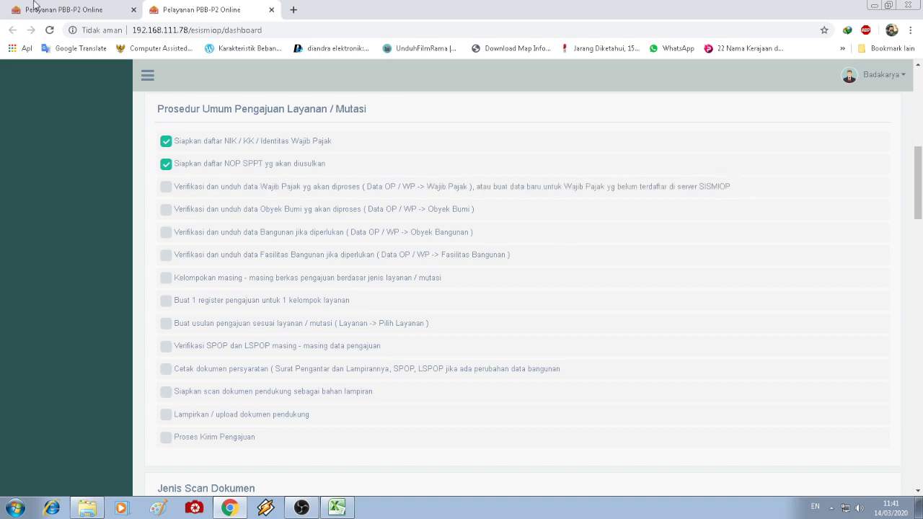
pyautogui.click(70, 8)
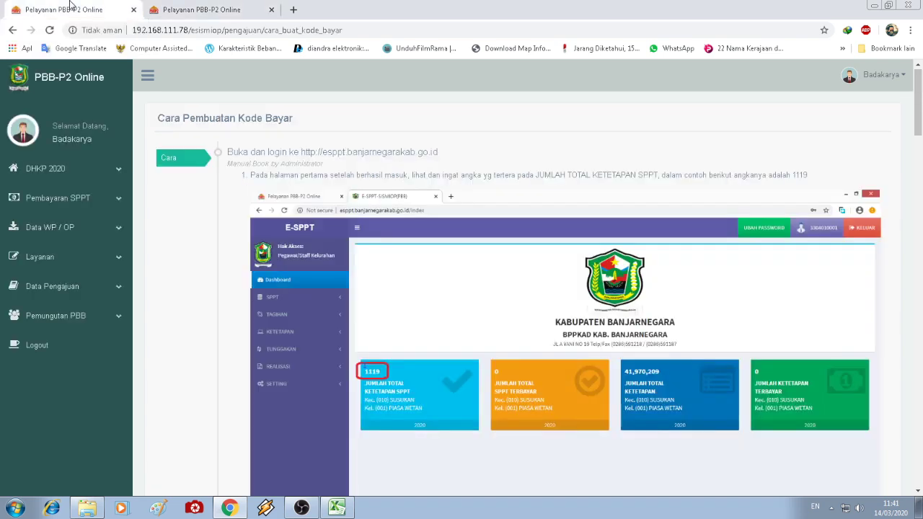
# - Open the Obyek Bumi table and look up NOP 001.0011.0 on the server
pyautogui.click(85, 233)
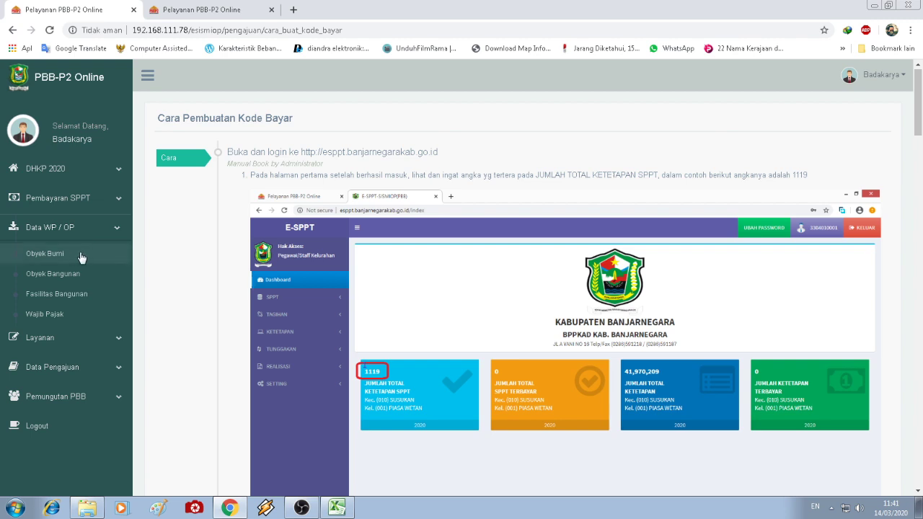
pyautogui.click(81, 256)
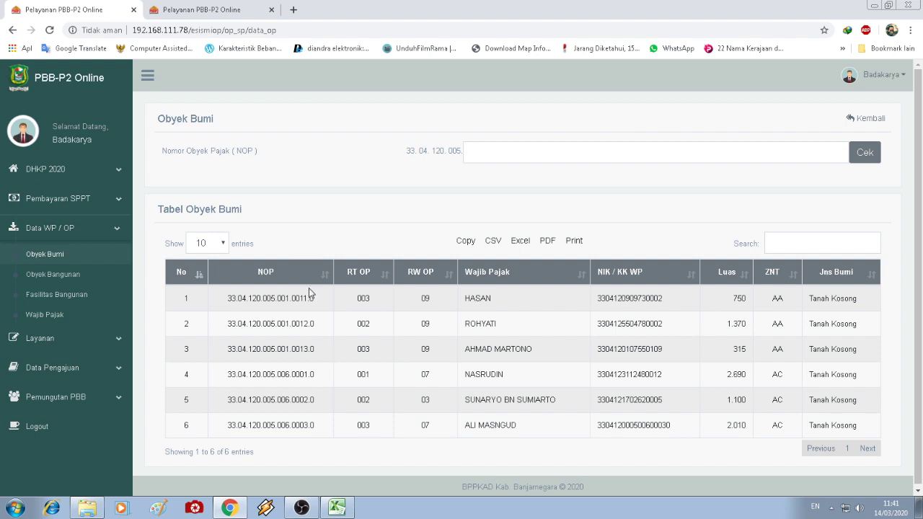
pyautogui.click(498, 153)
pyautogui.write('001.0011.0')
pyautogui.click(868, 157)
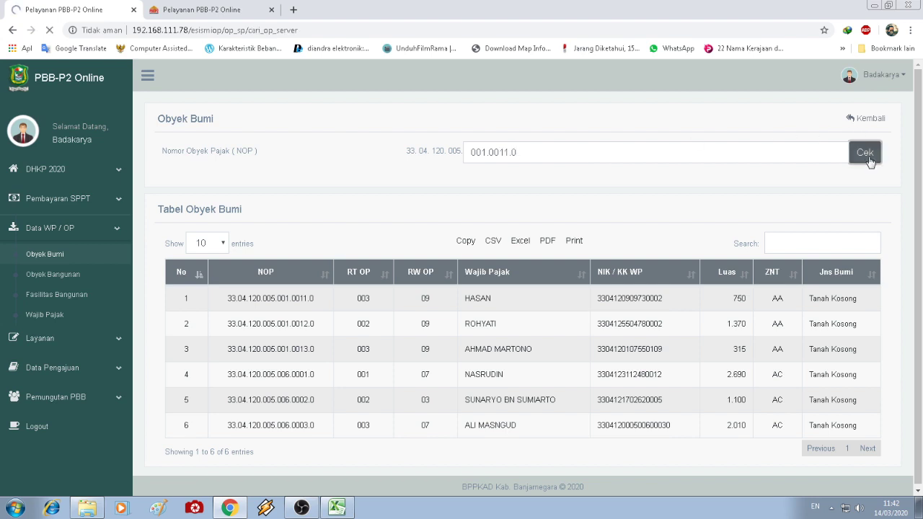
# - Review the retrieved parcel's data and download the area-750 land parcel
pyautogui.scroll(-2, 667, 266)
pyautogui.scroll(2, 667, 268)
pyautogui.scroll(-5, 667, 267)
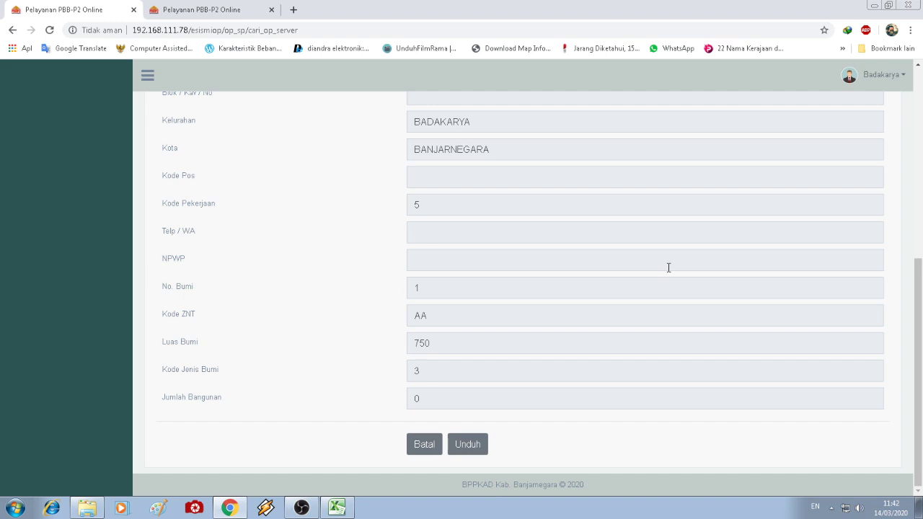
pyautogui.scroll(5, 669, 267)
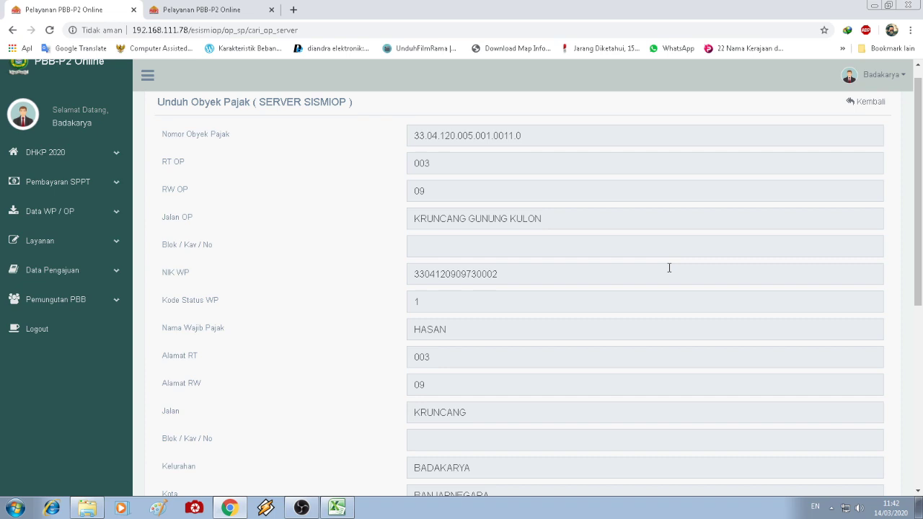
pyautogui.scroll(-5, 632, 292)
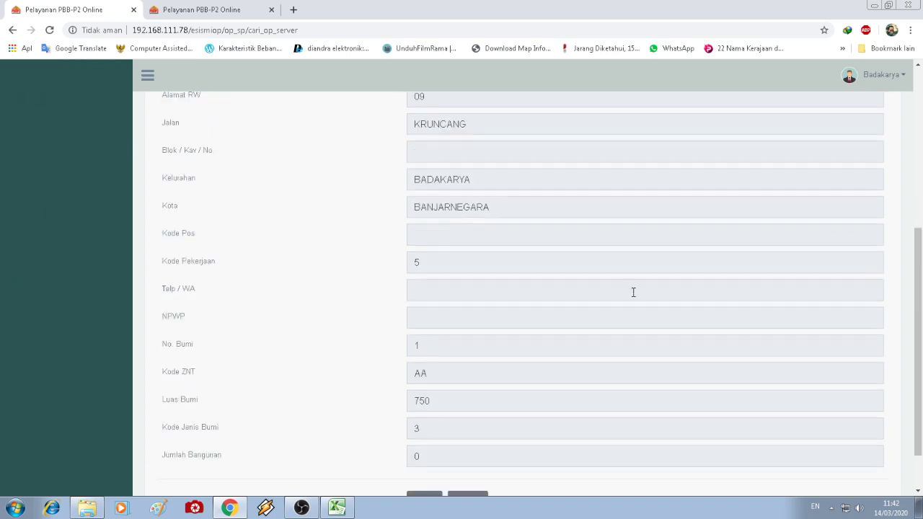
pyautogui.scroll(1, 610, 317)
pyautogui.scroll(6, 549, 393)
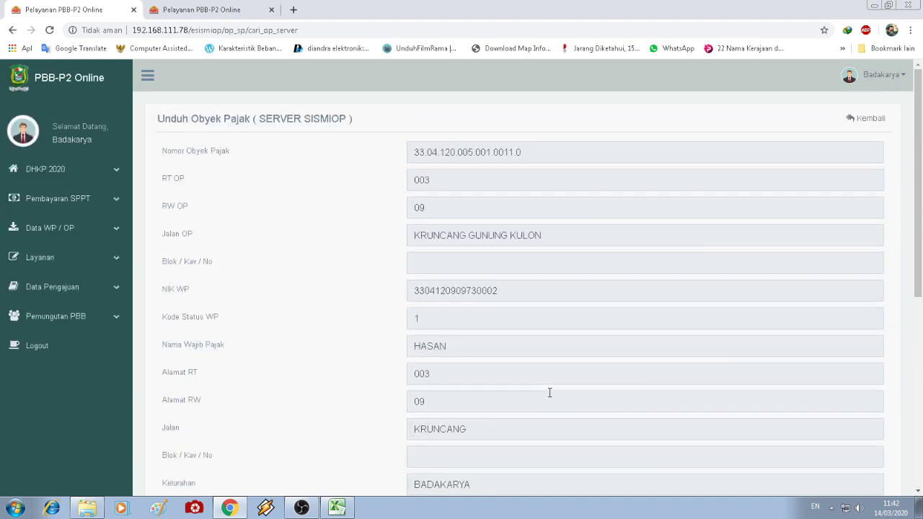
pyautogui.scroll(-7, 549, 393)
pyautogui.click(467, 443)
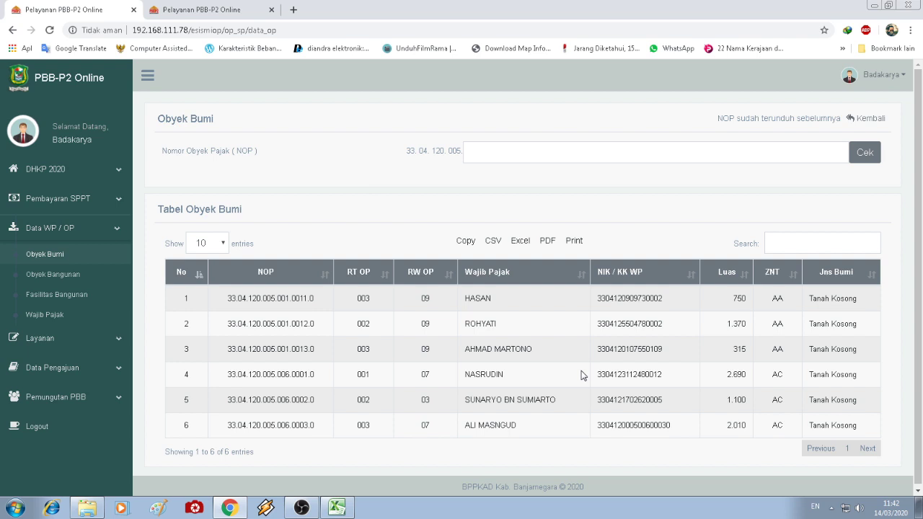
# - Look up NOP 001.0012.0 and download its 1,370-area parcel
pyautogui.click(473, 152)
pyautogui.write('001.0012.0')
pyautogui.click(865, 152)
pyautogui.scroll(-5, 782, 198)
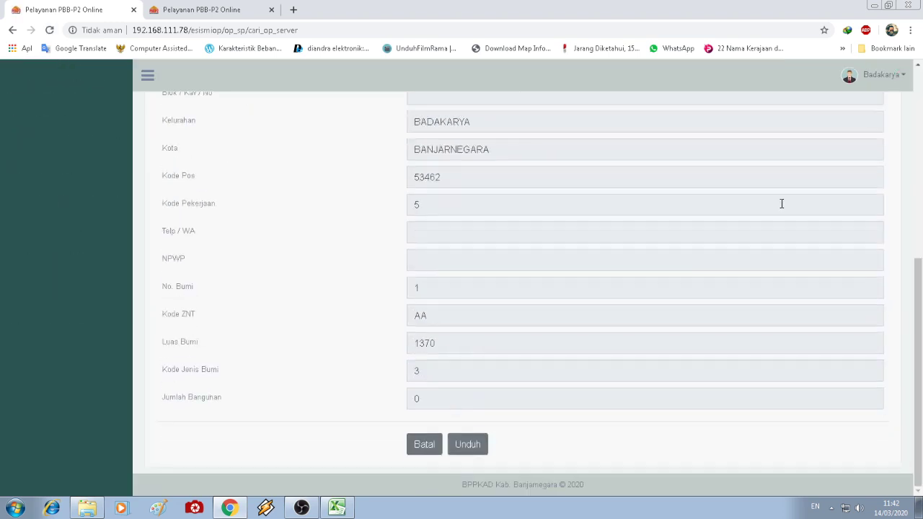
pyautogui.scroll(3, 469, 255)
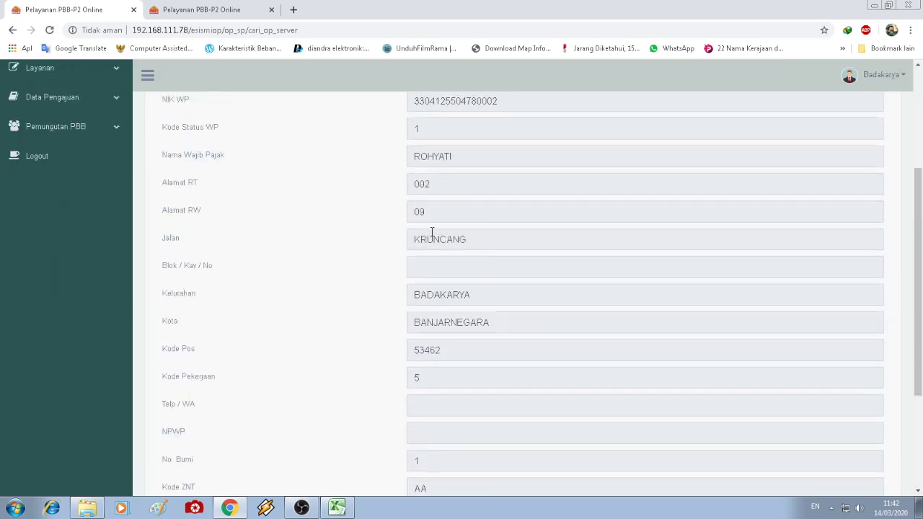
pyautogui.scroll(-3, 546, 246)
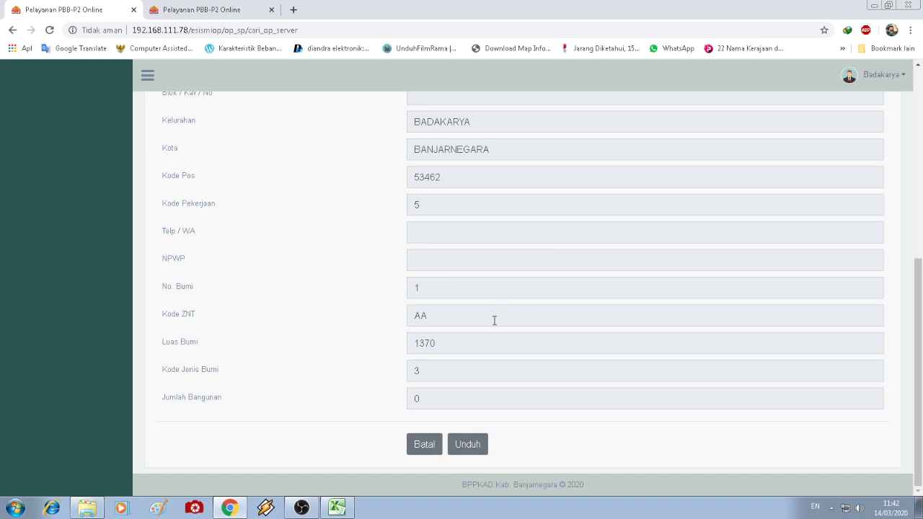
pyautogui.scroll(6, 494, 321)
pyautogui.scroll(-2, 493, 331)
pyautogui.scroll(-4, 494, 335)
pyautogui.click(466, 446)
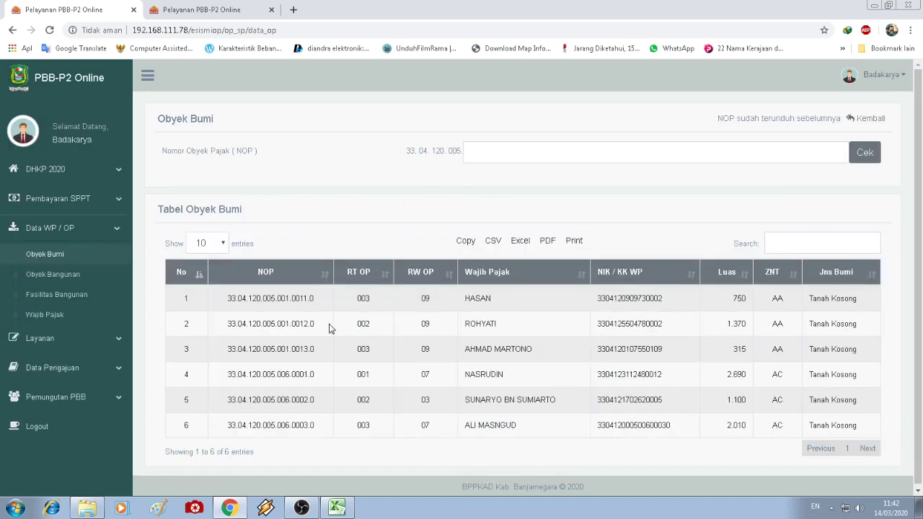
# - Look up NOP 001.0013.0 and download its 315-area parcel
pyautogui.click(473, 152)
pyautogui.write('001.0013.0')
pyautogui.click(864, 153)
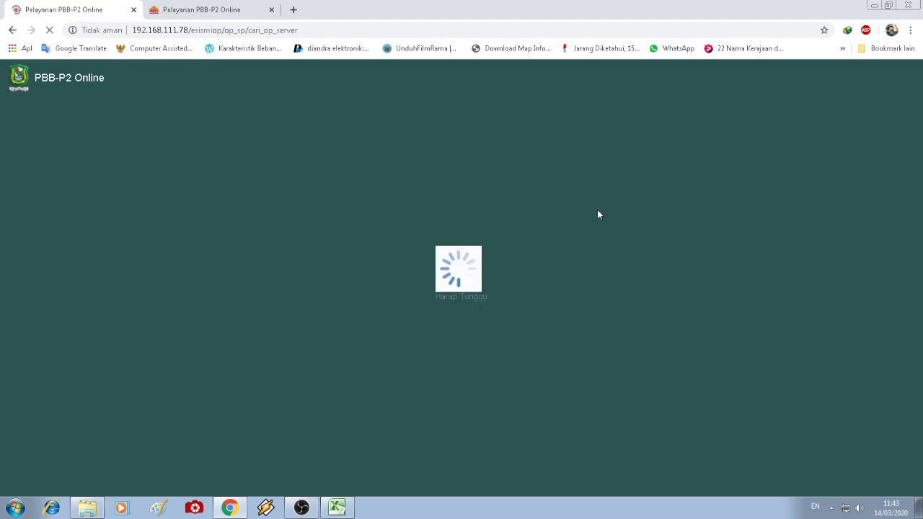
pyautogui.scroll(-6, 589, 210)
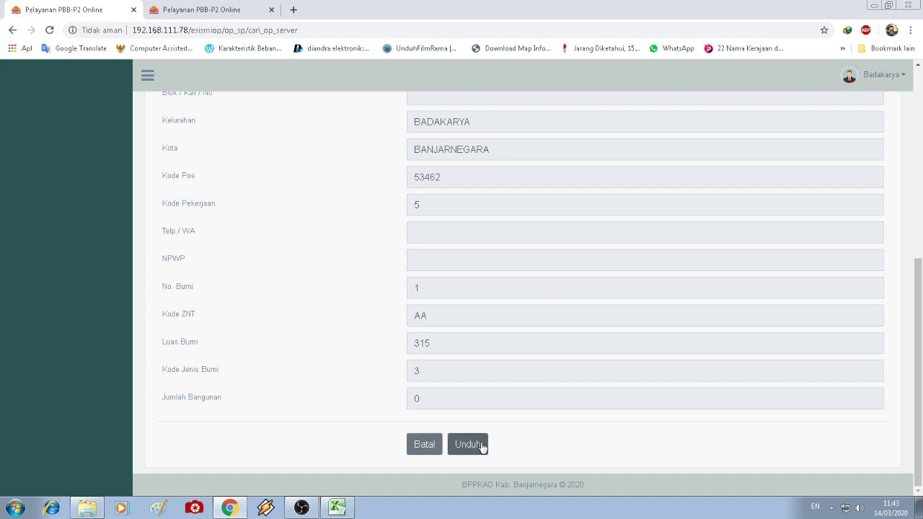
pyautogui.click(468, 444)
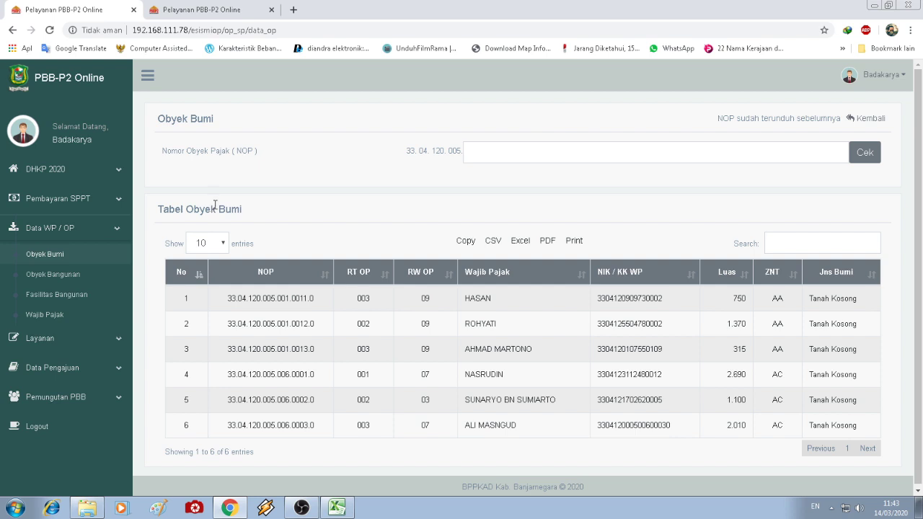
# - Check the dashboard procedure checklist, then open Data WP / OP > Wajib Pajak on the first tab
pyautogui.click(224, 7)
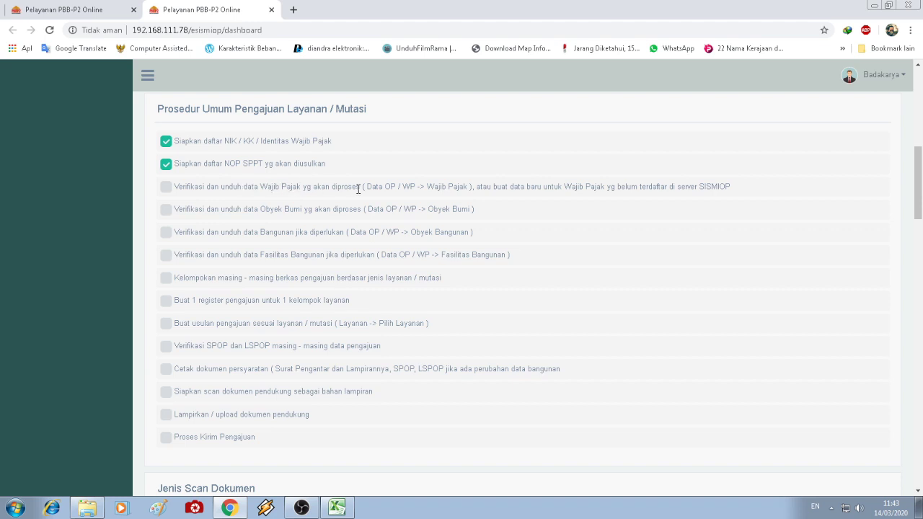
pyautogui.click(69, 7)
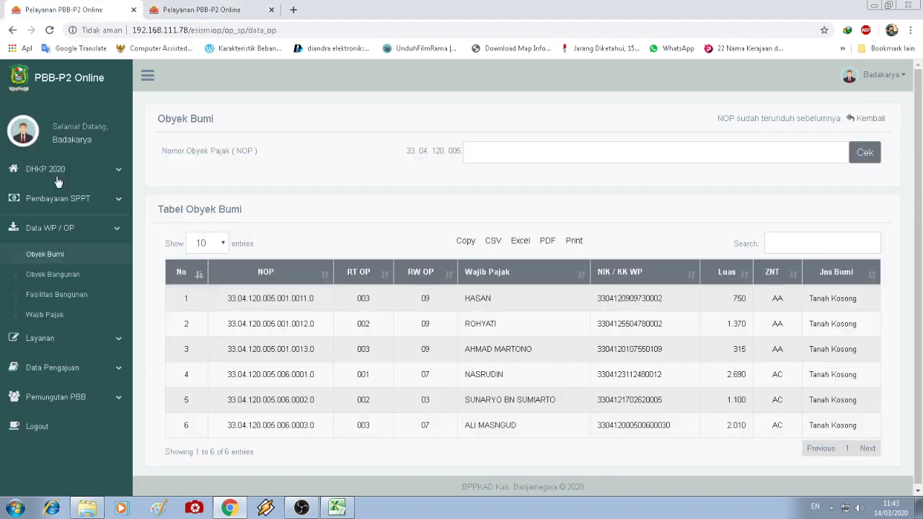
pyautogui.click(57, 319)
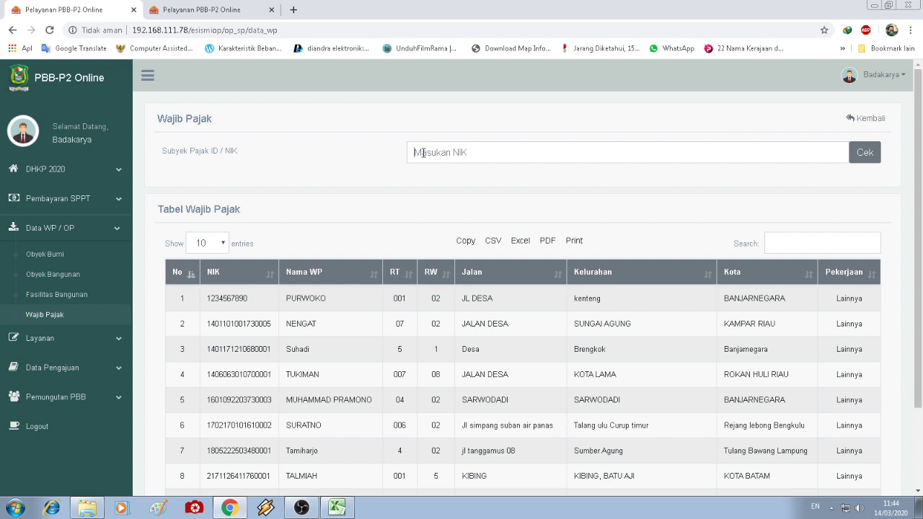
# - Look up two test NIKs on the Wajib Pajak page, returning between lookups
pyautogui.write('123')
pyautogui.press('Return')
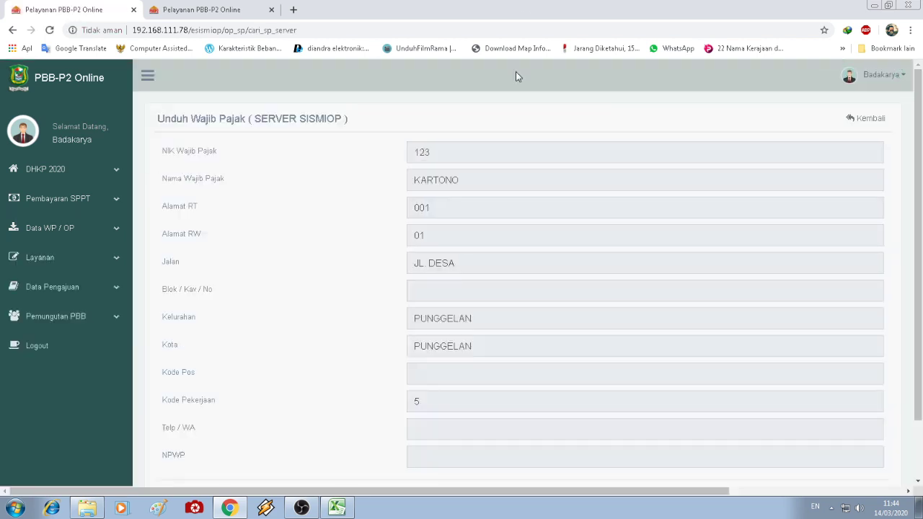
pyautogui.scroll(-1, 567, 280)
pyautogui.scroll(1, 567, 280)
pyautogui.click(12, 31)
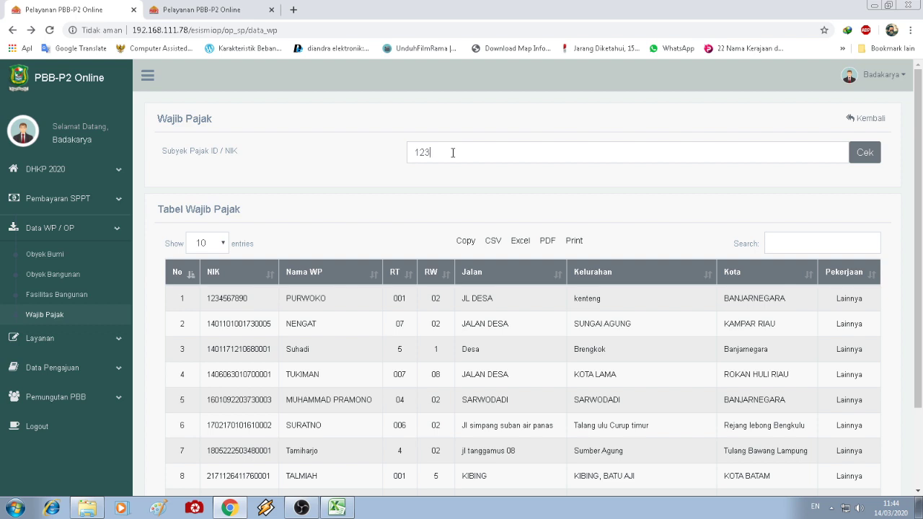
pyautogui.write('4')
pyautogui.write('67890')
pyautogui.click(865, 153)
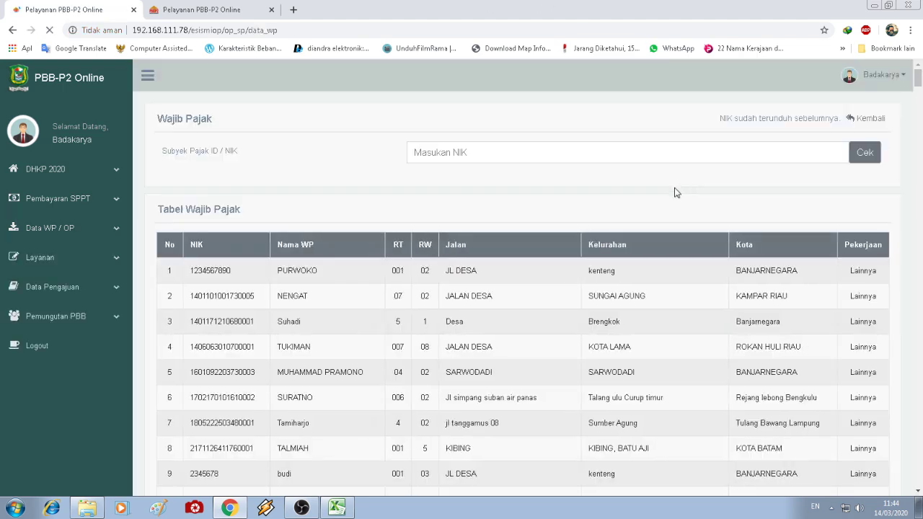
pyautogui.scroll(-2, 676, 193)
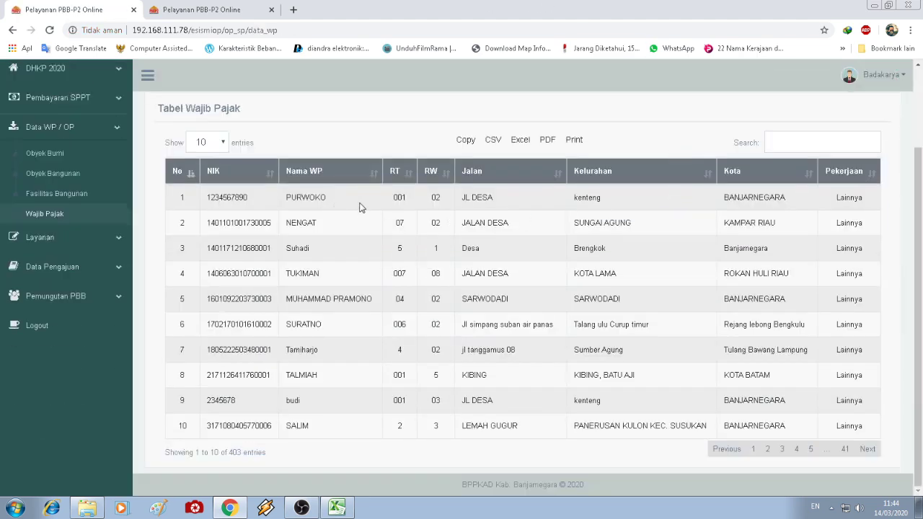
pyautogui.scroll(2, 712, 253)
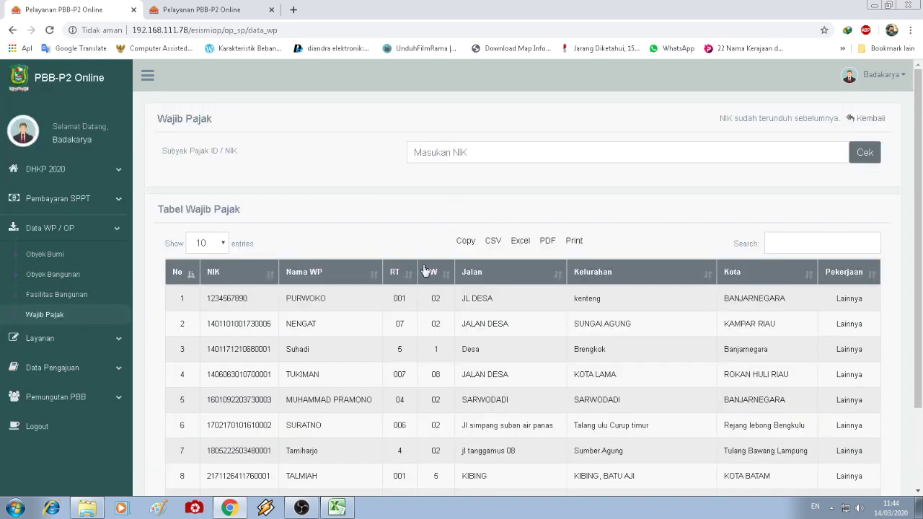
# - Enter another taxpayer's full NIK in the lookup field
pyautogui.click(446, 152)
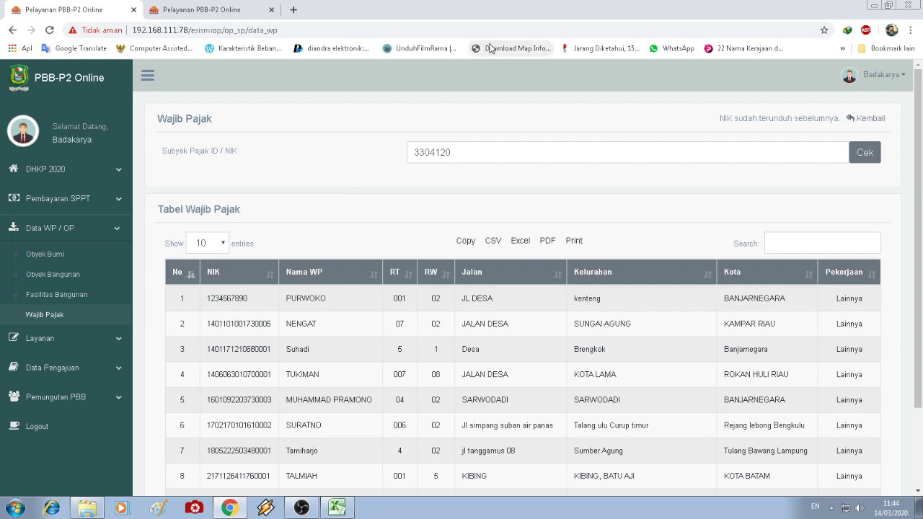
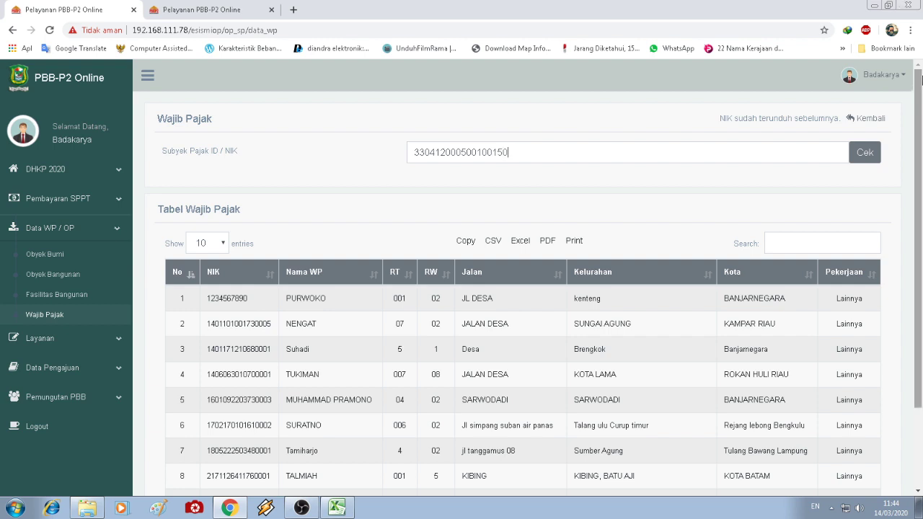
# - Open Tambah Wajib Pajak for the NIK and paste the copied NIK over its value
pyautogui.click(858, 153)
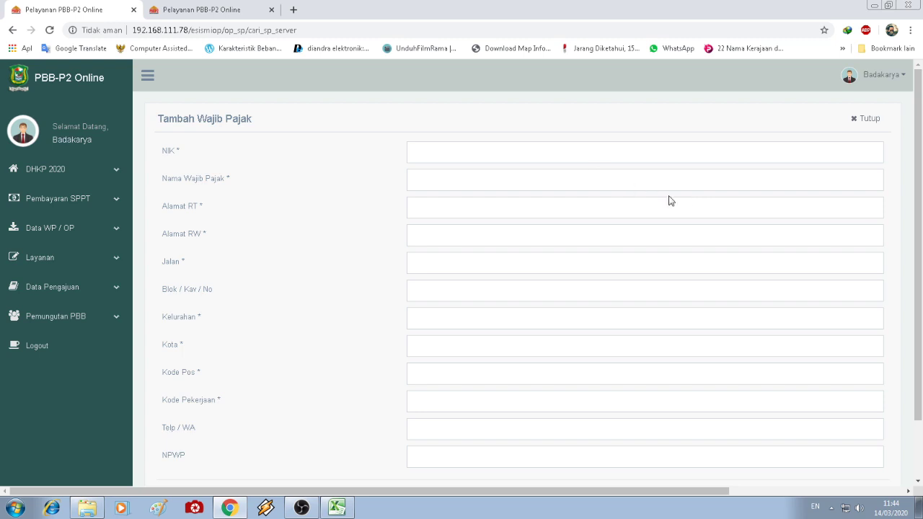
pyautogui.click(471, 146)
pyautogui.scroll(-1, 356, 200)
pyautogui.scroll(1, 356, 199)
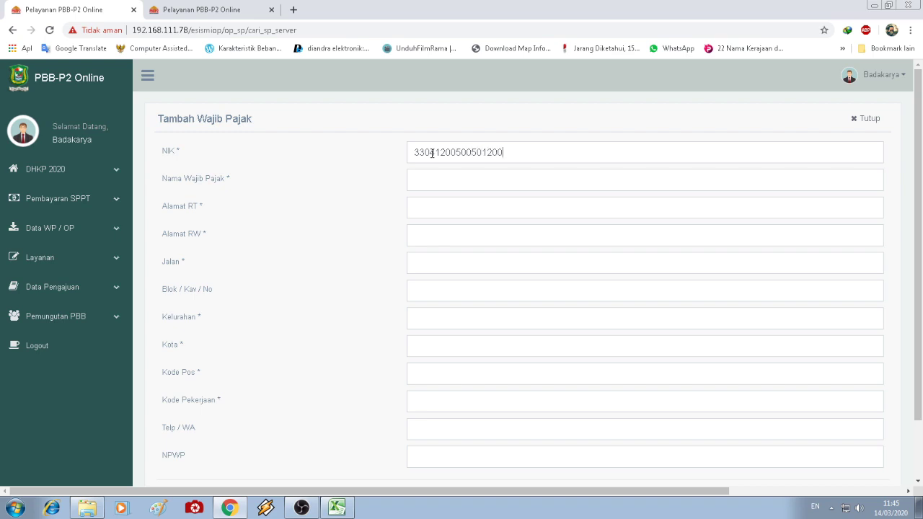
pyautogui.doubleClick(436, 162)
pyautogui.hotkey('ctrl', 'c')
pyautogui.rightClick(437, 163)
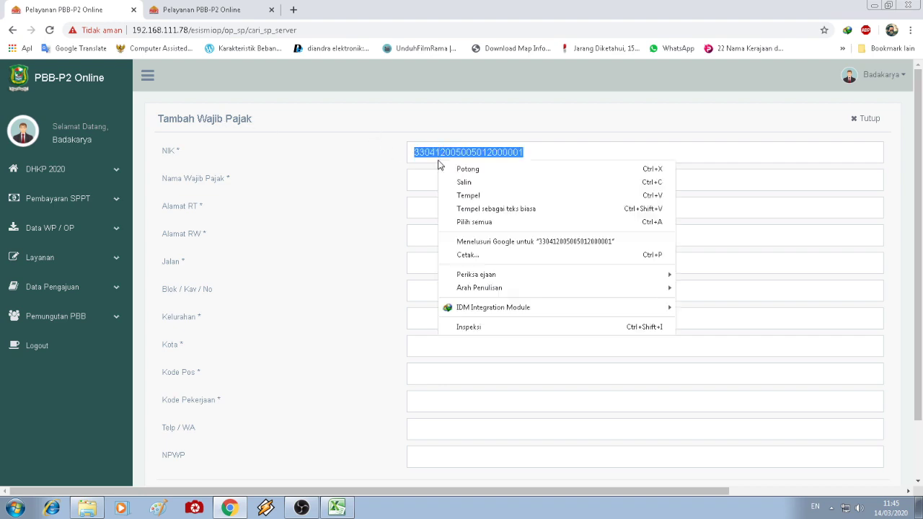
pyautogui.click(465, 195)
# - Cancel the new taxpayer entry with Batal
pyautogui.scroll(-1, 921, 84)
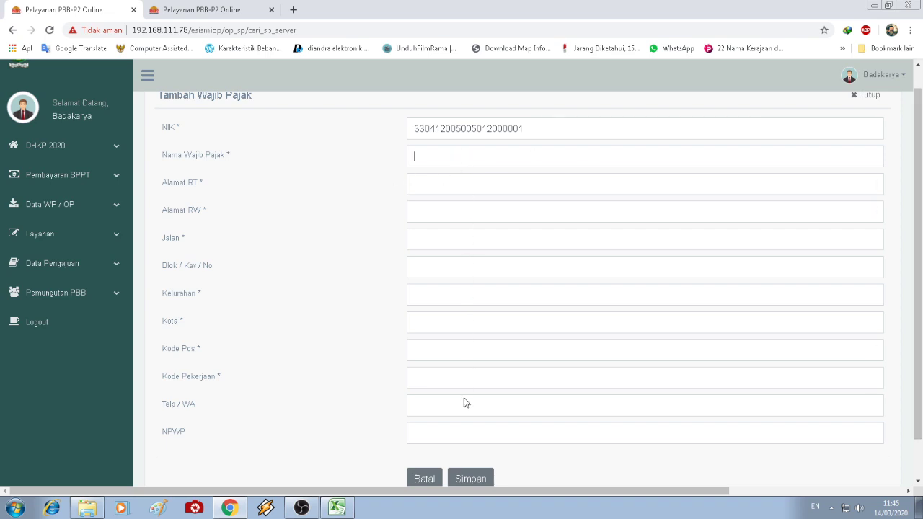
pyautogui.scroll(1, 639, 324)
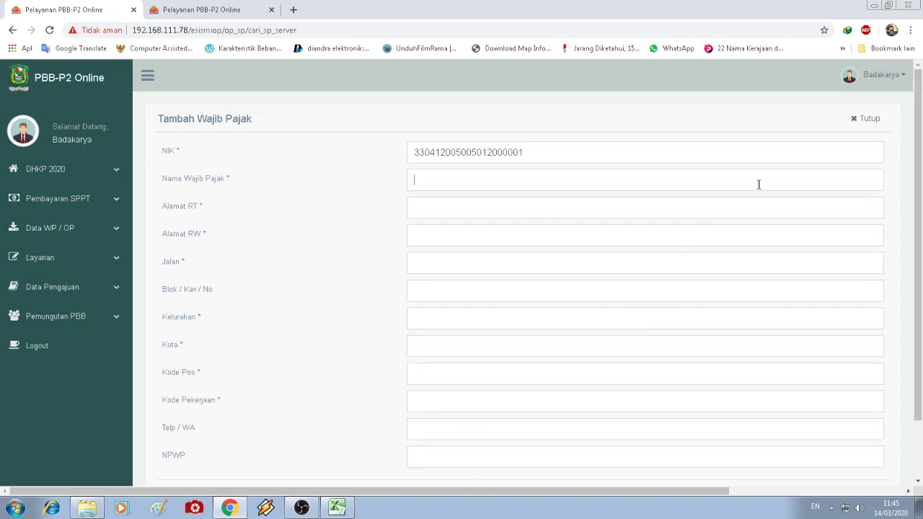
pyautogui.scroll(-2, 504, 361)
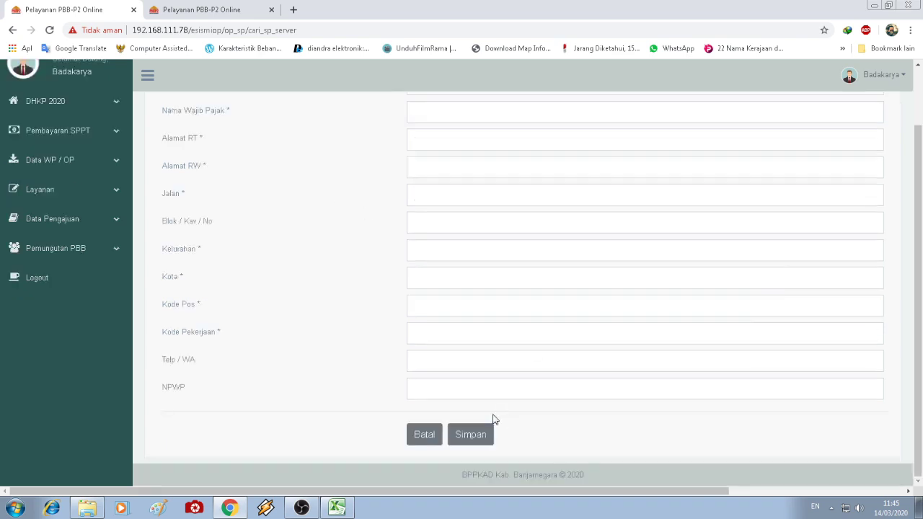
pyautogui.click(415, 437)
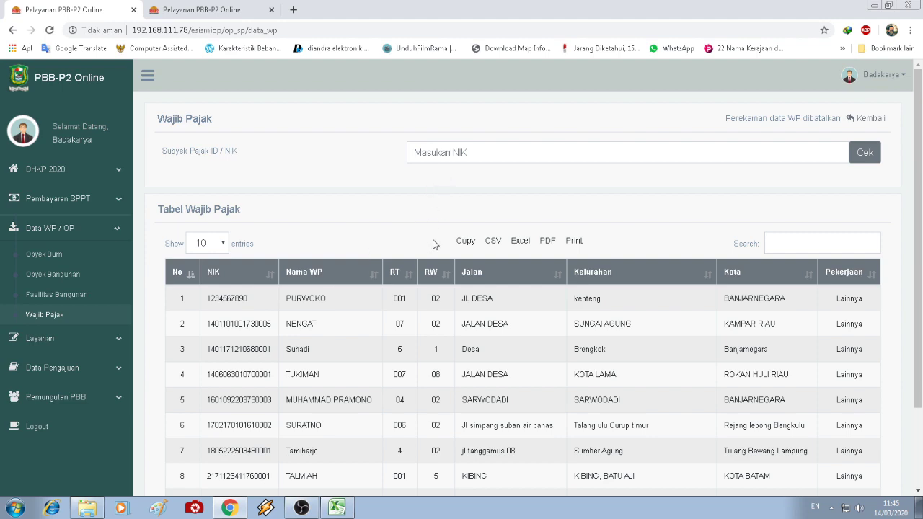
# - Copy the taxpayer NIK from row 9 of the Wajib Pajak table
pyautogui.scroll(-2, 428, 325)
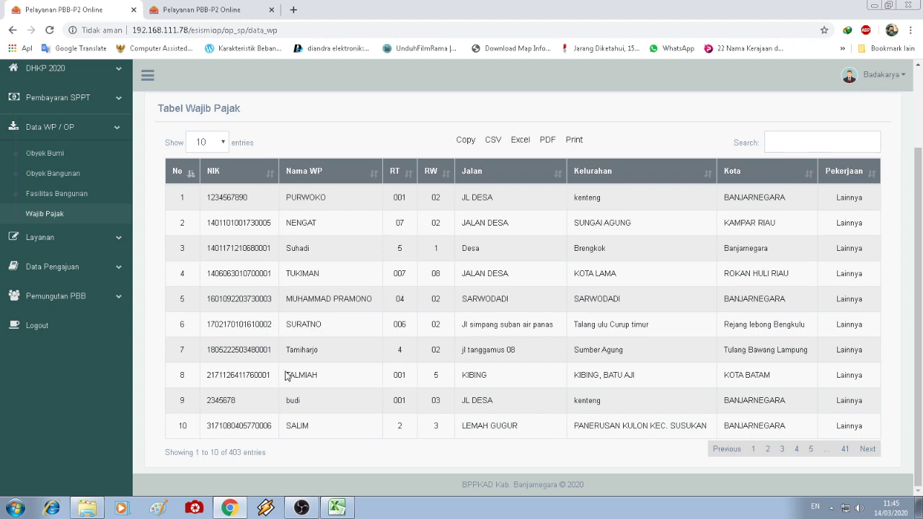
pyautogui.moveTo(247, 404); pyautogui.dragTo(212, 406)
pyautogui.rightClick(215, 404)
pyautogui.click(240, 408)
# - Paste that NIK into the lookup, check it, and collapse the Data WP / OP menu
pyautogui.scroll(2, 461, 220)
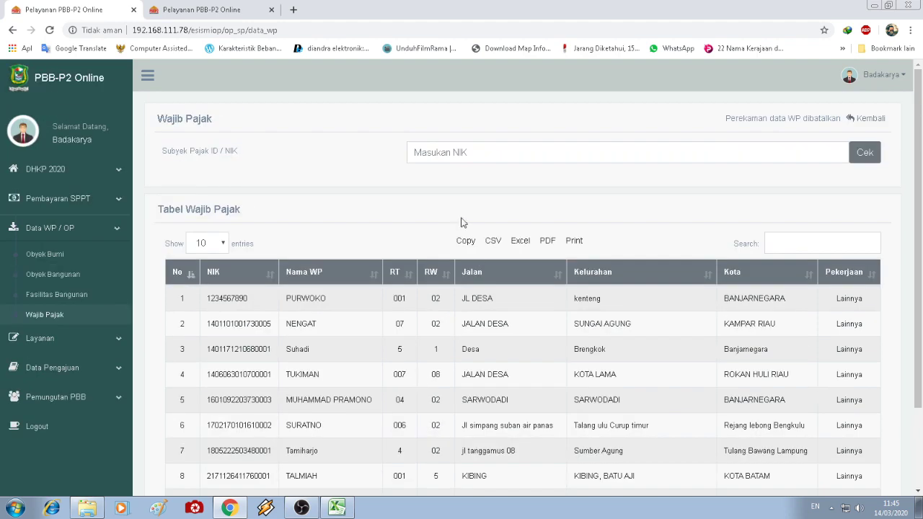
pyautogui.rightClick(465, 153)
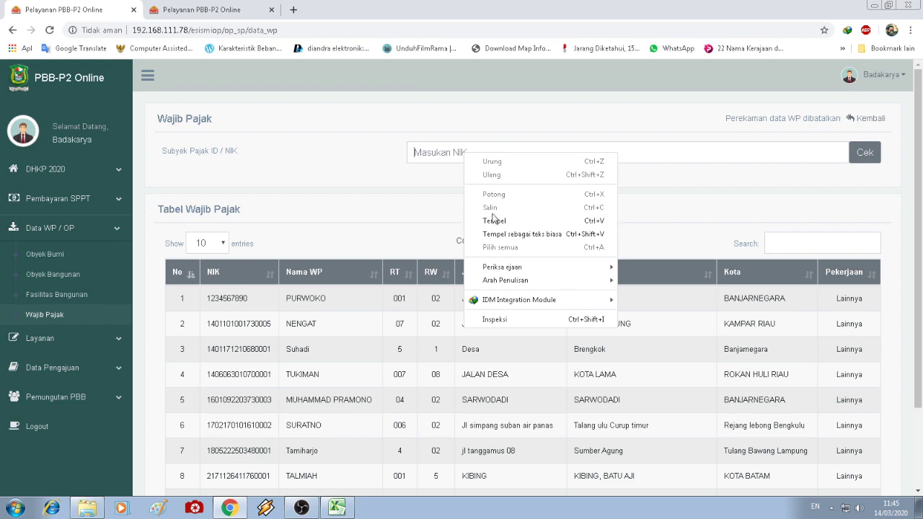
pyautogui.click(494, 220)
pyautogui.click(866, 159)
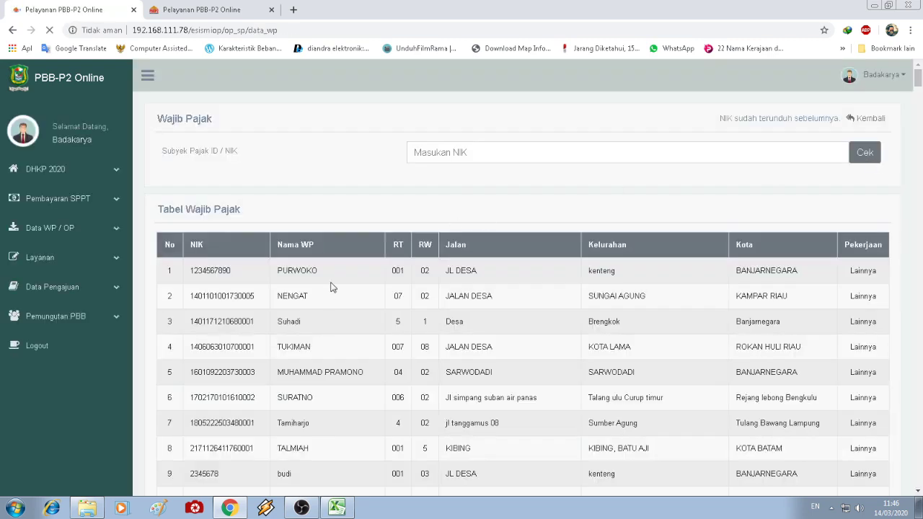
pyautogui.scroll(-3, 295, 371)
pyautogui.scroll(3, 353, 364)
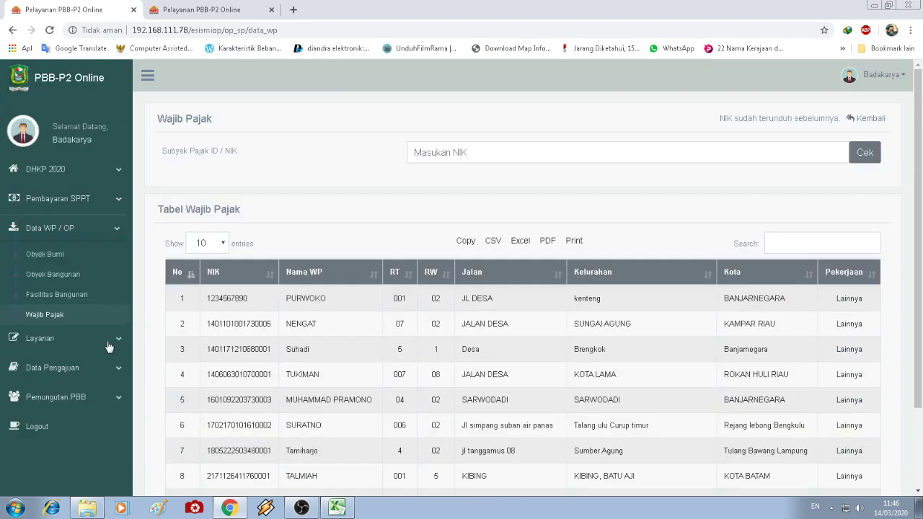
pyautogui.click(89, 238)
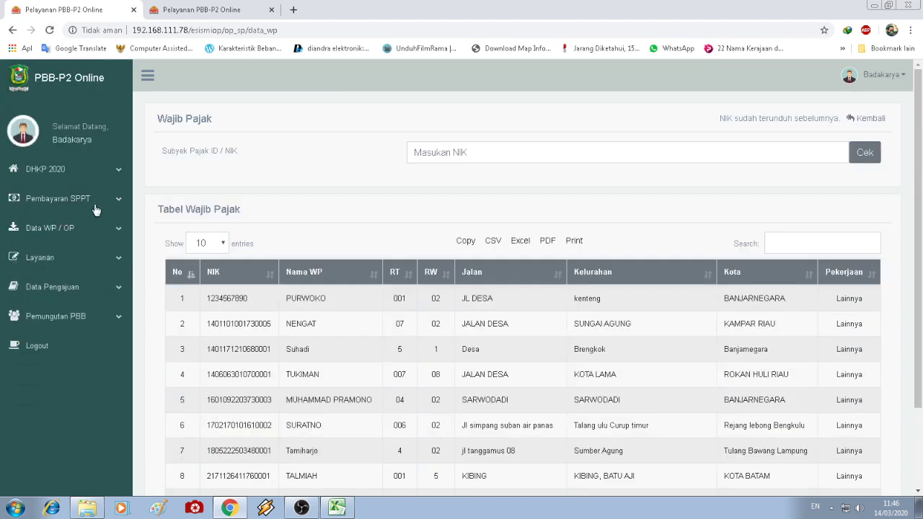
pyautogui.click(216, 10)
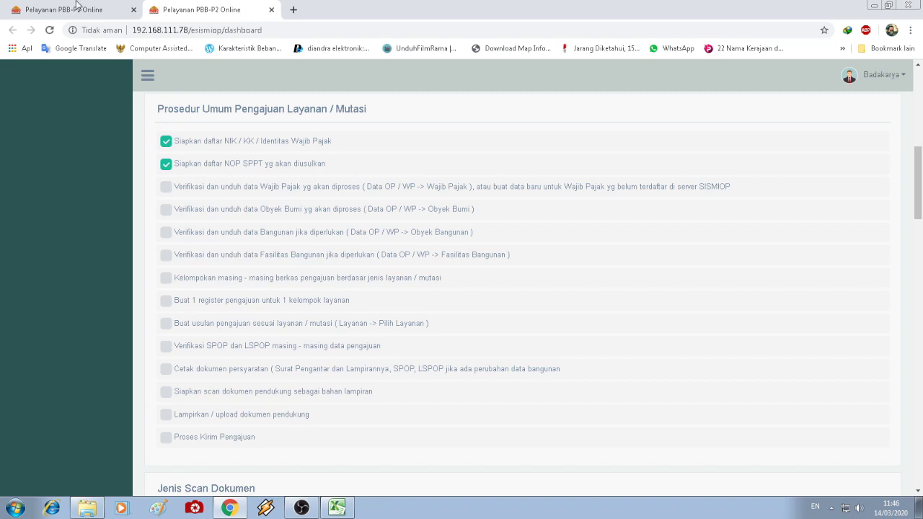
# - Tick the taxpayer, land, building and facilities verification steps and the file-grouping step
pyautogui.click(79, 7)
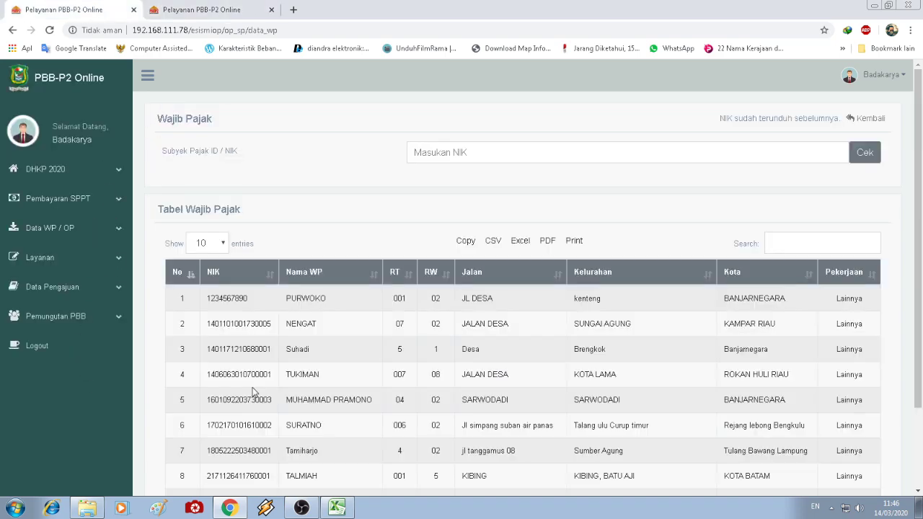
pyautogui.click(199, 10)
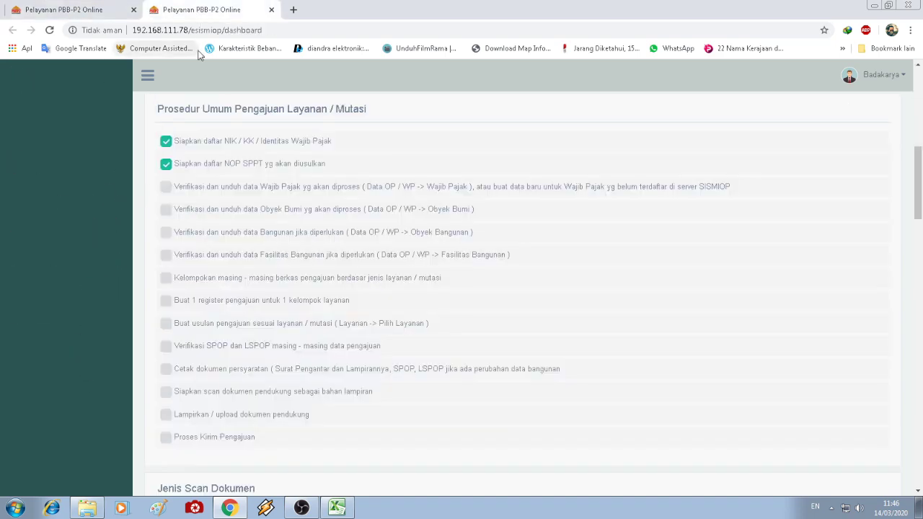
pyautogui.click(165, 191)
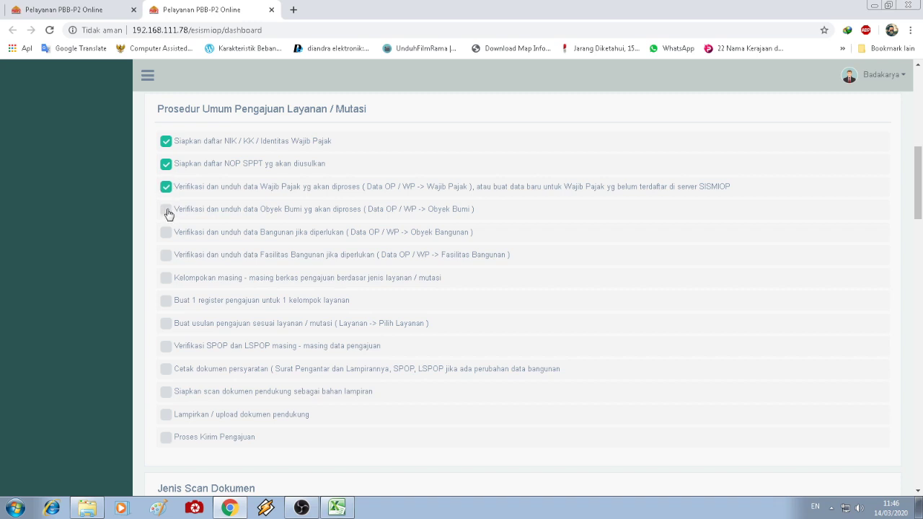
pyautogui.click(166, 213)
pyautogui.click(166, 235)
pyautogui.click(168, 258)
pyautogui.moveTo(415, 287); pyautogui.dragTo(175, 278)
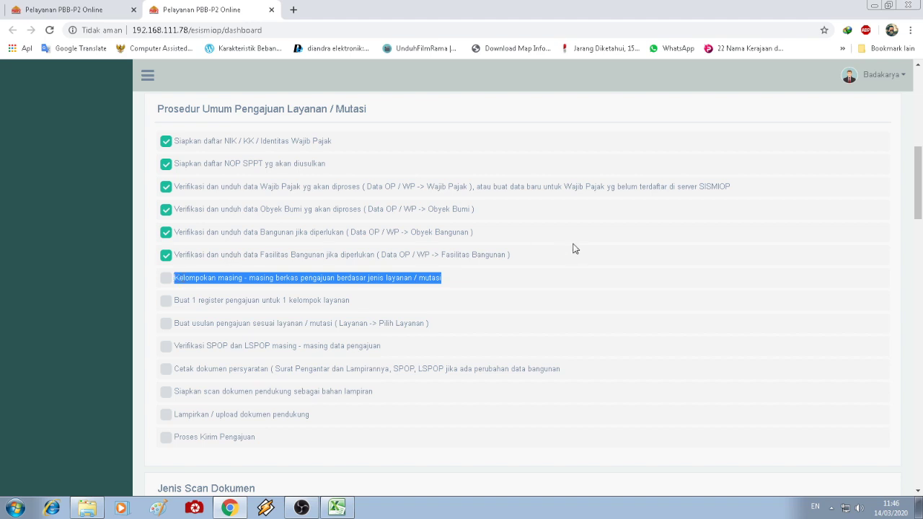
pyautogui.click(264, 299)
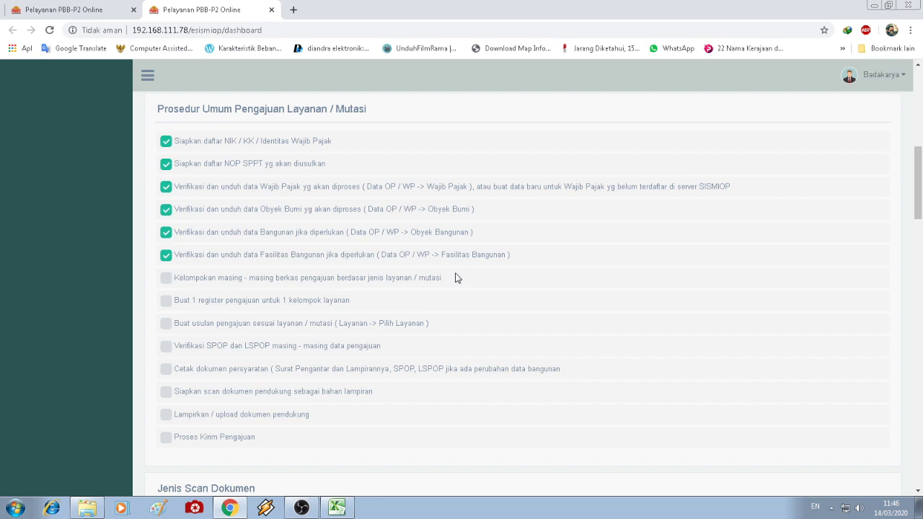
pyautogui.click(168, 282)
pyautogui.moveTo(176, 278); pyautogui.dragTo(453, 278)
pyautogui.click(412, 306)
# - Expand the Layanan services menu on the Wajib Pajak tab, glance at the checklist, and return
pyautogui.click(48, 7)
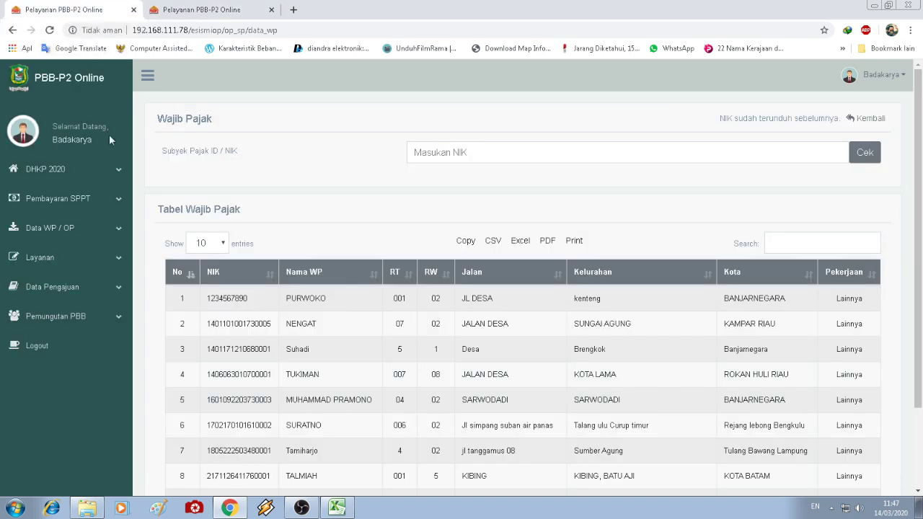
pyautogui.click(65, 264)
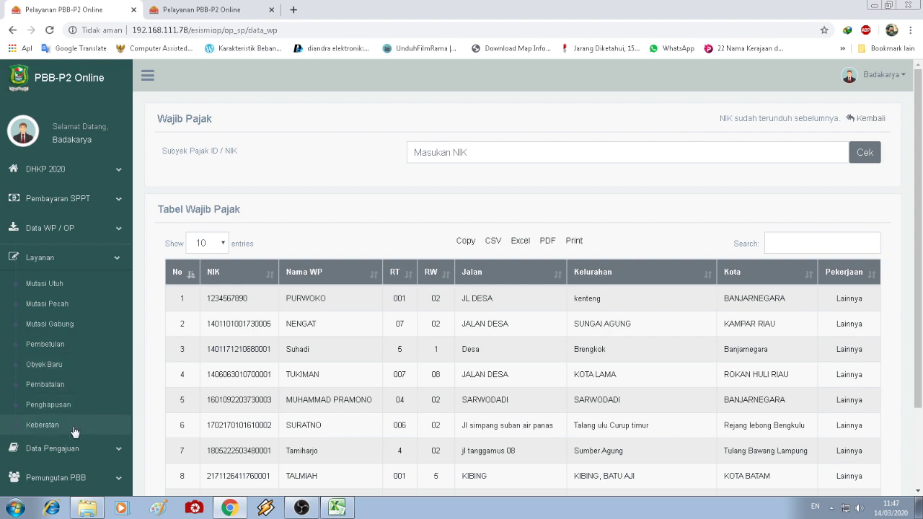
pyautogui.click(207, 7)
pyautogui.moveTo(173, 300); pyautogui.dragTo(349, 303)
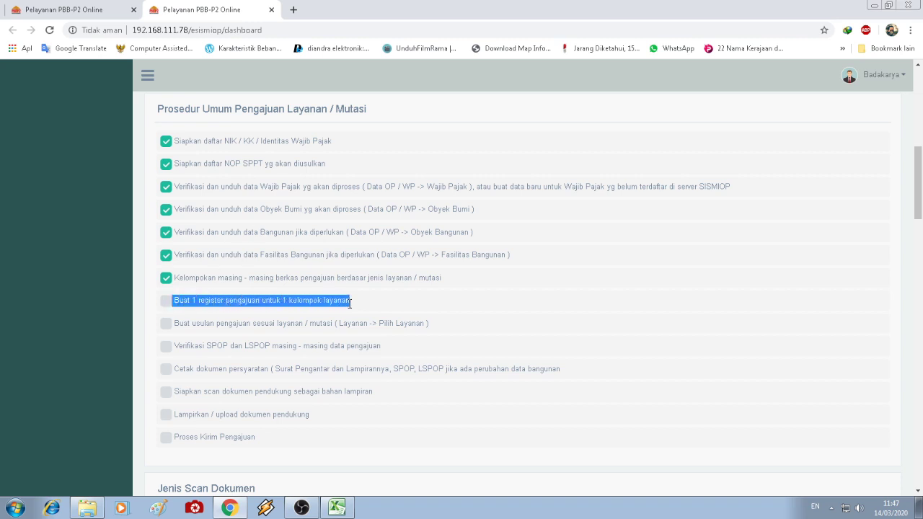
pyautogui.click(370, 284)
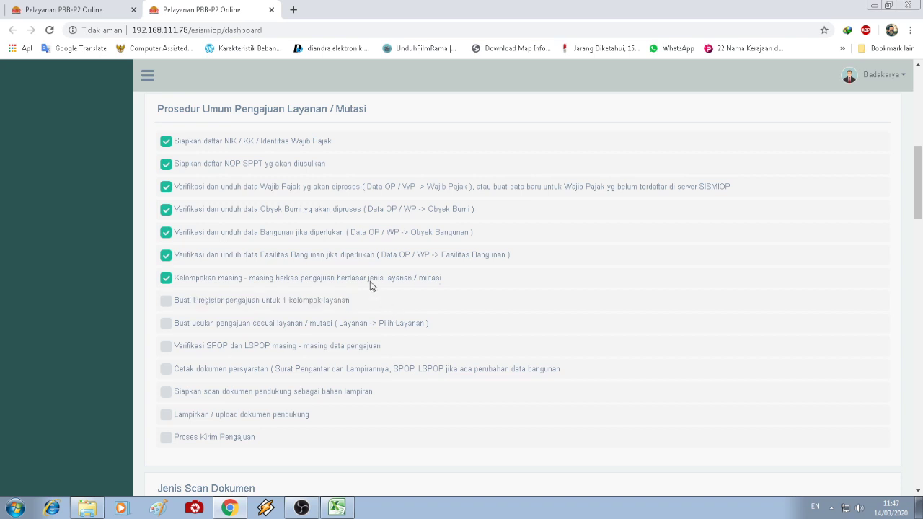
pyautogui.click(90, 7)
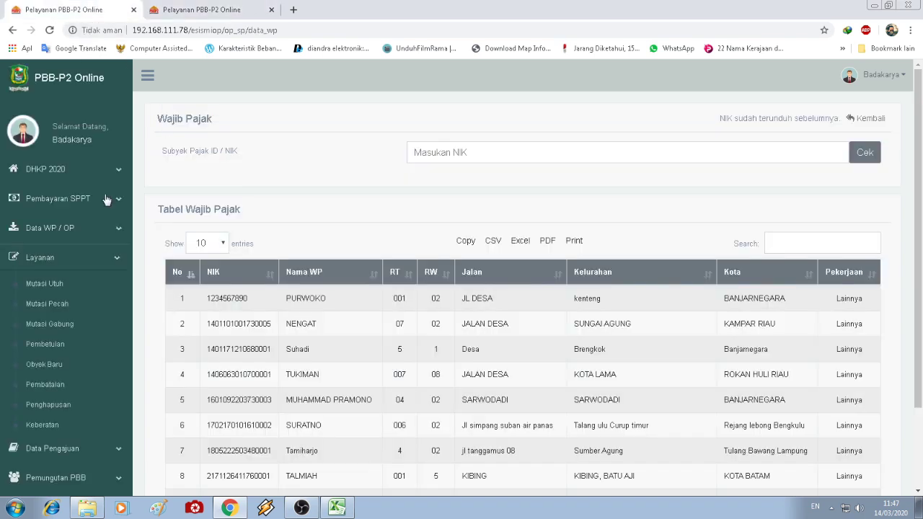
# - Create a Kolektif Mutasi Utuh register with letter 910/1/ contoh dated 14/03/2020
pyautogui.click(77, 292)
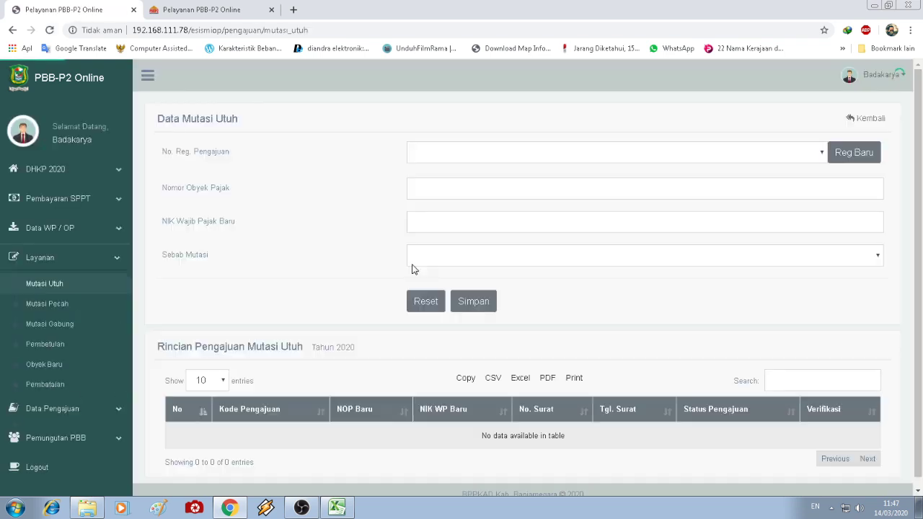
pyautogui.click(518, 154)
pyautogui.click(517, 154)
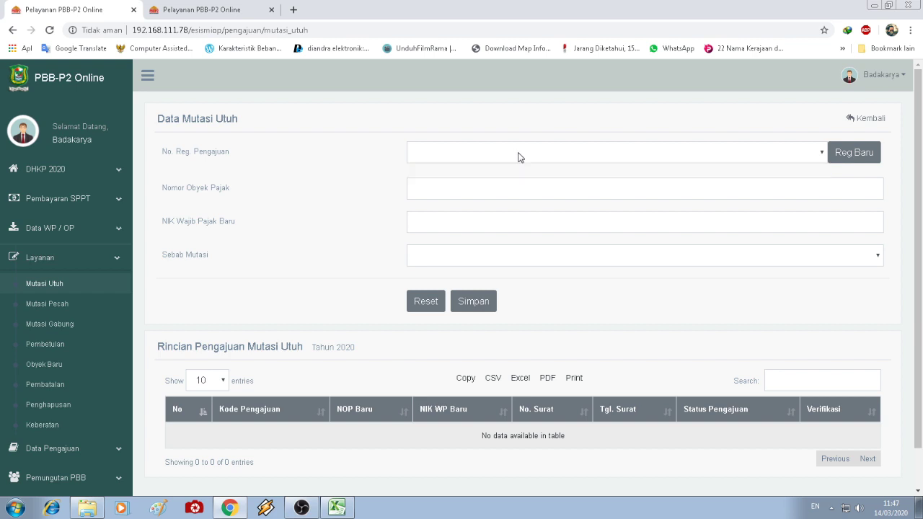
pyautogui.click(865, 158)
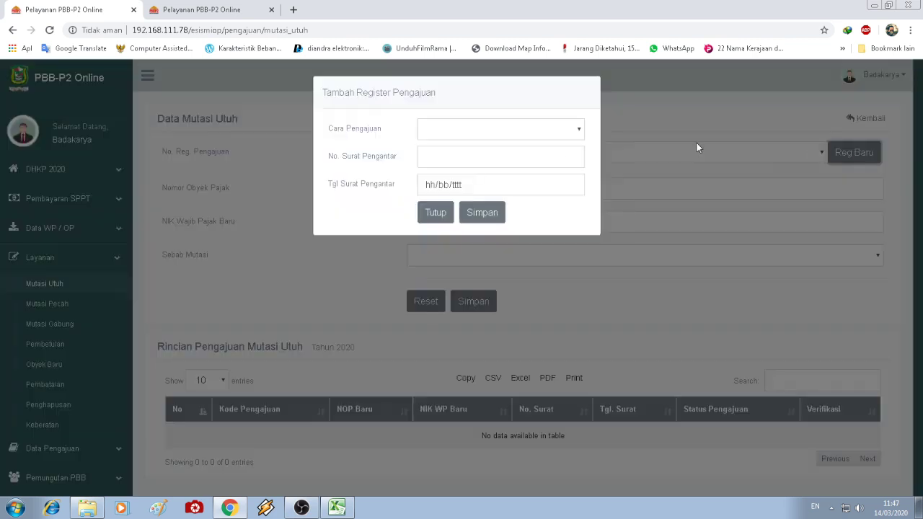
pyautogui.click(493, 128)
pyautogui.click(467, 155)
pyautogui.click(479, 133)
pyautogui.click(480, 135)
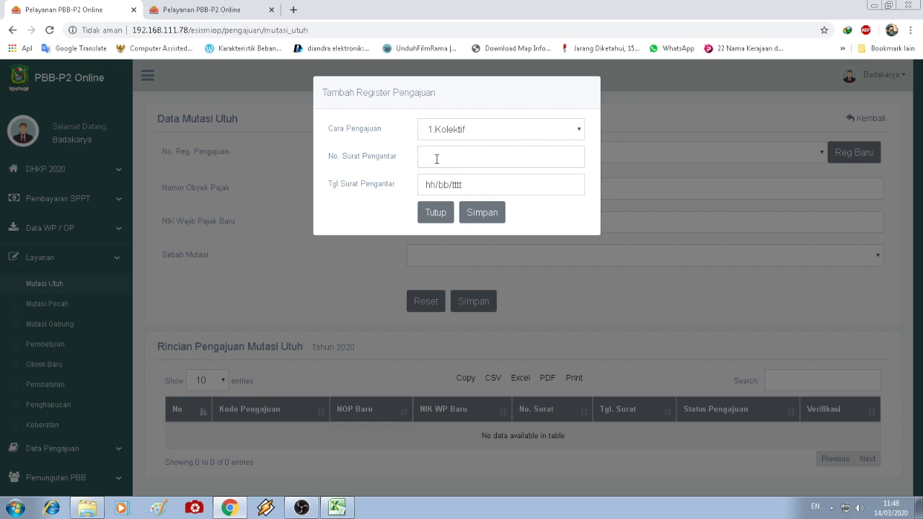
pyautogui.write('910/1/ contoh')
pyautogui.click(571, 185)
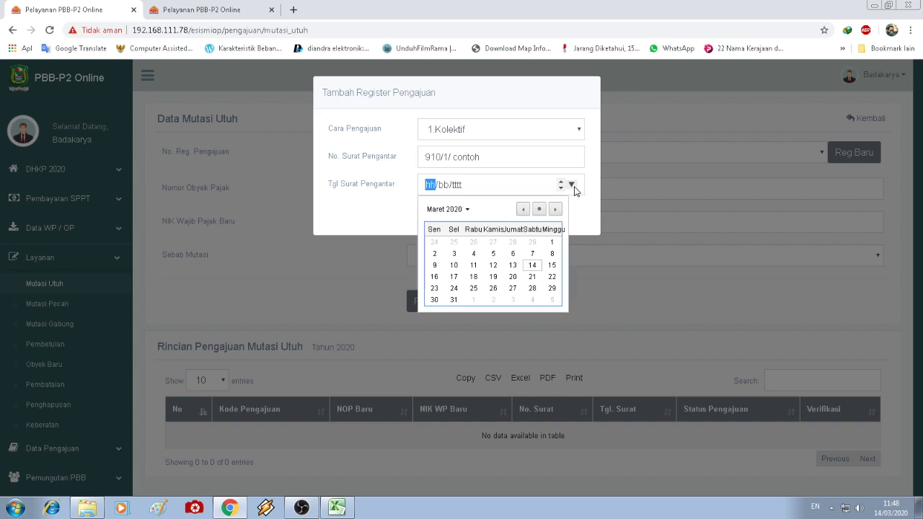
pyautogui.click(534, 267)
pyautogui.click(494, 214)
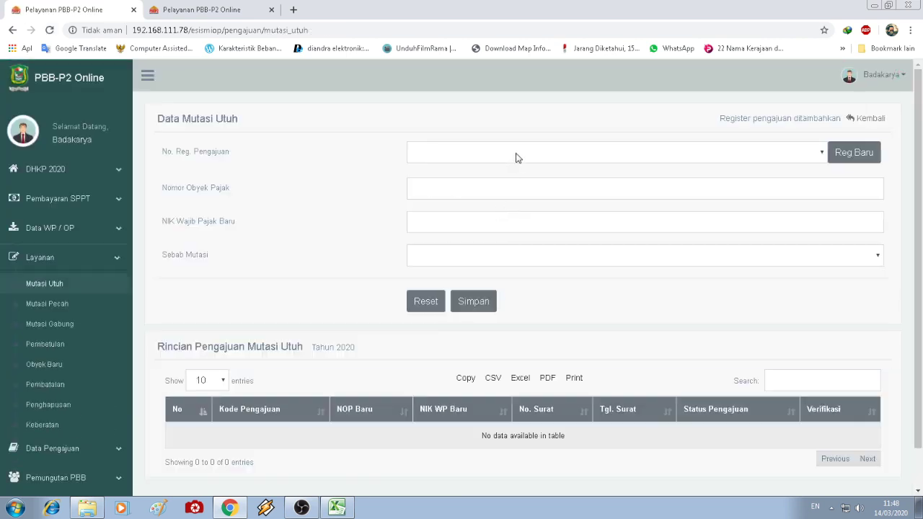
# - Select the newly created register on the Mutasi Utuh form
pyautogui.click(516, 158)
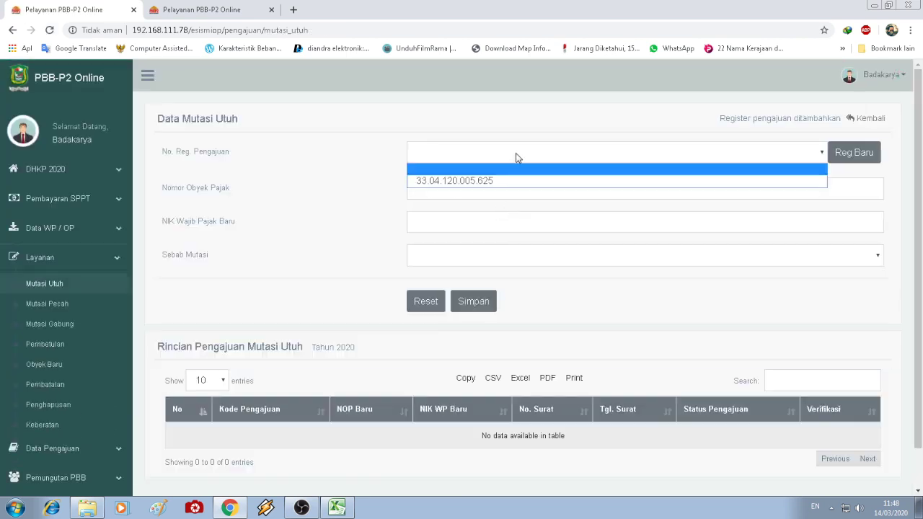
pyautogui.click(505, 179)
pyautogui.click(505, 156)
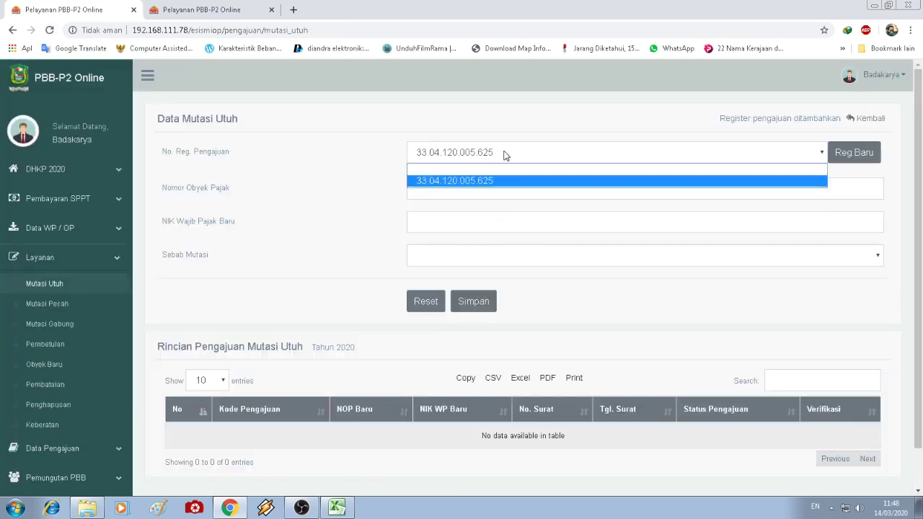
pyautogui.click(503, 179)
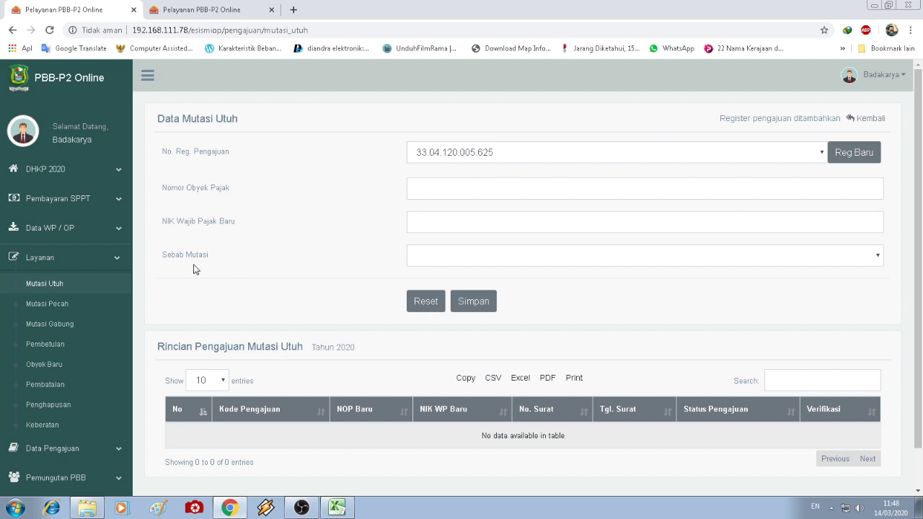
pyautogui.click(52, 306)
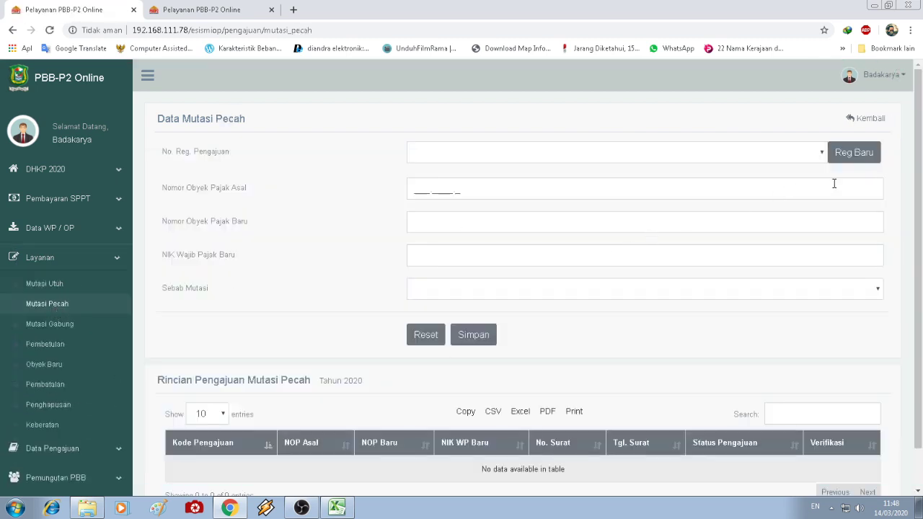
# - Create a second Kolektif register with letter 910/2/contoh dated 14/03/2020
pyautogui.click(855, 155)
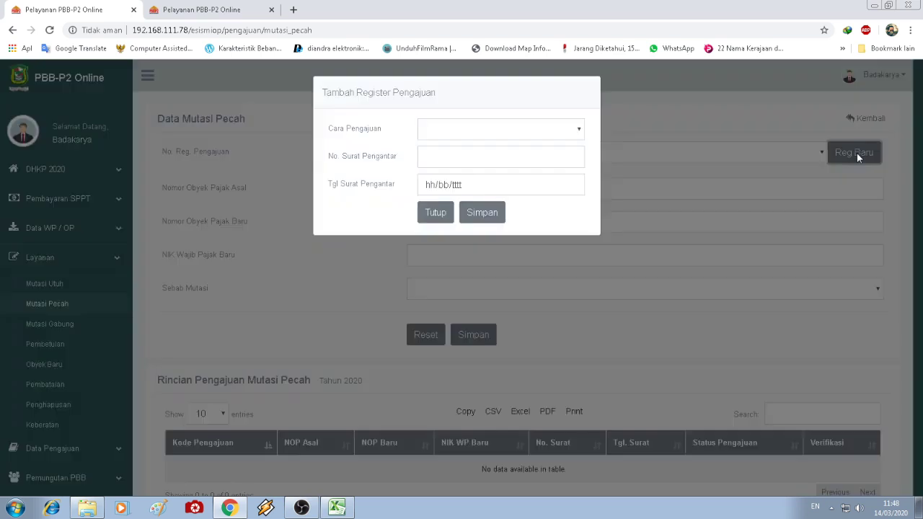
pyautogui.click(580, 128)
pyautogui.click(524, 158)
pyautogui.write('910/2/contoh')
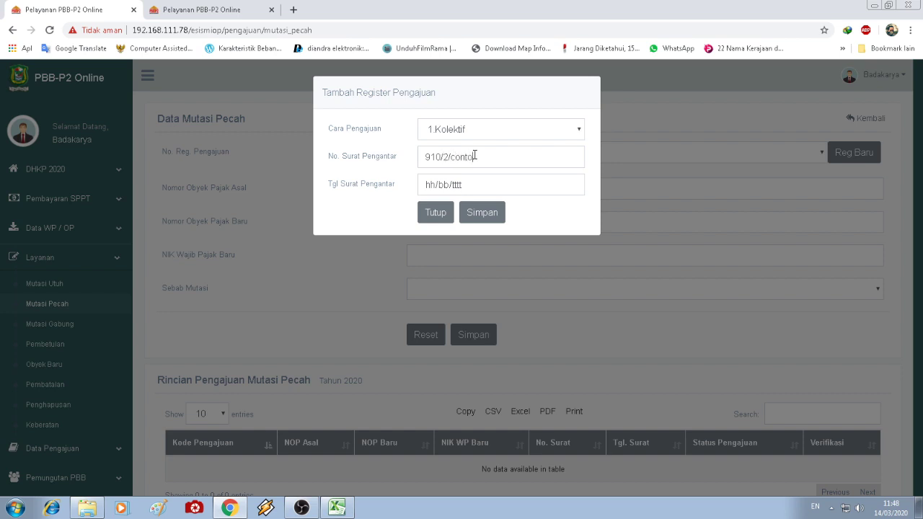
pyautogui.click(575, 188)
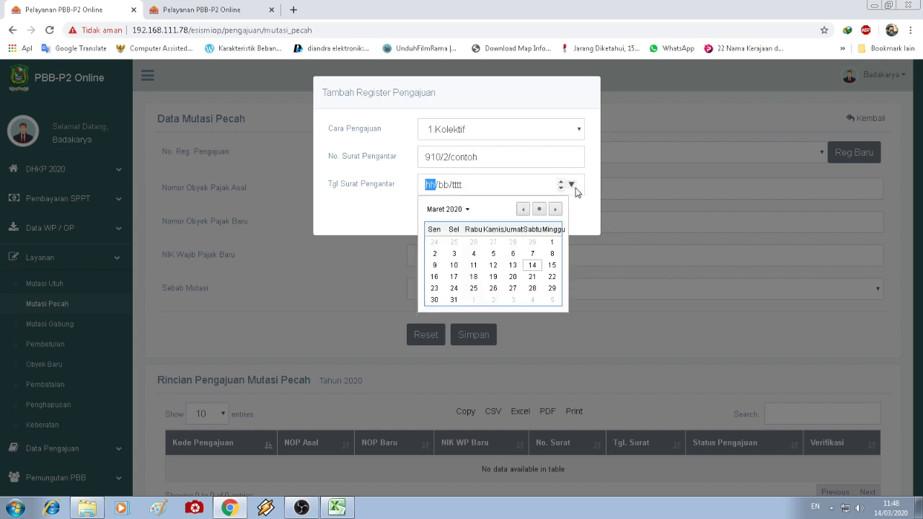
pyautogui.click(534, 265)
pyautogui.click(487, 215)
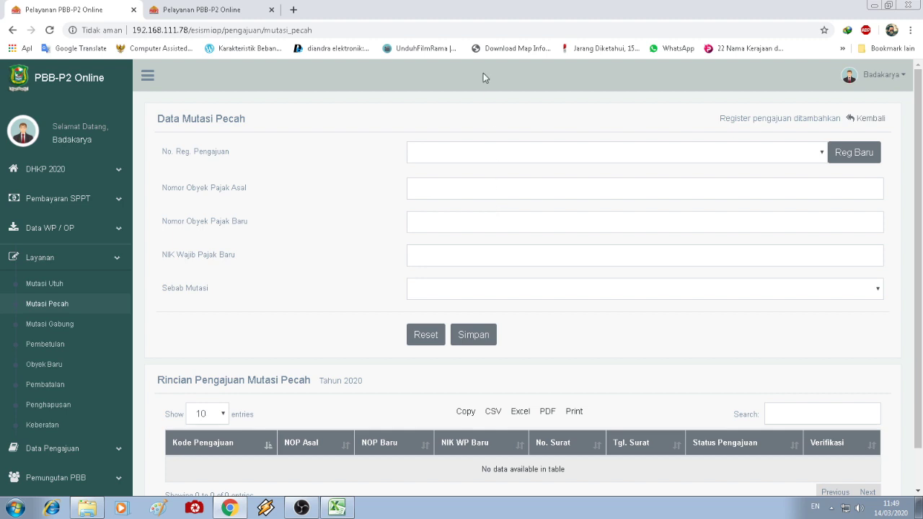
# - Pick the first register on Mutasi Utuh and 33.04.120.005.626 on Mutasi Pecah
pyautogui.click(64, 284)
pyautogui.click(595, 153)
pyautogui.click(568, 181)
pyautogui.click(49, 303)
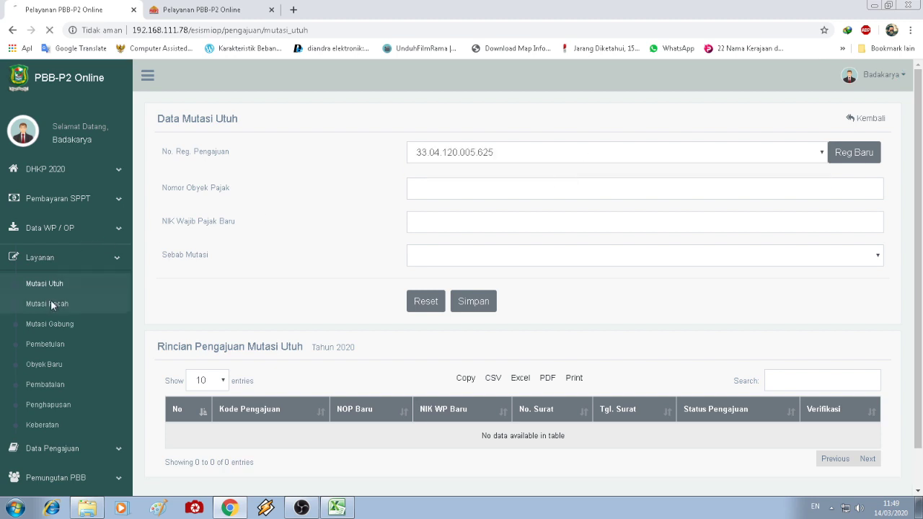
pyautogui.click(465, 153)
pyautogui.click(462, 183)
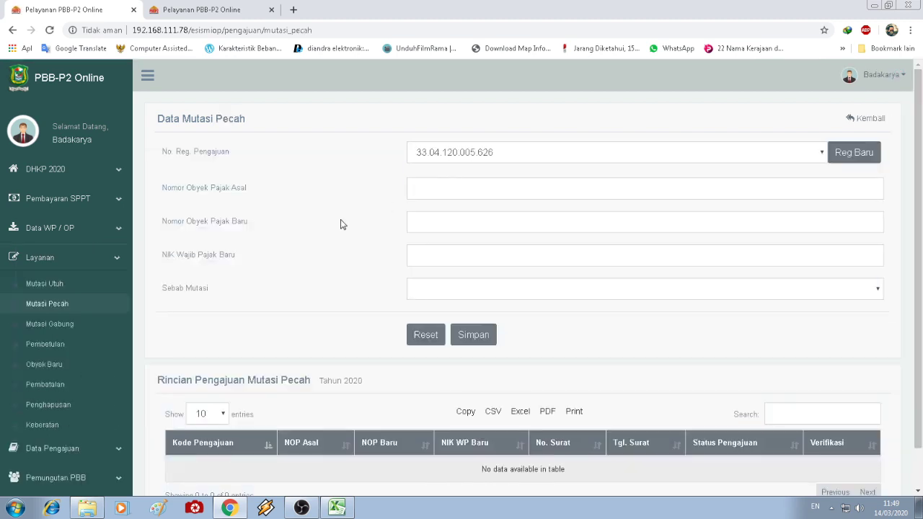
# - On Pembetulan, create a Kolektif register with letter 910/3/contoh dated 14/03/2020
pyautogui.click(46, 348)
pyautogui.click(640, 156)
pyautogui.click(716, 153)
pyautogui.click(854, 153)
pyautogui.click(539, 135)
pyautogui.click(521, 154)
pyautogui.click(471, 163)
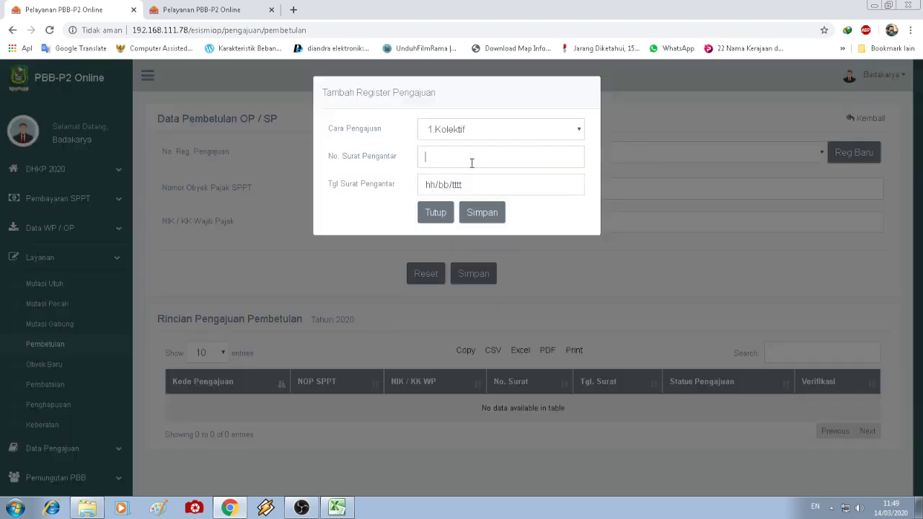
pyautogui.write('910/3/contoh')
pyautogui.click(571, 184)
pyautogui.click(532, 264)
pyautogui.click(488, 216)
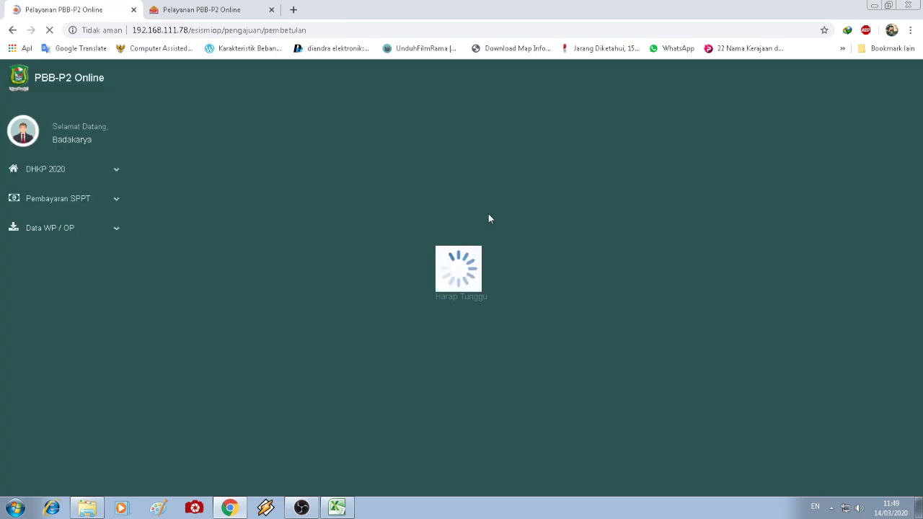
# - Assign registrations 625 to Mutasi Utuh, 626 to Mutasi Pecah and 627 to Pembetulan
pyautogui.click(593, 154)
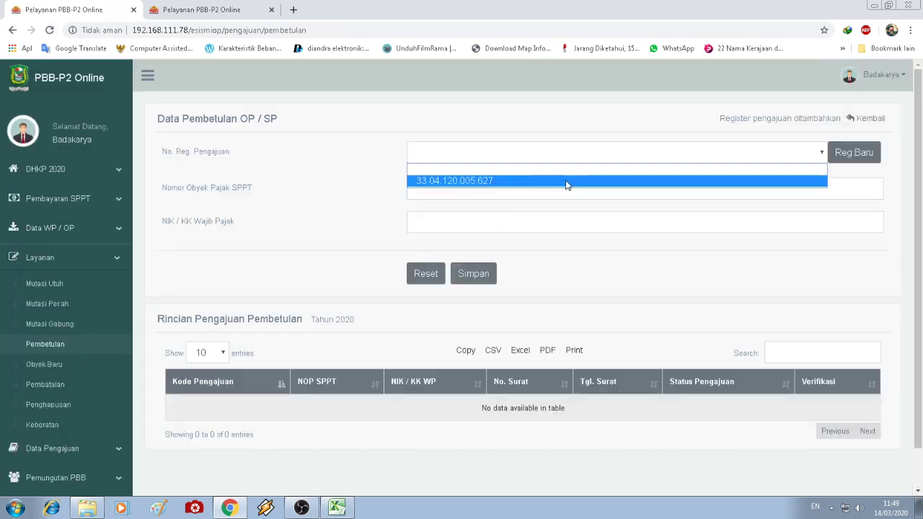
pyautogui.click(566, 184)
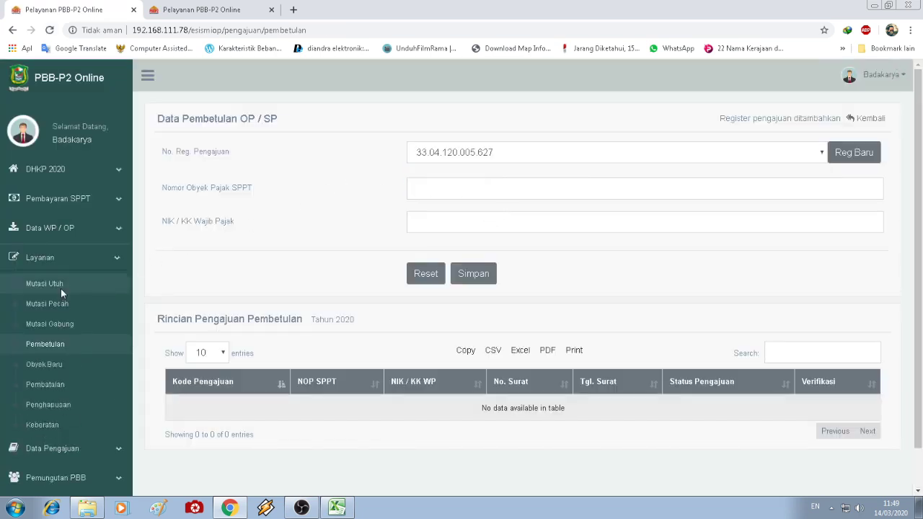
pyautogui.click(60, 288)
pyautogui.click(522, 152)
pyautogui.click(514, 180)
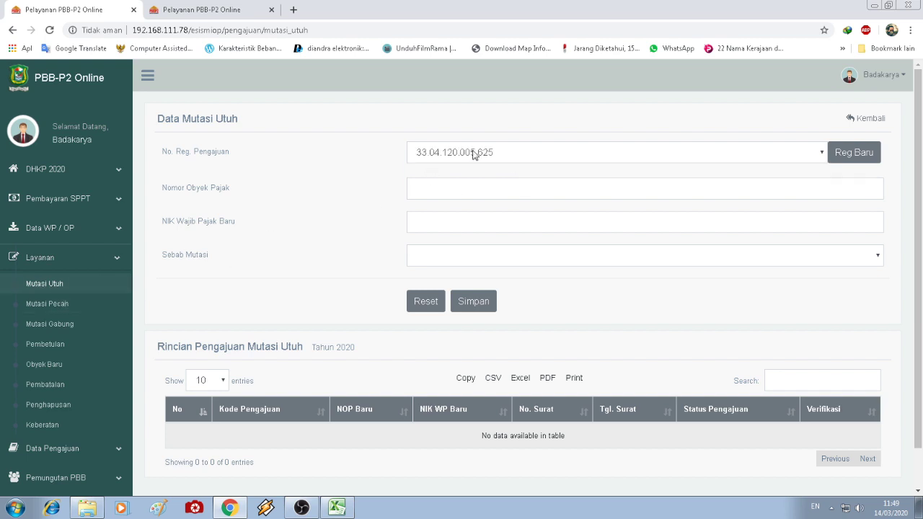
pyautogui.click(65, 303)
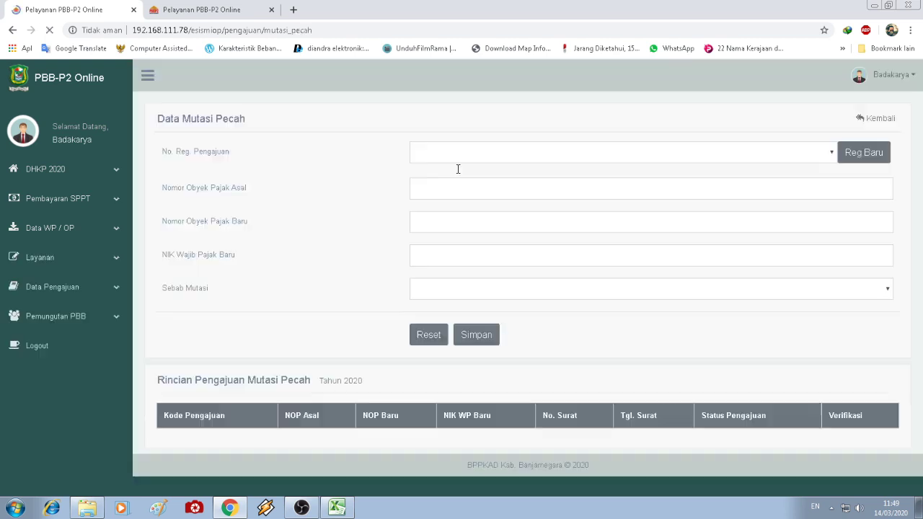
pyautogui.click(478, 158)
pyautogui.click(473, 182)
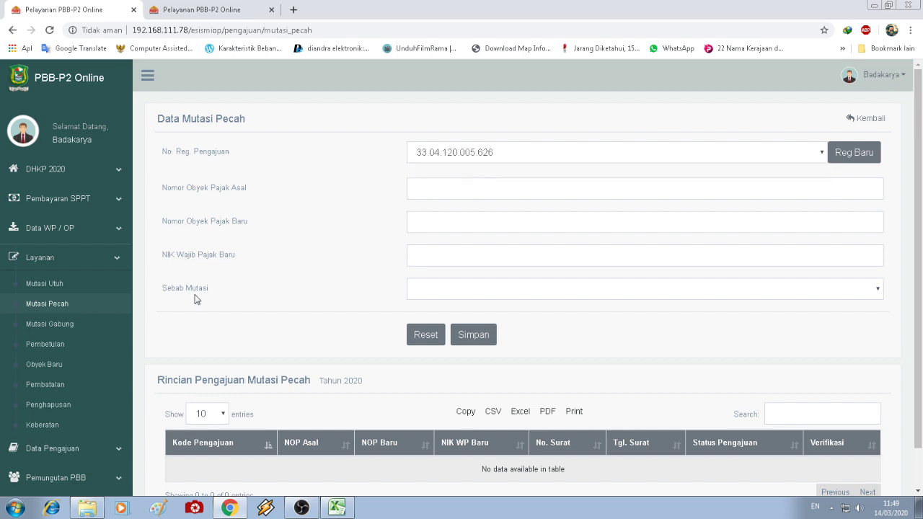
pyautogui.click(57, 349)
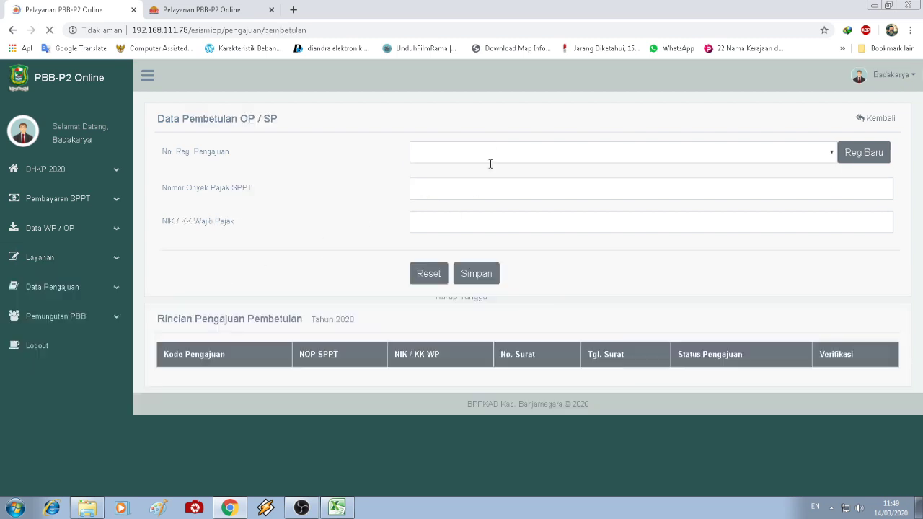
pyautogui.click(492, 157)
pyautogui.click(478, 181)
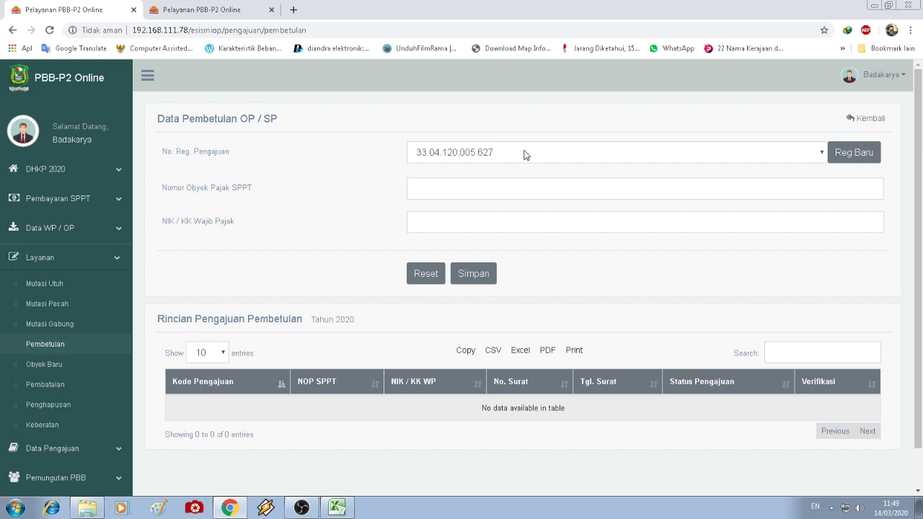
pyautogui.click(595, 198)
pyautogui.click(76, 287)
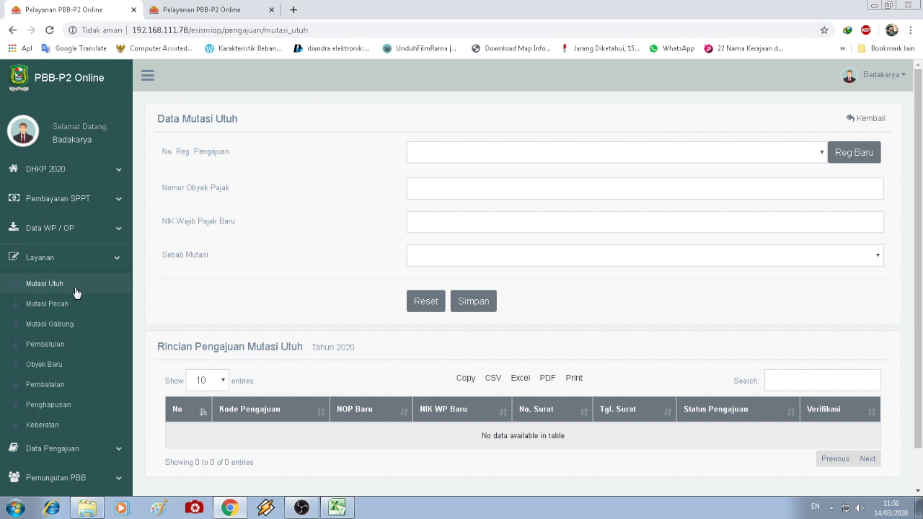
# - Tick the one-register-per-service-group step in the dashboard procedure checklist
pyautogui.click(218, 7)
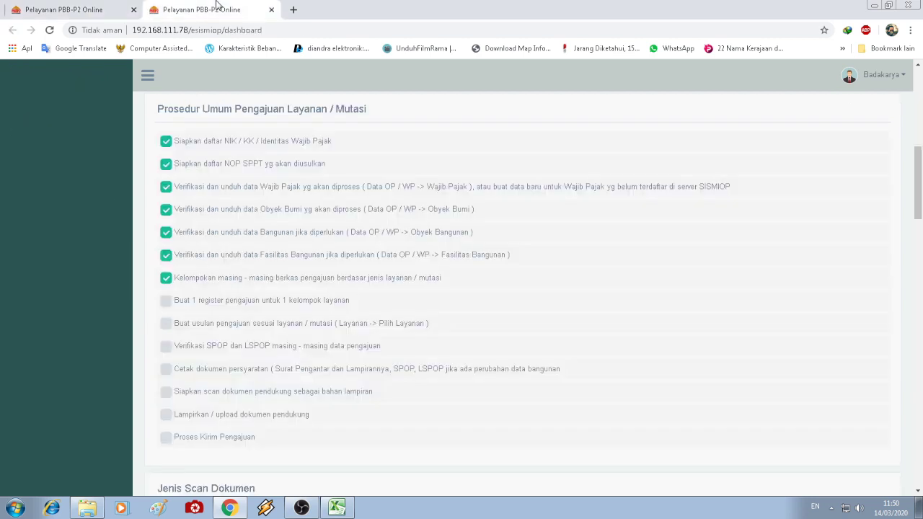
pyautogui.click(167, 302)
pyautogui.click(82, 8)
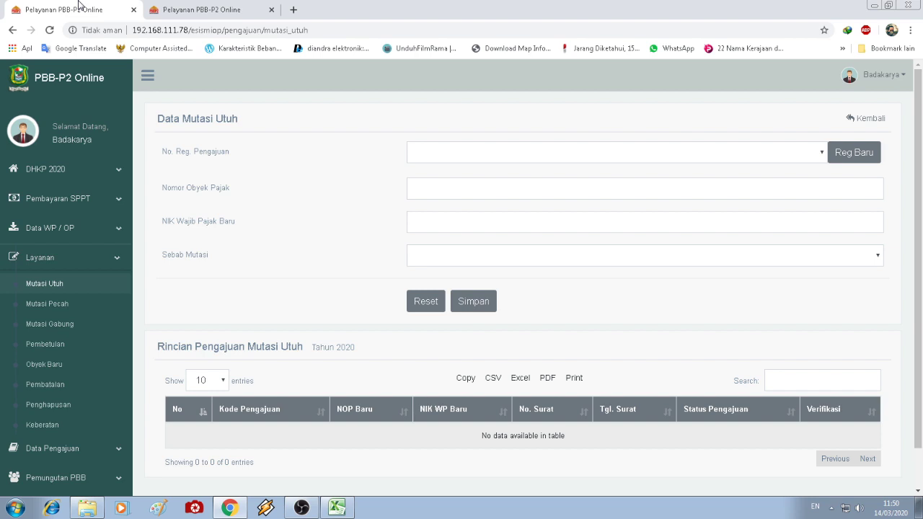
pyautogui.click(597, 154)
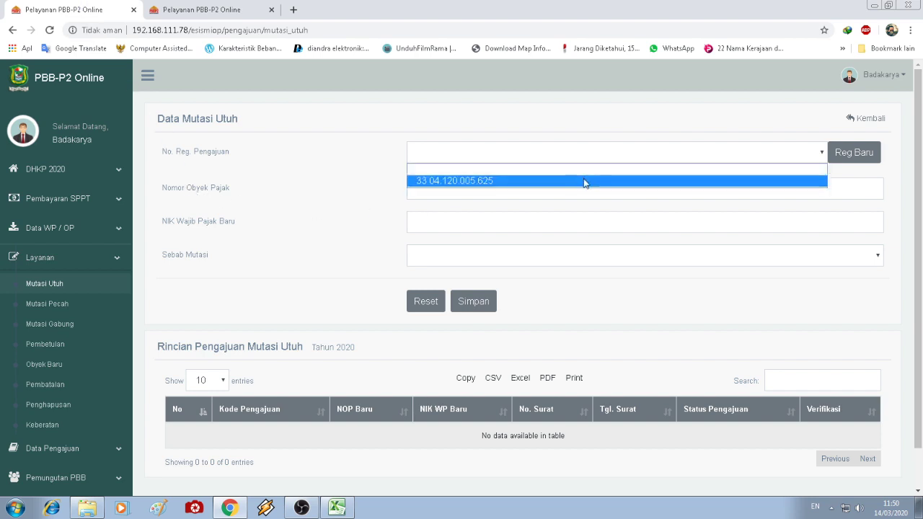
pyautogui.click(586, 179)
pyautogui.click(414, 189)
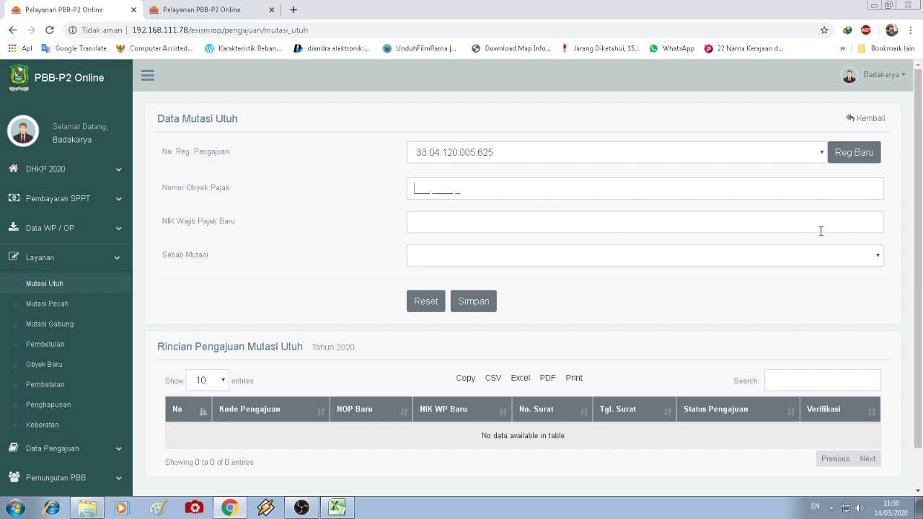
pyautogui.write('00')
pyautogui.write('1.00')
pyautogui.write('11.0')
pyautogui.write('123456')
pyautogui.write('78')
pyautogui.write('90')
pyautogui.click(524, 256)
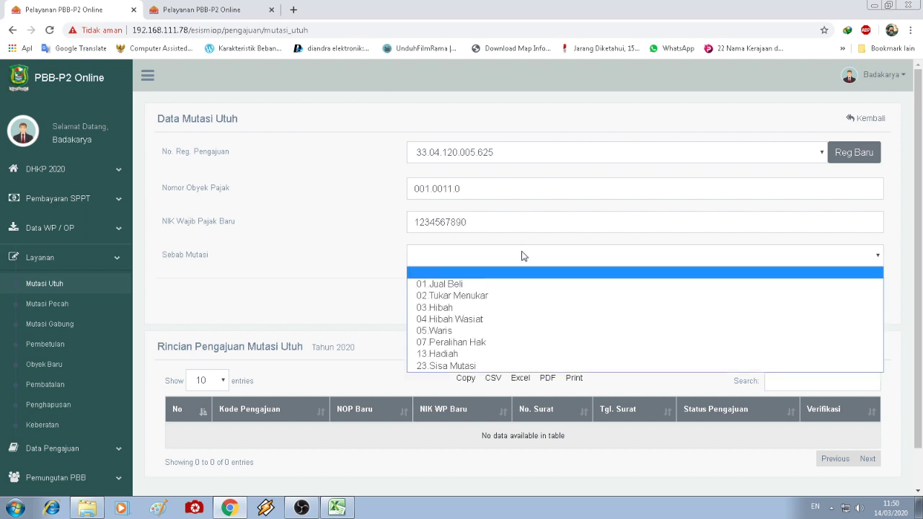
pyautogui.click(520, 285)
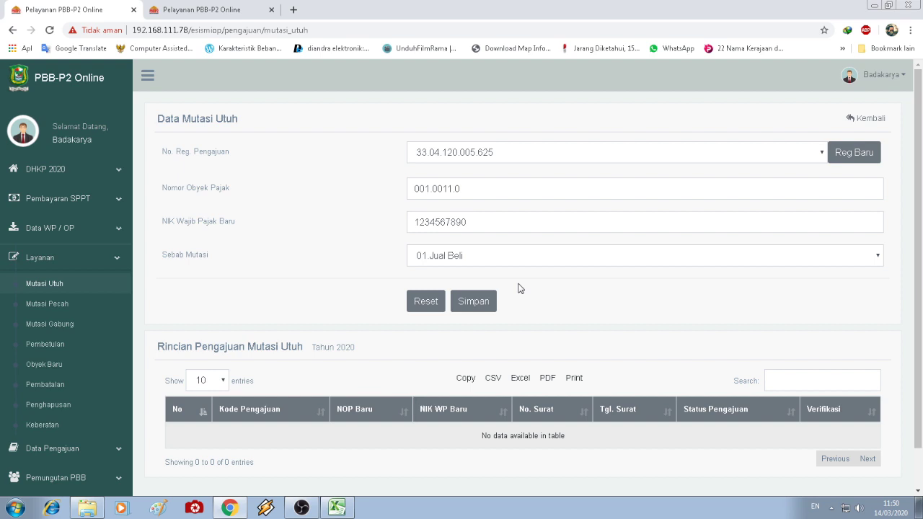
pyautogui.click(470, 303)
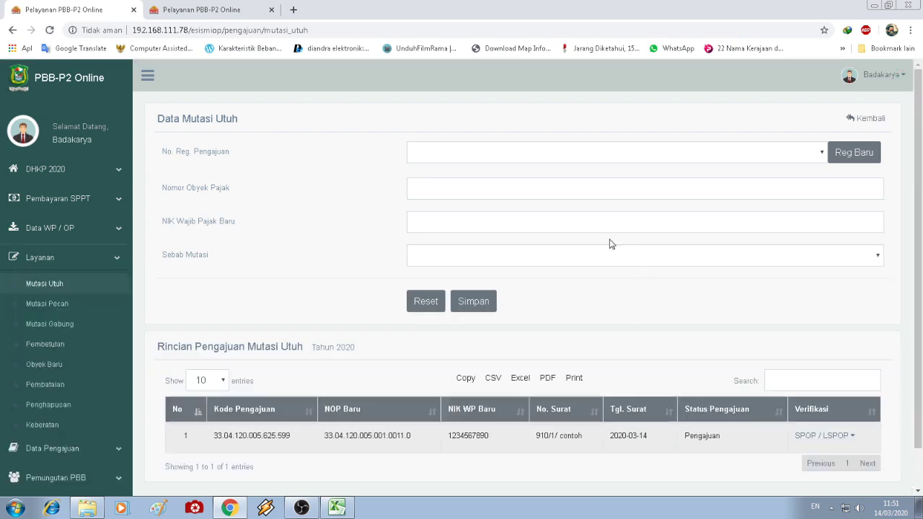
# - Submit a Mutasi Utuh for register 625 and NOP 001.0012.0 with corrected NIK and reason 01 Jual Beli
pyautogui.click(456, 158)
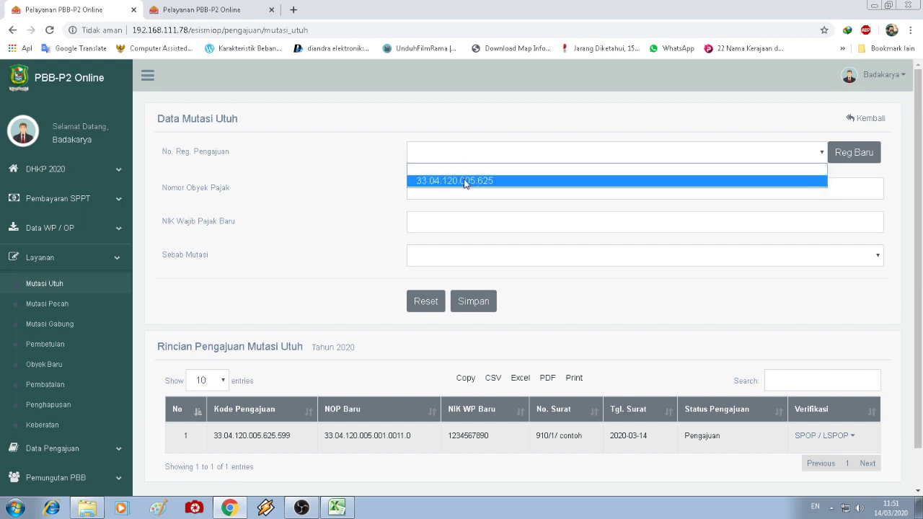
pyautogui.click(465, 179)
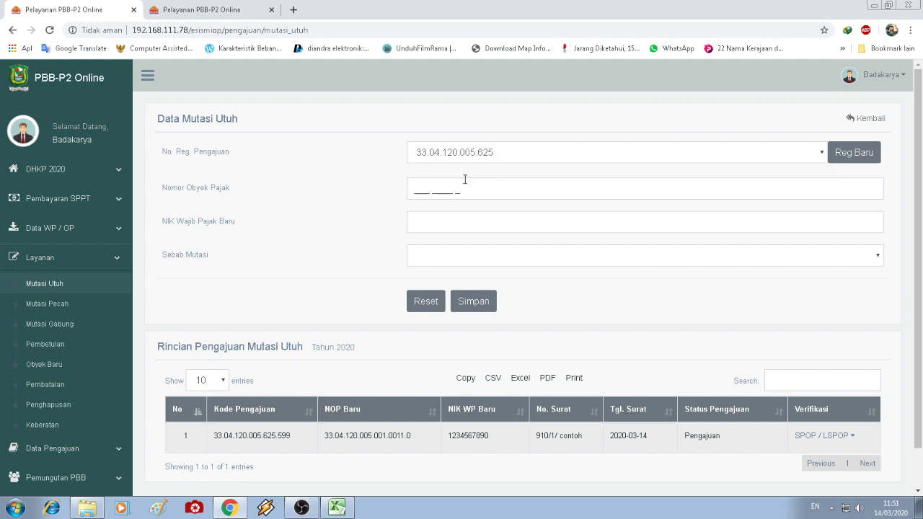
pyautogui.click(417, 188)
pyautogui.write('00')
pyautogui.write('100')
pyautogui.write('120')
pyautogui.write('123')
pyautogui.write('456910')
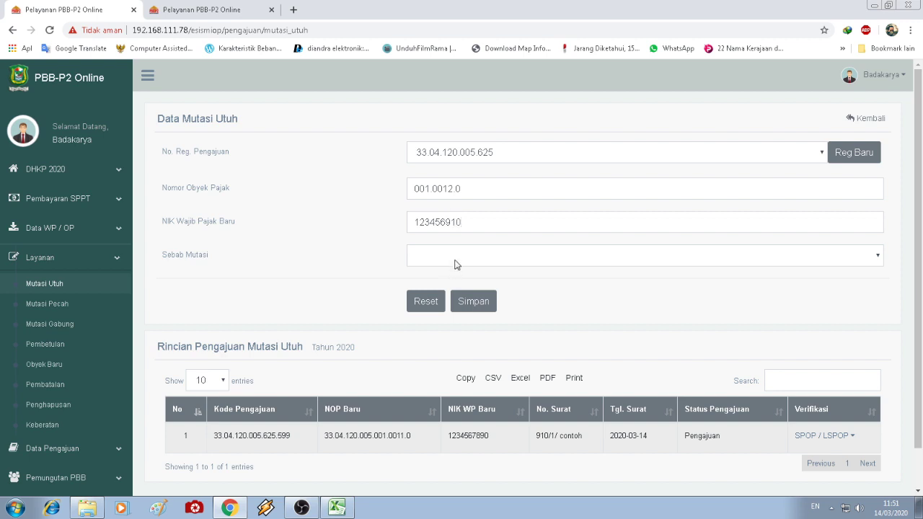
pyautogui.click(445, 221)
pyautogui.write('78910')
pyautogui.click(574, 253)
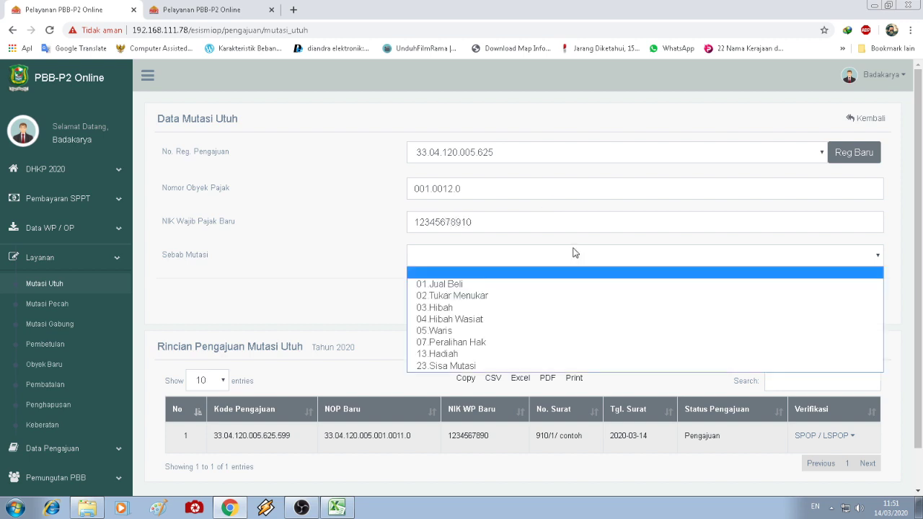
pyautogui.click(547, 283)
pyautogui.click(469, 302)
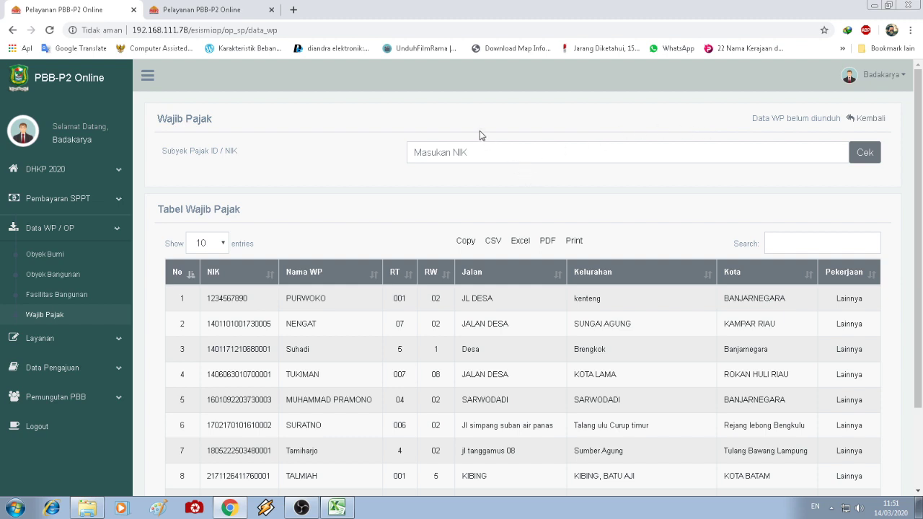
# - Filter the Wajib Pajak table by 'purw' and copy the first taxpayer's NIK
pyautogui.click(788, 244)
pyautogui.write('purw')
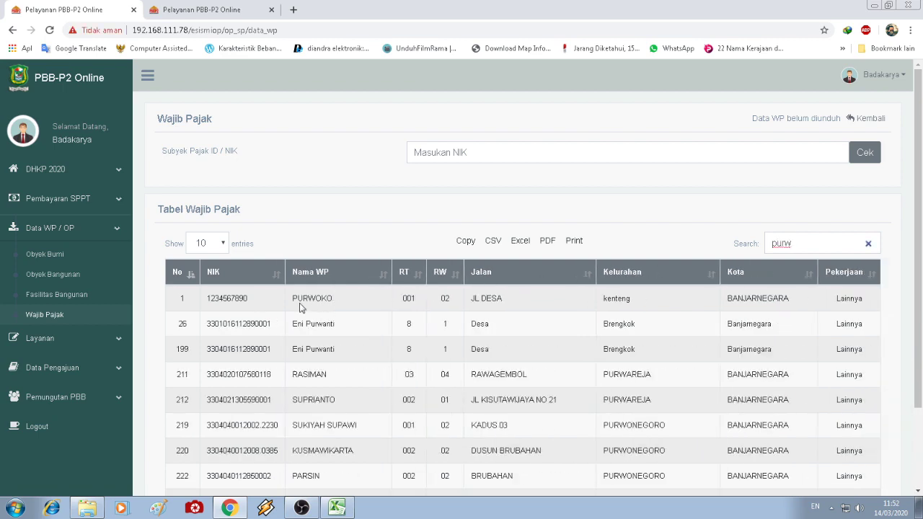
pyautogui.click(248, 298)
pyautogui.moveTo(248, 298); pyautogui.dragTo(207, 298)
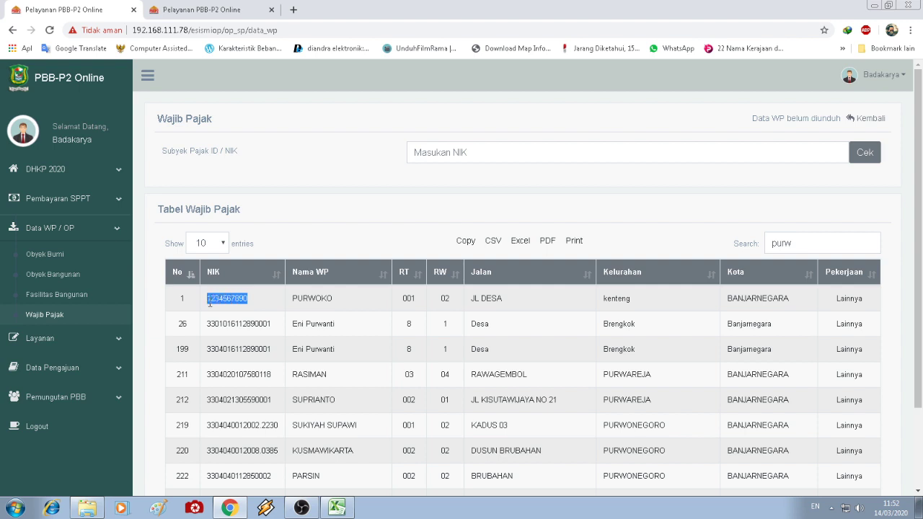
pyautogui.rightClick(208, 303)
pyautogui.click(223, 315)
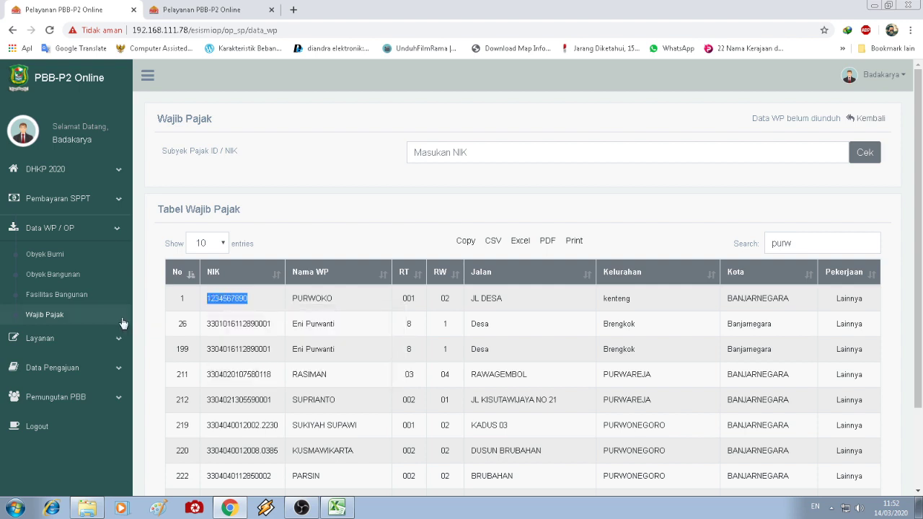
pyautogui.click(75, 339)
pyautogui.click(67, 284)
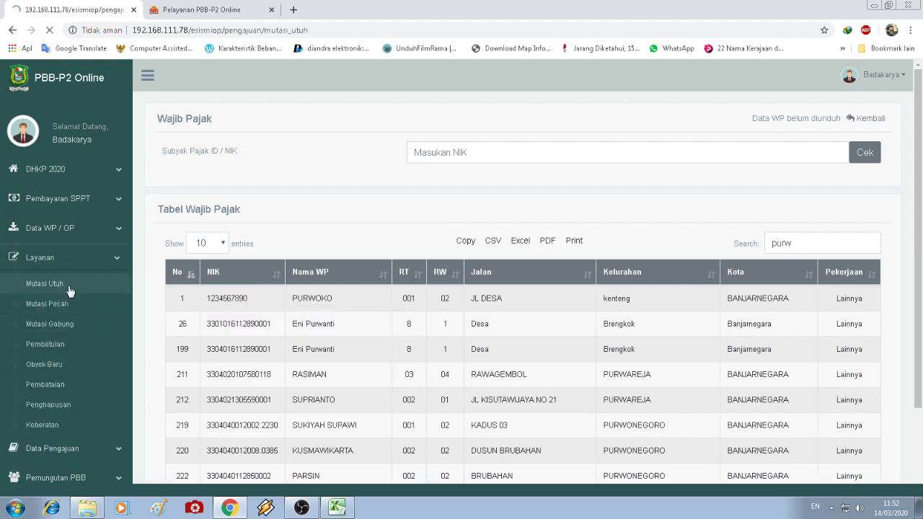
# - Submit a 01 Jual Beli Mutasi Utuh for register 625, NOP 001.0012.0, pasting the copied NIK
pyautogui.click(653, 152)
pyautogui.click(461, 180)
pyautogui.click(425, 186)
pyautogui.write('33.04.120.005.625')
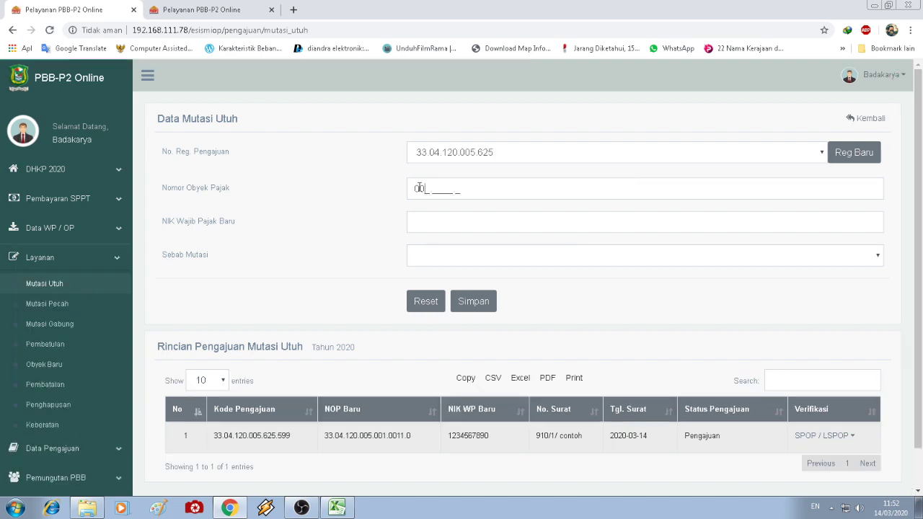
pyautogui.write('00120')
pyautogui.rightClick(422, 223)
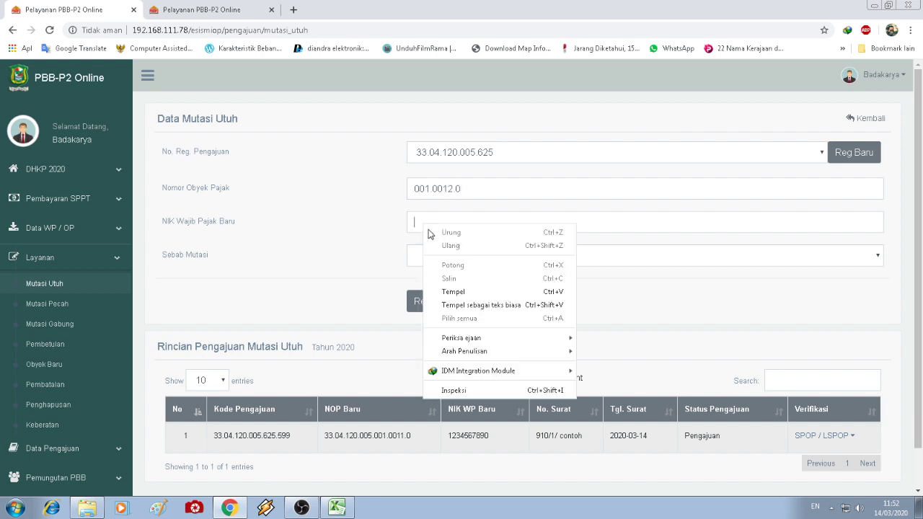
pyautogui.click(451, 292)
pyautogui.click(454, 263)
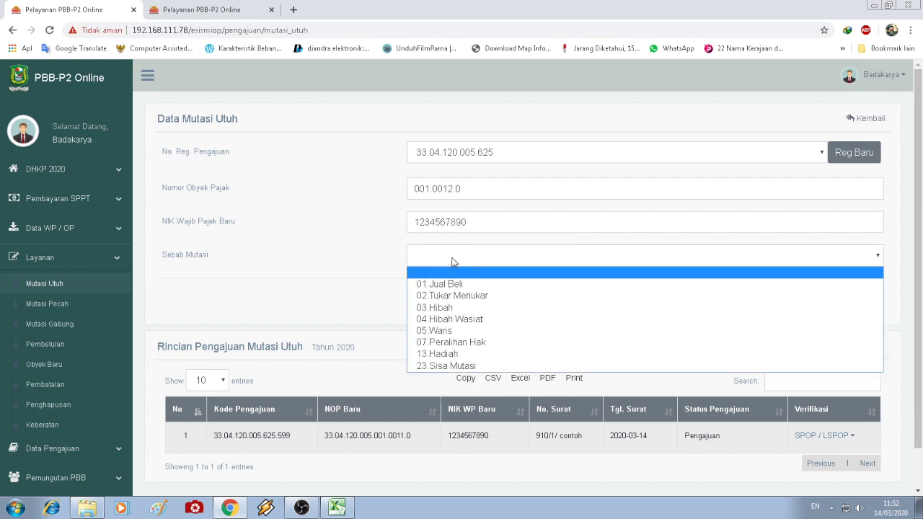
pyautogui.click(454, 281)
pyautogui.click(470, 300)
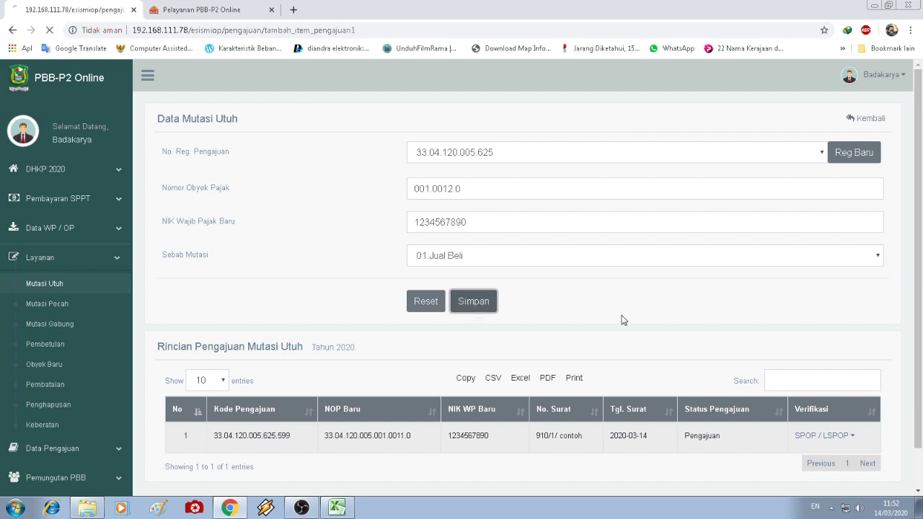
pyautogui.scroll(-1, 623, 320)
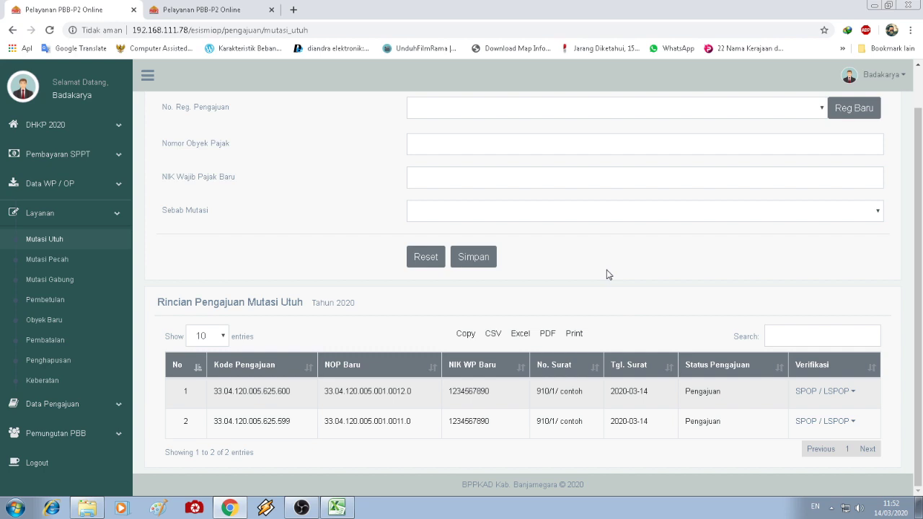
# - Tick the 'Buat usulan pengajuan' checklist step and return to the Mutasi Utuh submissions
pyautogui.click(221, 9)
pyautogui.click(165, 331)
pyautogui.moveTo(174, 346); pyautogui.dragTo(296, 345)
pyautogui.click(338, 346)
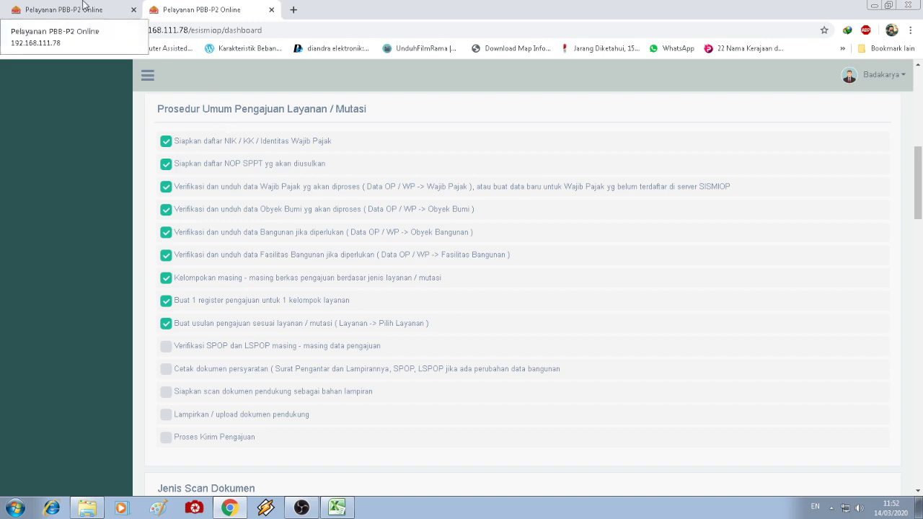
pyautogui.click(83, 7)
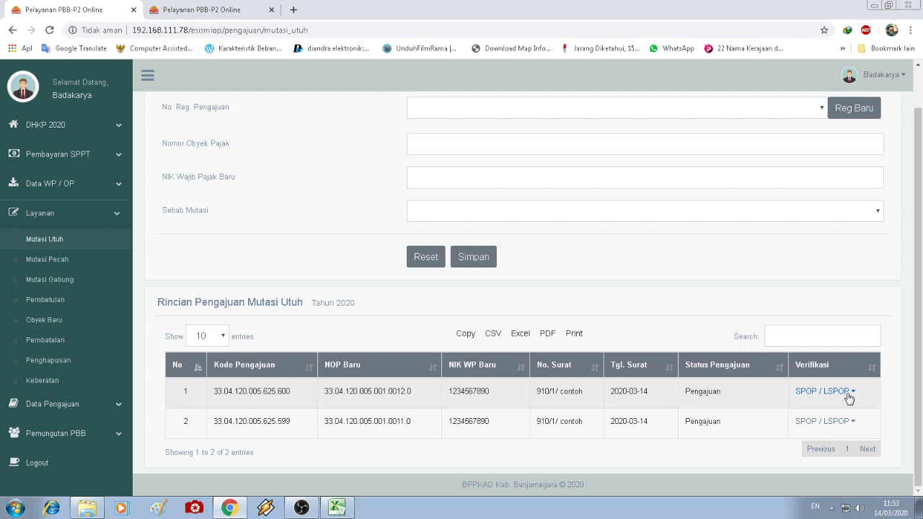
# - Open submission 1's Isian SPOP to compare OP Lama with the mostly empty OP Baru fields
pyautogui.click(840, 395)
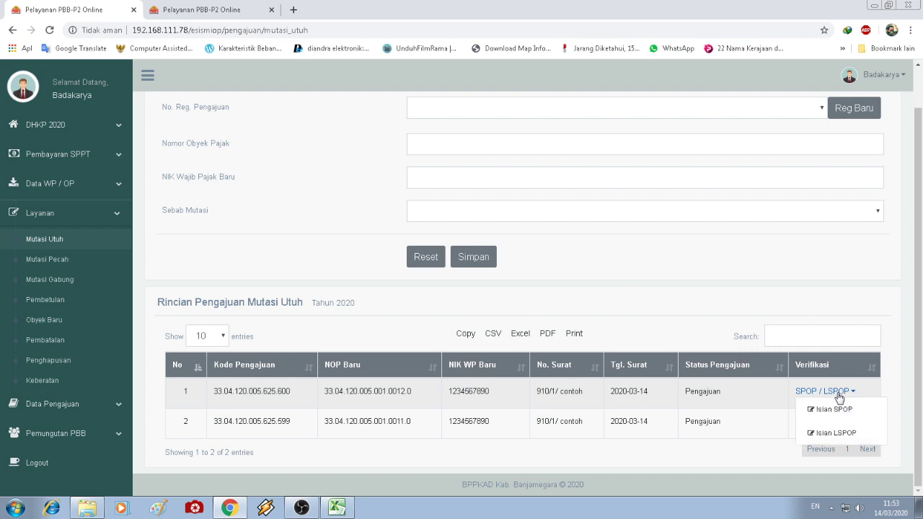
pyautogui.click(836, 408)
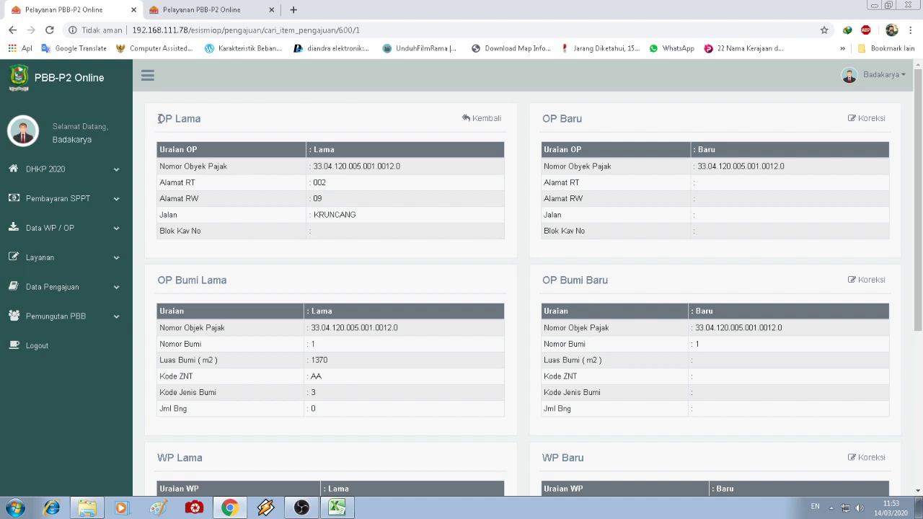
pyautogui.moveTo(159, 118); pyautogui.dragTo(204, 125)
pyautogui.click(204, 126)
pyautogui.scroll(-3, 767, 226)
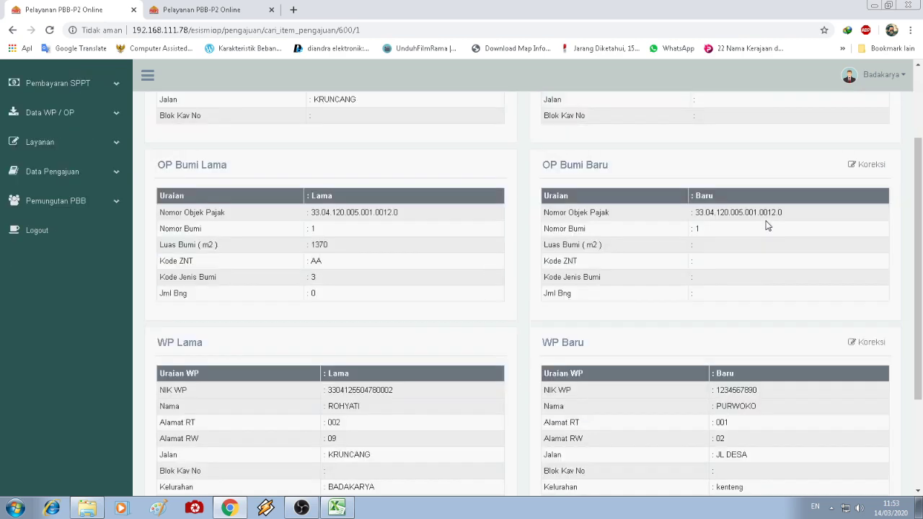
pyautogui.scroll(3, 767, 225)
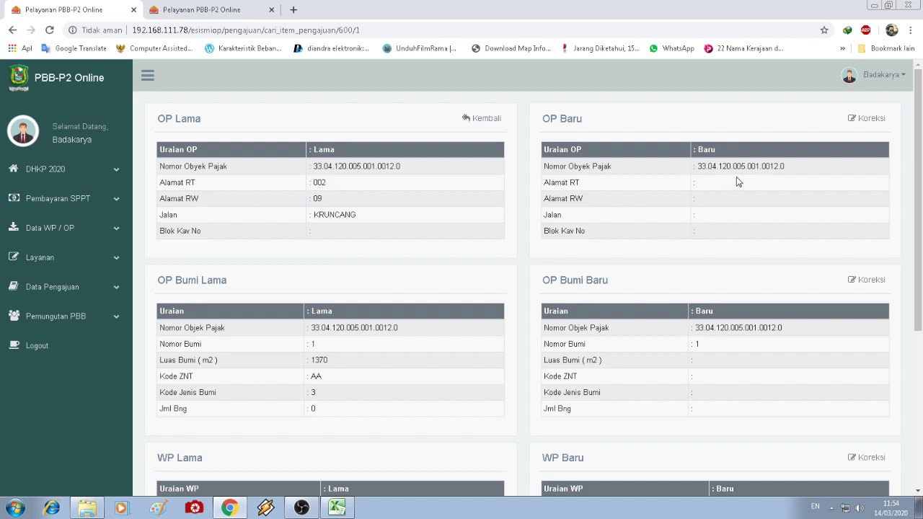
# - Correct the OP Baru address so its RT reads 004
pyautogui.click(870, 120)
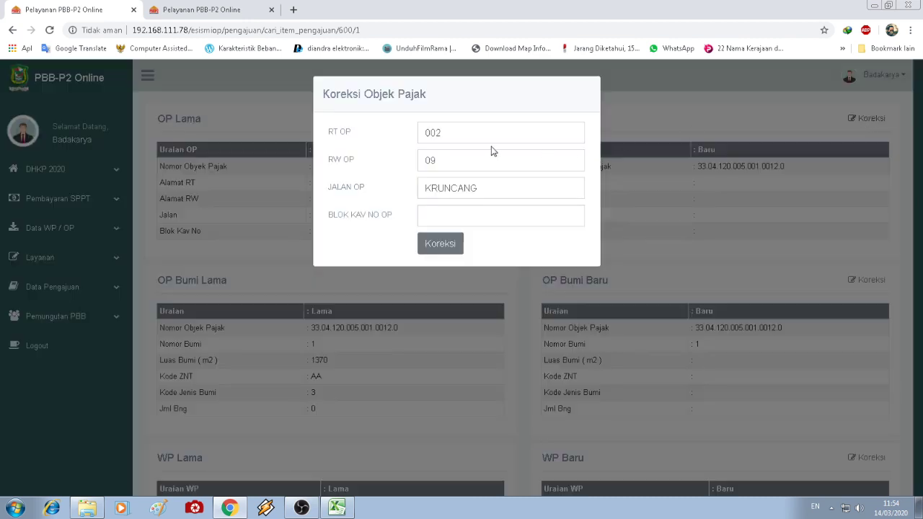
pyautogui.click(459, 133)
pyautogui.press('BackSpace')
pyautogui.write('4')
pyautogui.click(439, 244)
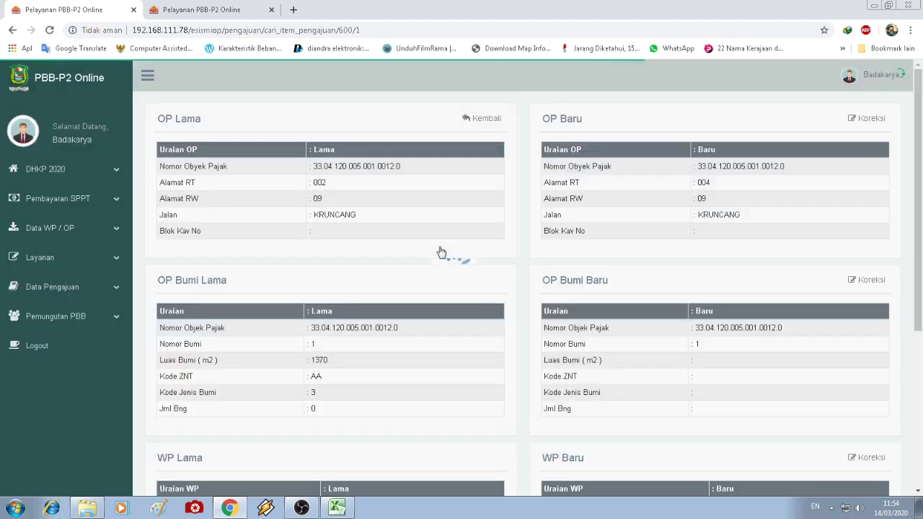
pyautogui.click(870, 281)
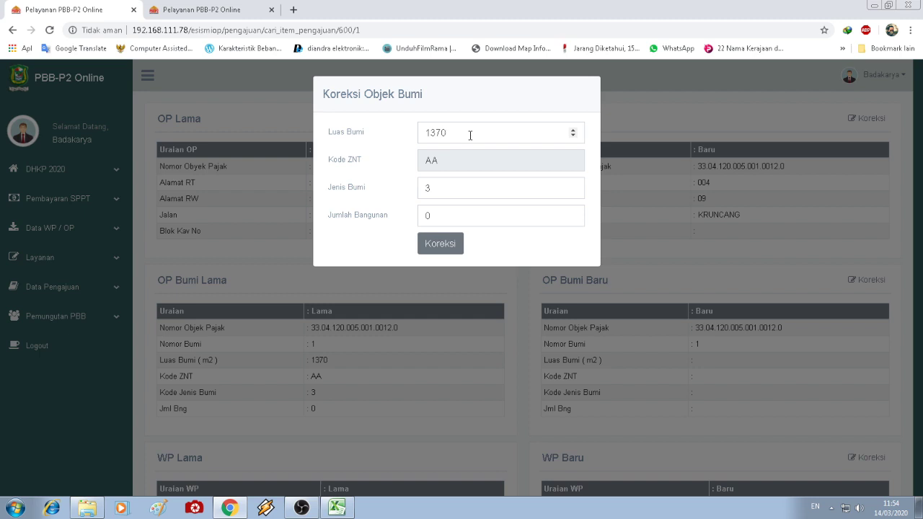
# - Correct OP Bumi Baru to Luas Bumi 1400, Jenis Bumi 1 and one building
pyautogui.press('BackSpace')
pyautogui.press('BackSpace')
pyautogui.press('BackSpace')
pyautogui.write('400')
pyautogui.click(464, 191)
pyautogui.press('BackSpace')
pyautogui.write('1')
pyautogui.click(453, 211)
pyautogui.write('1')
pyautogui.click(430, 245)
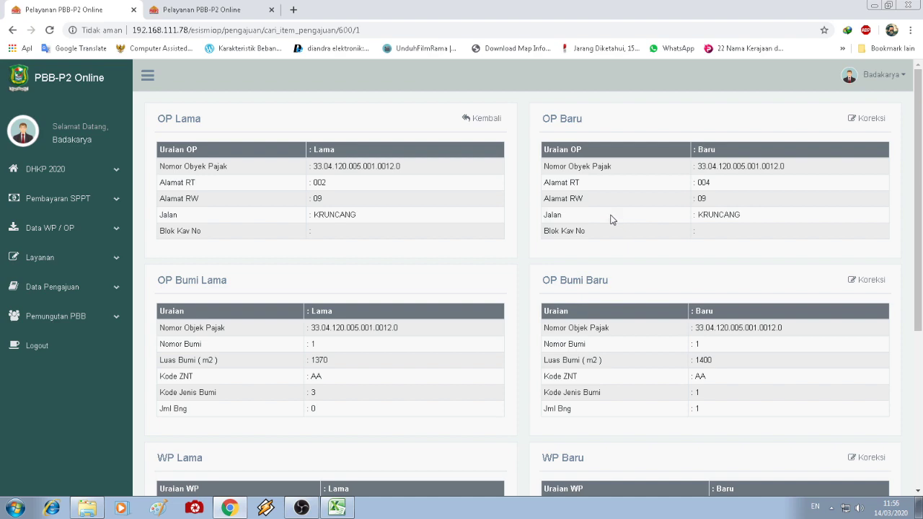
pyautogui.scroll(-3, 610, 222)
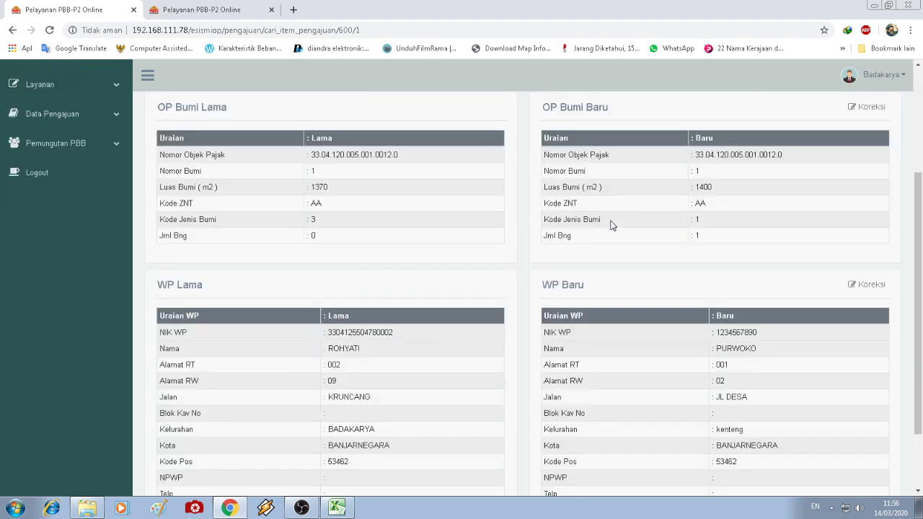
pyautogui.scroll(-1, 641, 241)
pyautogui.scroll(-1, 642, 241)
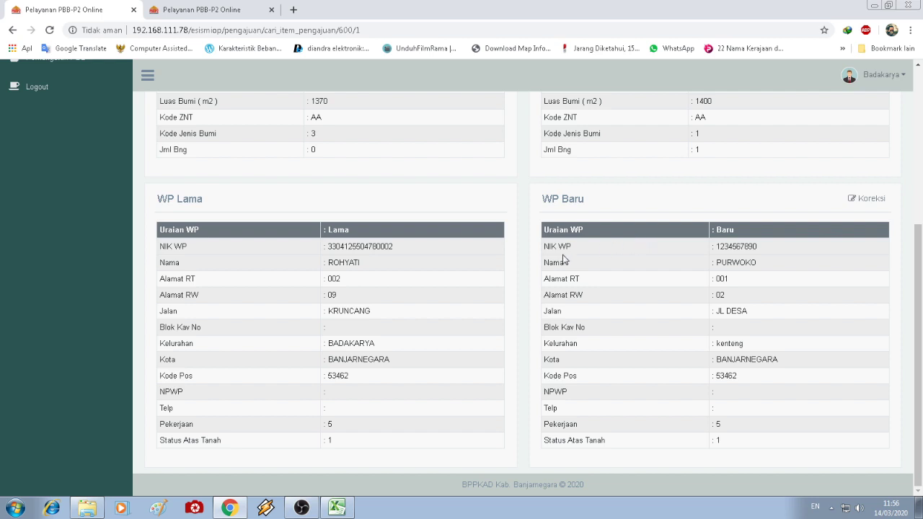
pyautogui.moveTo(329, 262); pyautogui.dragTo(358, 264)
pyautogui.click(740, 265)
pyautogui.moveTo(716, 263); pyautogui.dragTo(772, 264)
pyautogui.click(776, 309)
pyautogui.scroll(3, 777, 307)
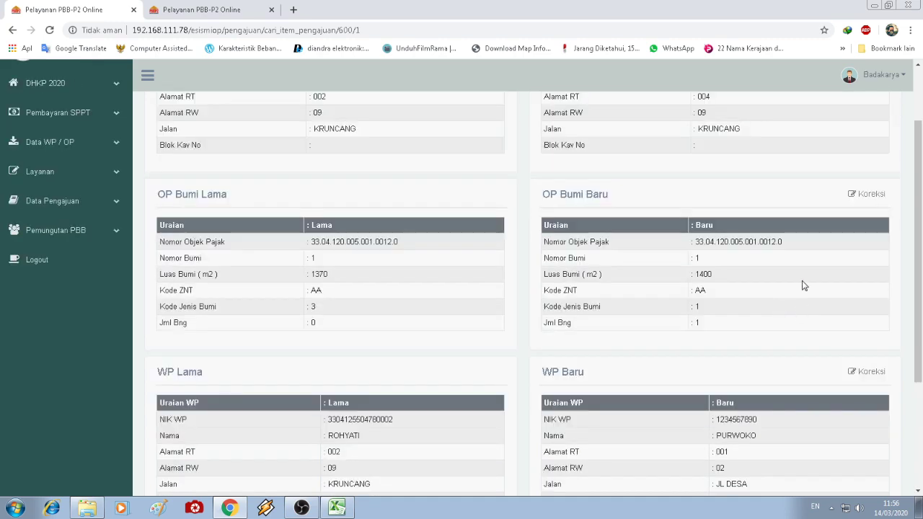
pyautogui.scroll(-3, 804, 286)
pyautogui.scroll(5, 803, 286)
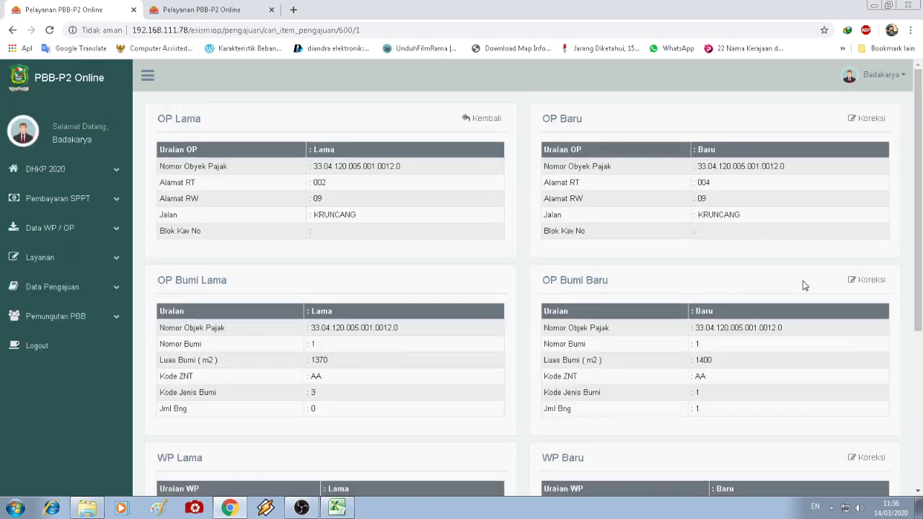
# - Fill submission 2's OP Baru and OP Bumi Baru by confirming both correction forms unchanged
pyautogui.click(495, 120)
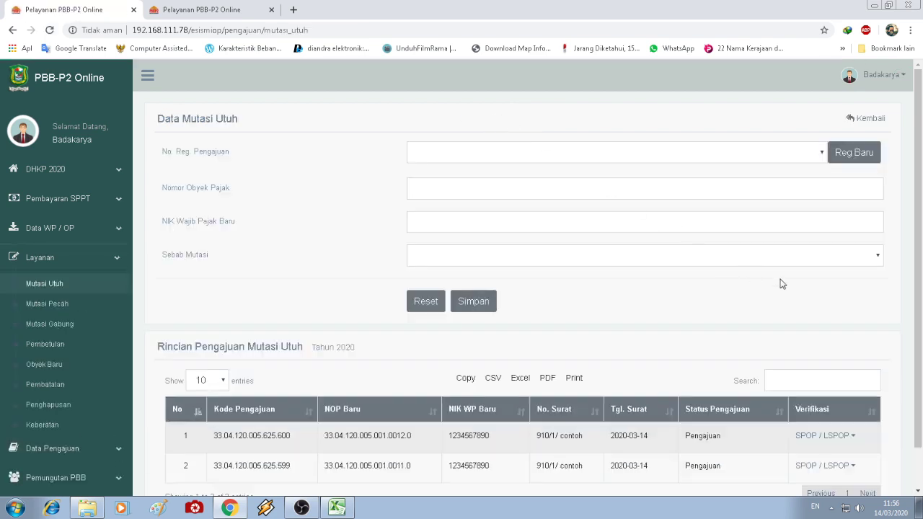
pyautogui.scroll(-1, 782, 285)
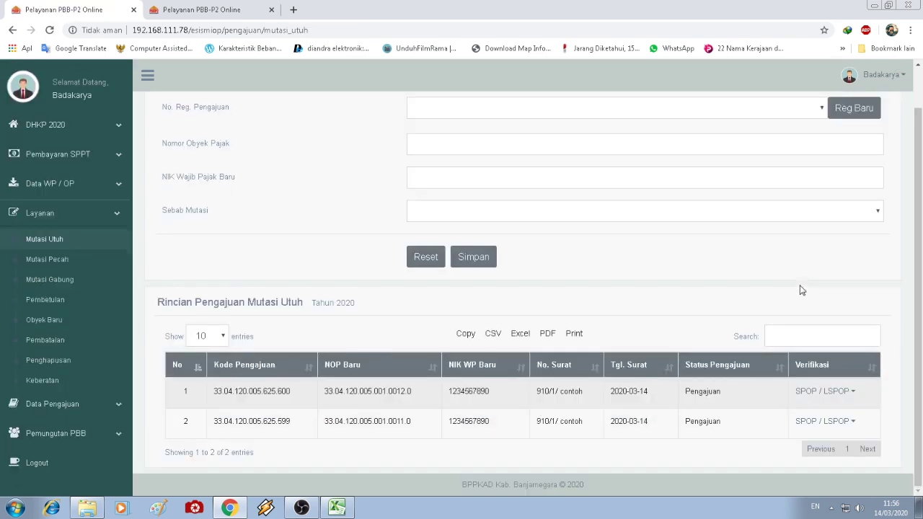
pyautogui.click(826, 425)
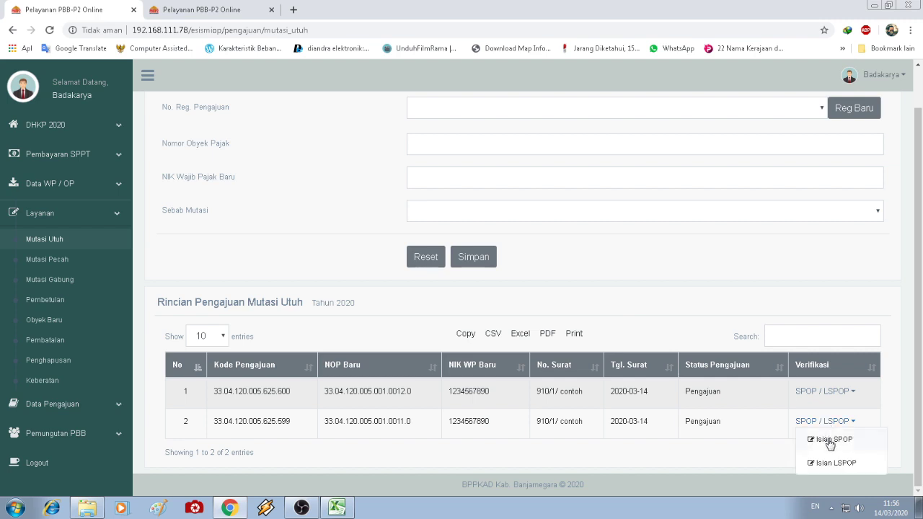
pyautogui.click(829, 441)
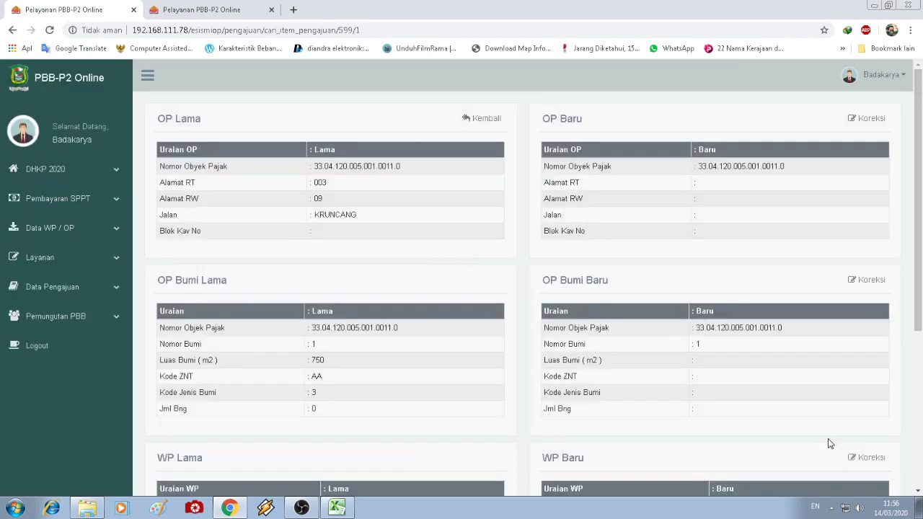
pyautogui.click(869, 119)
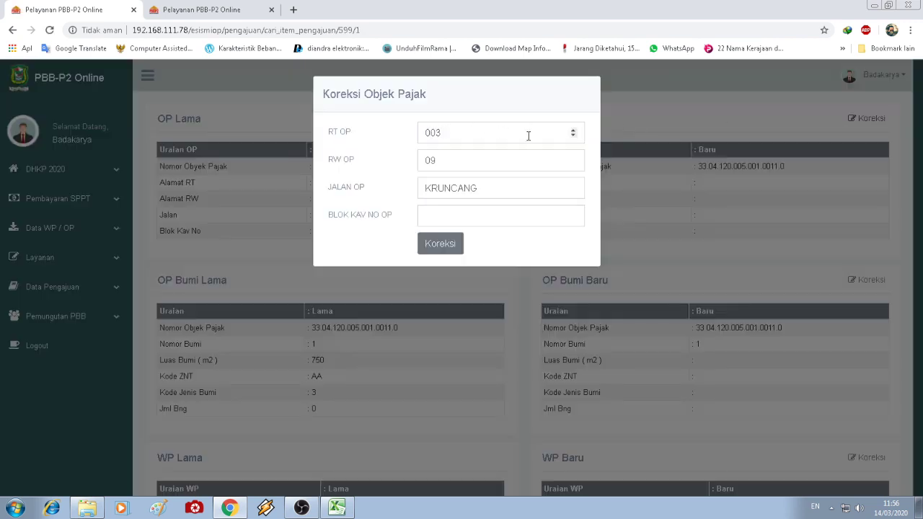
pyautogui.click(451, 247)
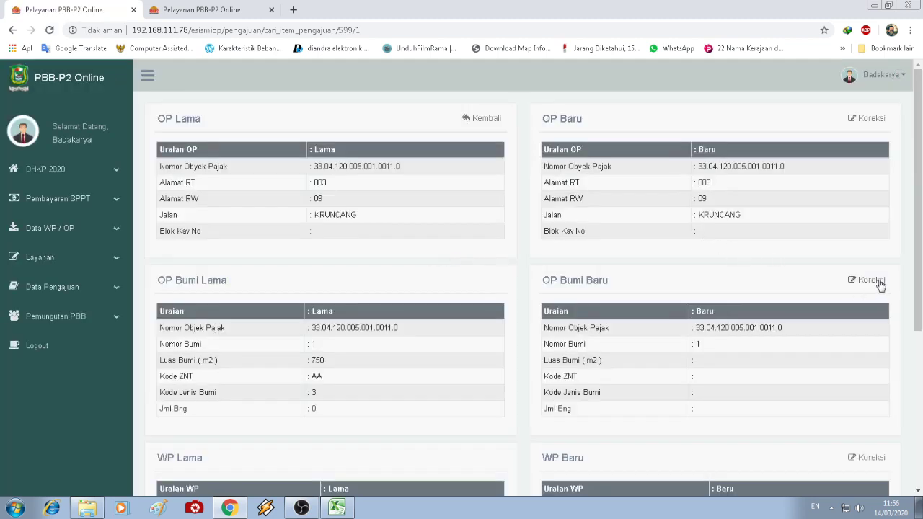
pyautogui.click(877, 280)
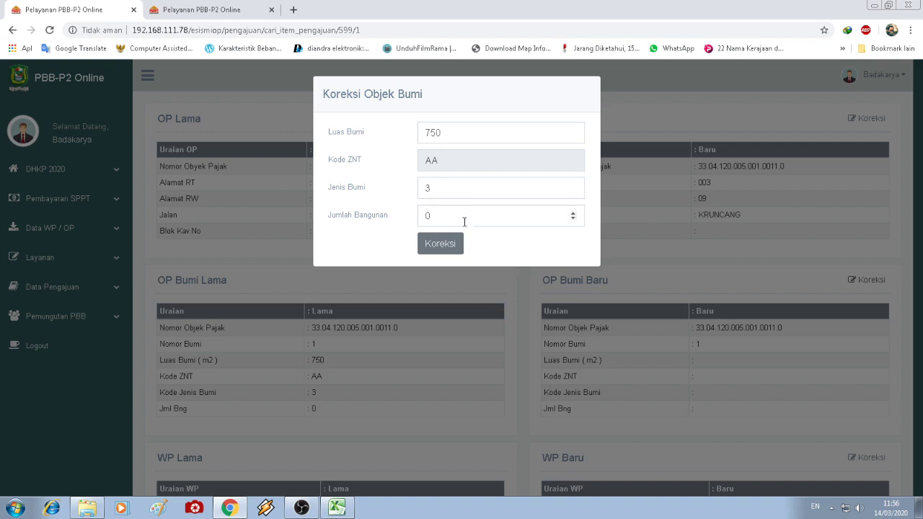
pyautogui.click(448, 245)
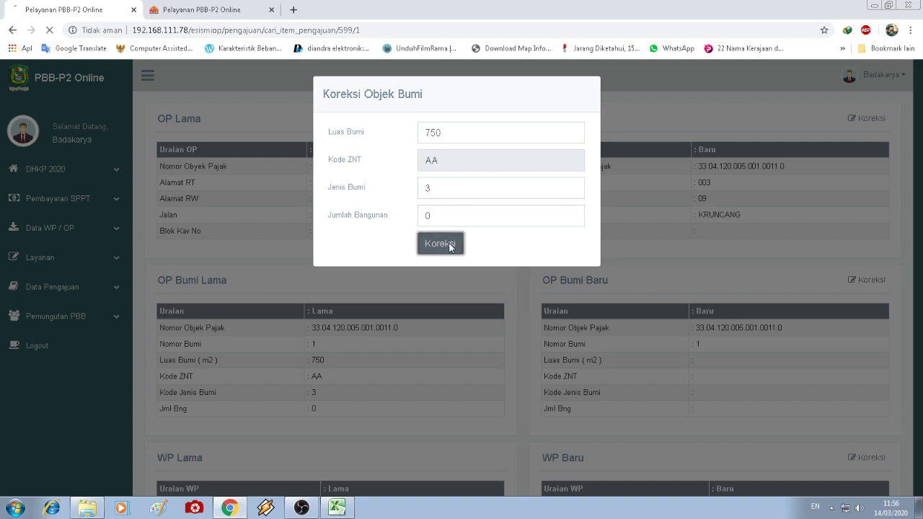
pyautogui.scroll(-4, 764, 261)
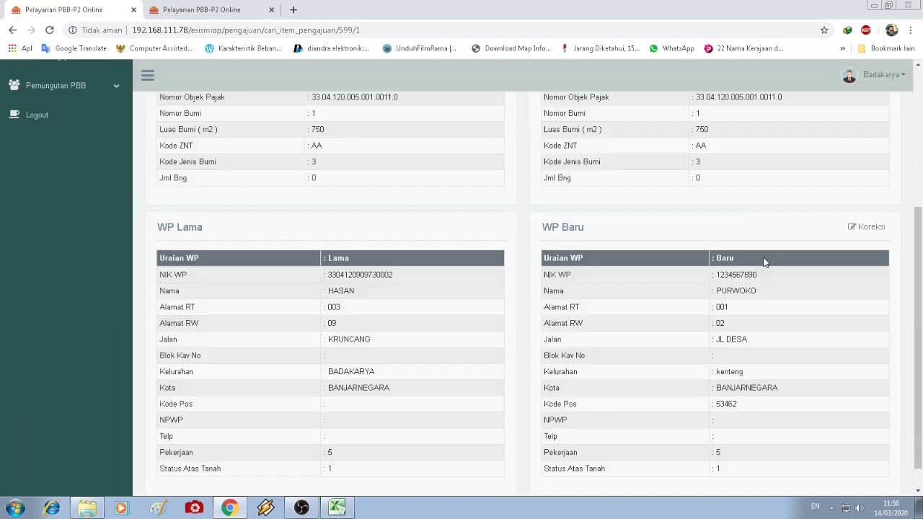
pyautogui.scroll(3, 817, 292)
pyautogui.scroll(1, 818, 293)
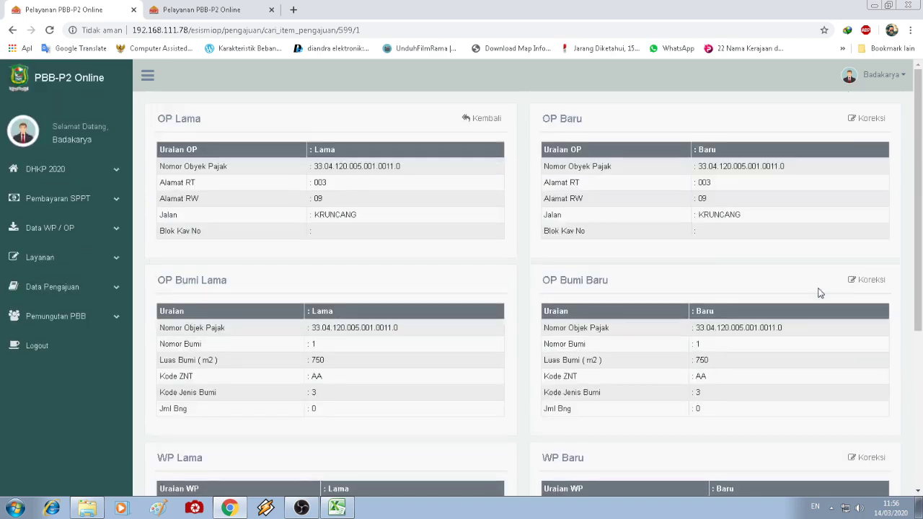
# - Check submission 1's new NOP and review its LSPOP building data
pyautogui.click(486, 119)
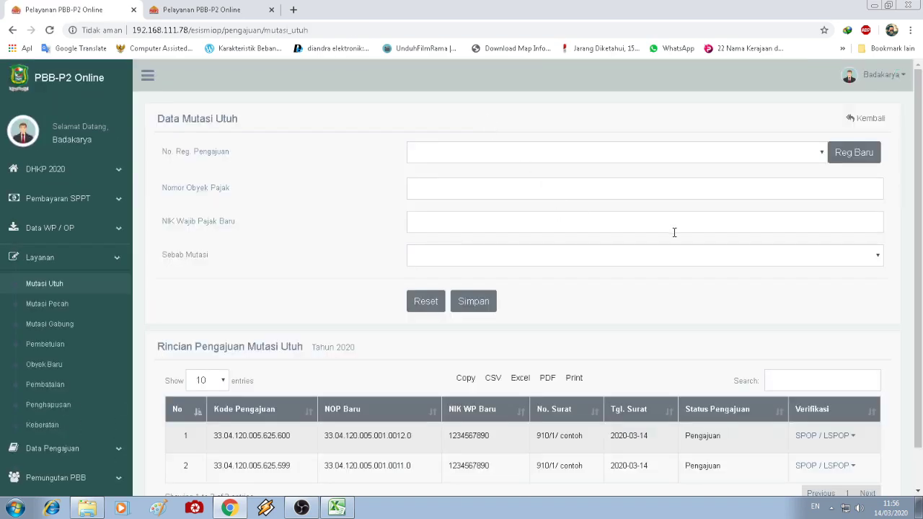
pyautogui.scroll(-1, 674, 232)
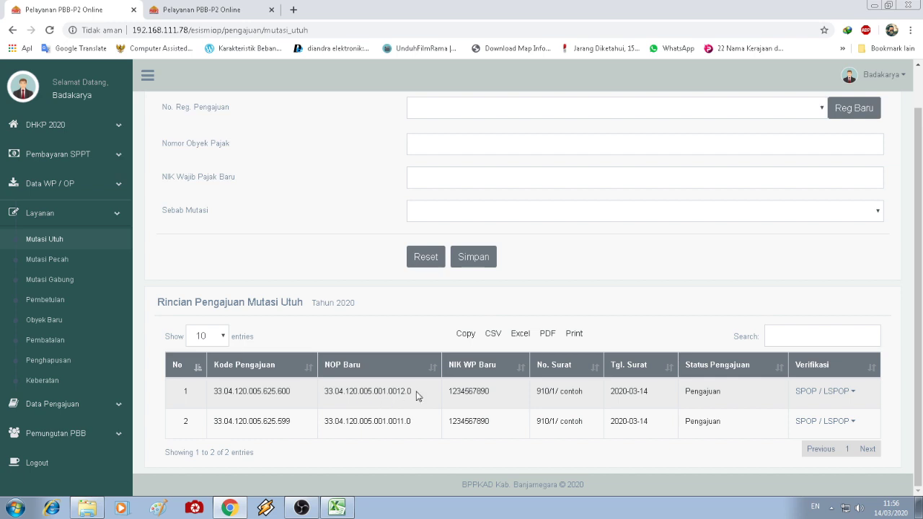
pyautogui.moveTo(410, 391); pyautogui.dragTo(324, 391)
pyautogui.click(339, 392)
pyautogui.click(855, 398)
pyautogui.click(854, 433)
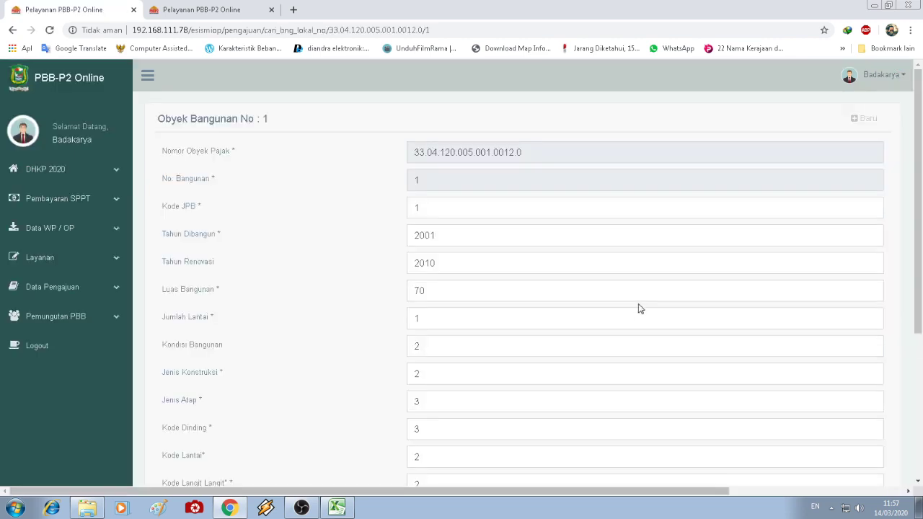
pyautogui.scroll(-4, 638, 308)
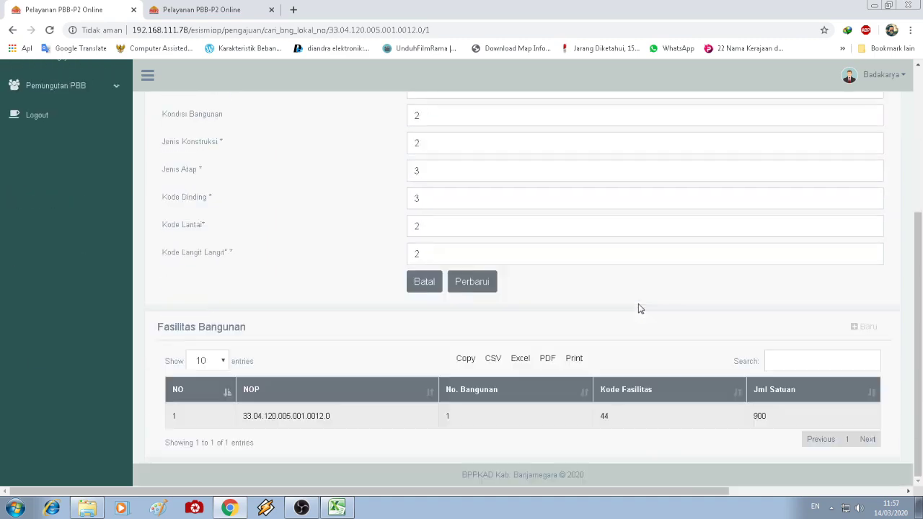
pyautogui.scroll(3, 638, 307)
# - Review submission 2's empty LSPOP building form and return to the submissions list
pyautogui.click(10, 30)
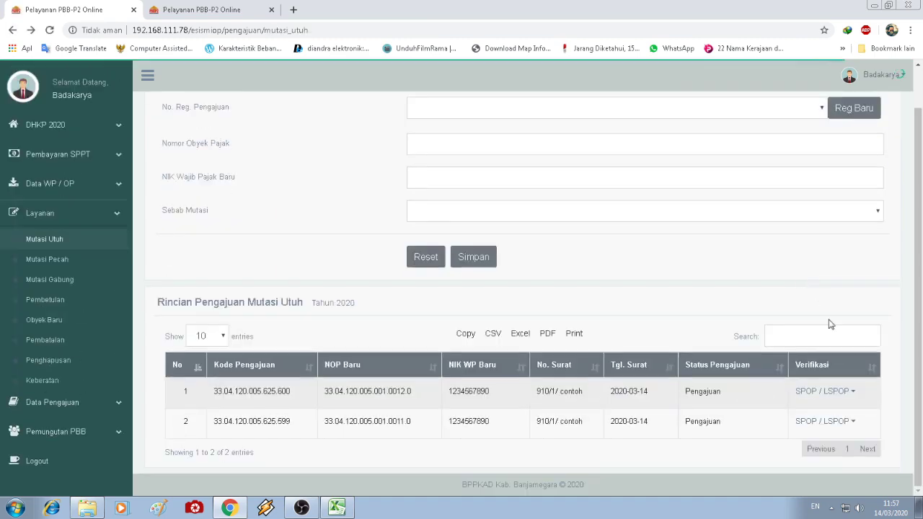
pyautogui.click(841, 422)
pyautogui.click(836, 463)
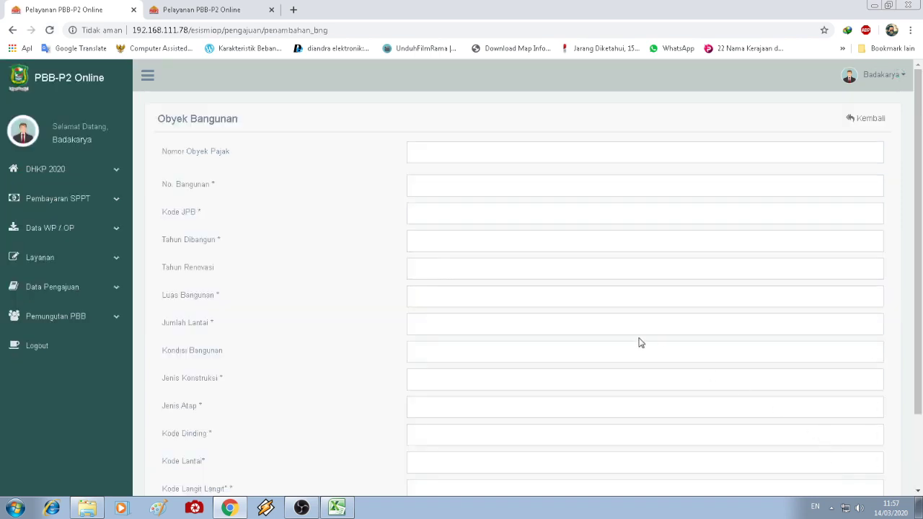
pyautogui.scroll(-1, 639, 341)
pyautogui.scroll(1, 757, 231)
pyautogui.click(871, 119)
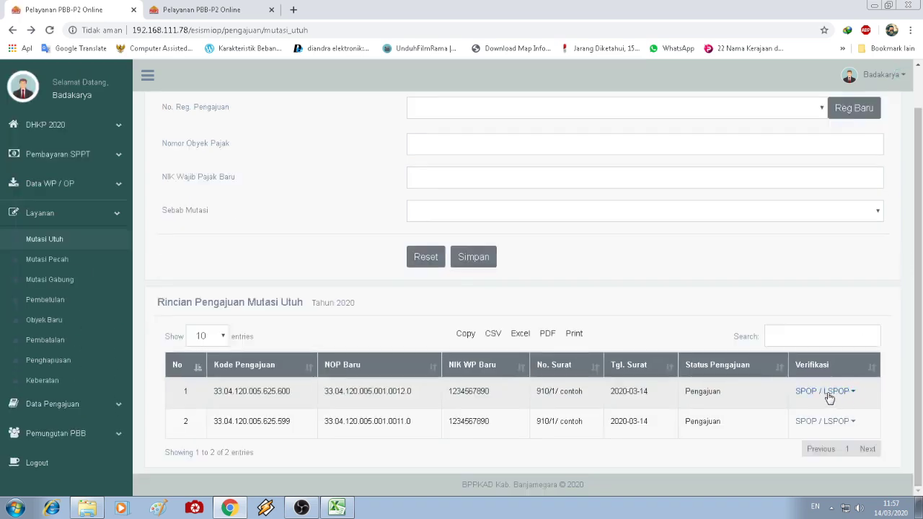
pyautogui.click(852, 424)
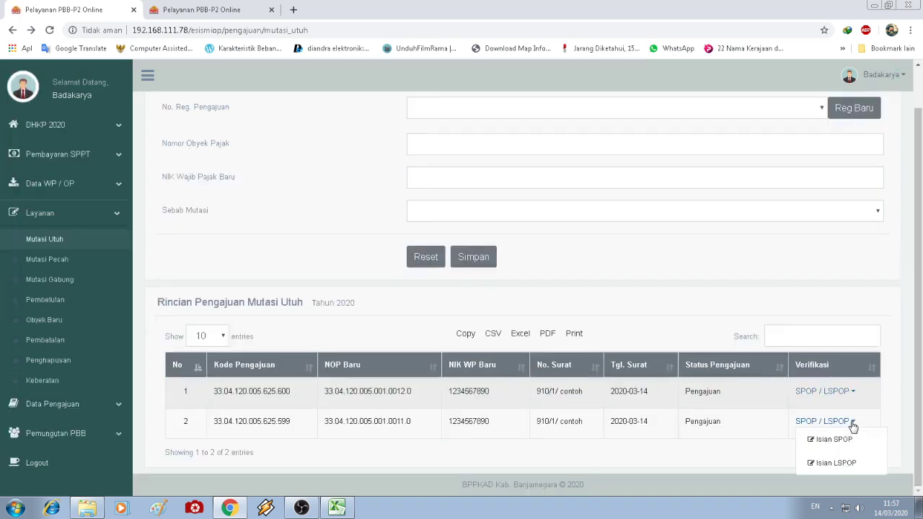
pyautogui.click(836, 463)
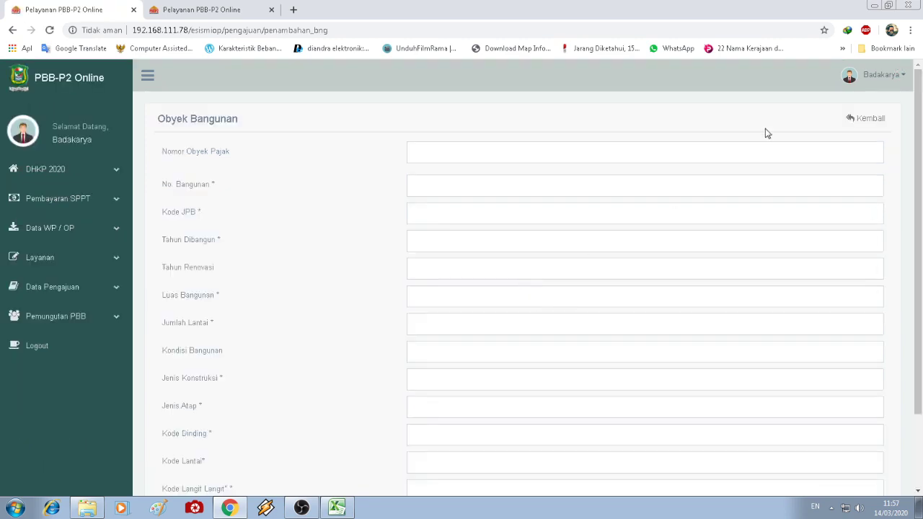
pyautogui.click(869, 118)
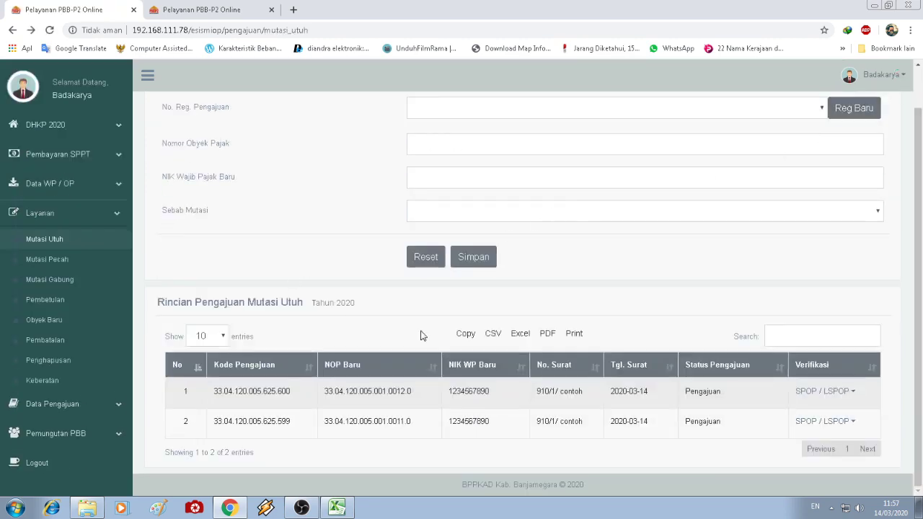
pyautogui.click(832, 391)
# - Review submission 1's SPOP data, then open its LSPOP form showing building no. 1
pyautogui.click(828, 408)
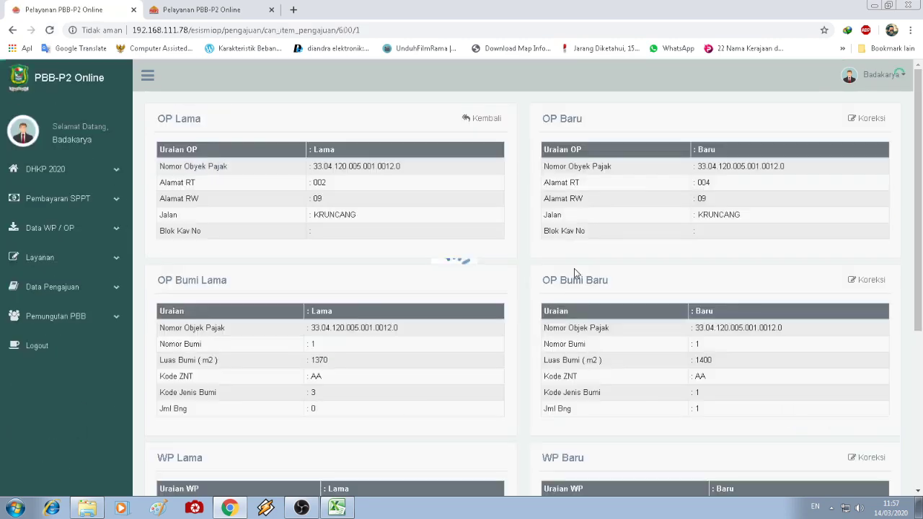
pyautogui.scroll(-4, 618, 355)
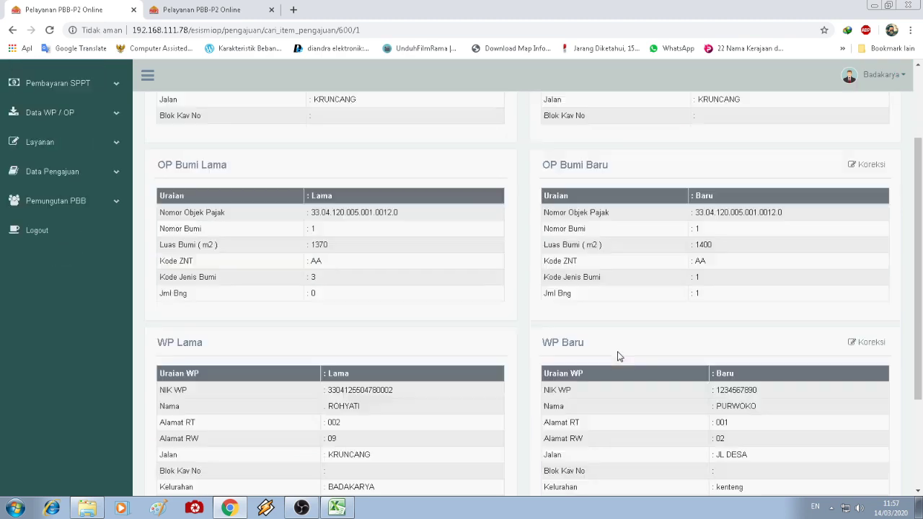
pyautogui.scroll(4, 618, 355)
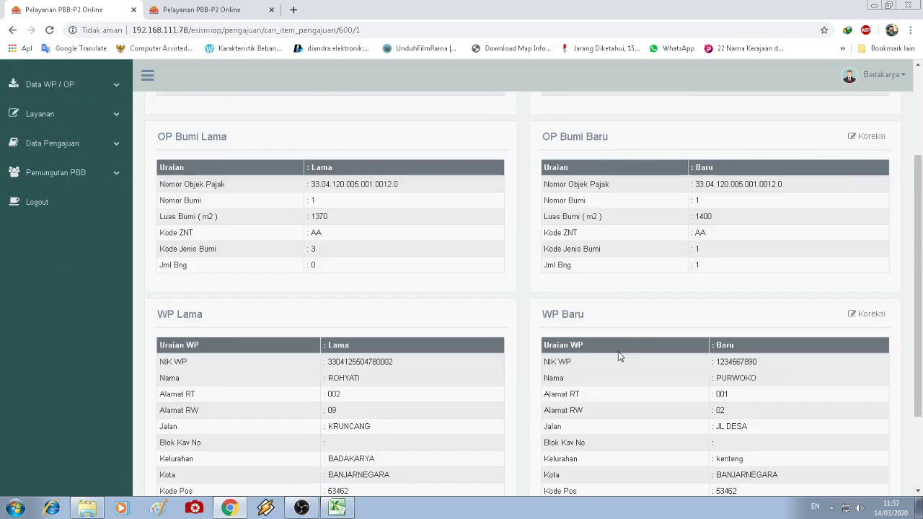
pyautogui.click(12, 30)
pyautogui.click(828, 392)
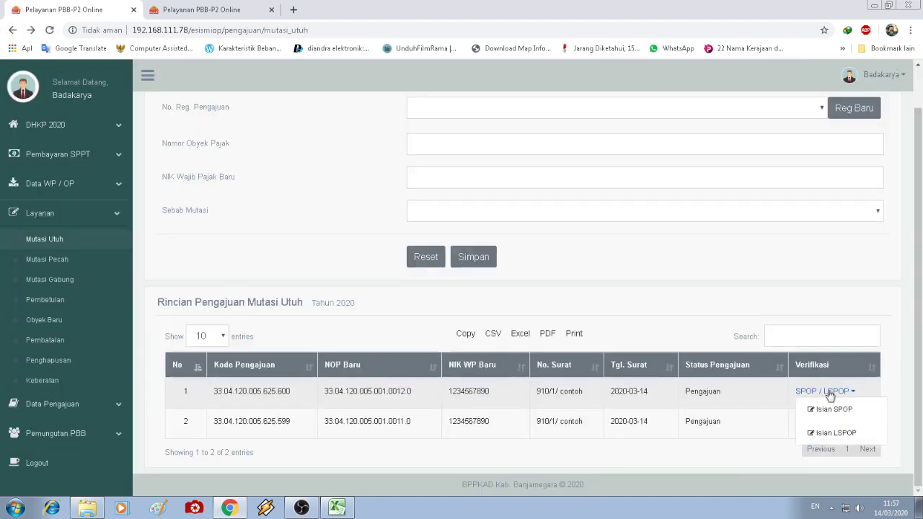
pyautogui.click(830, 432)
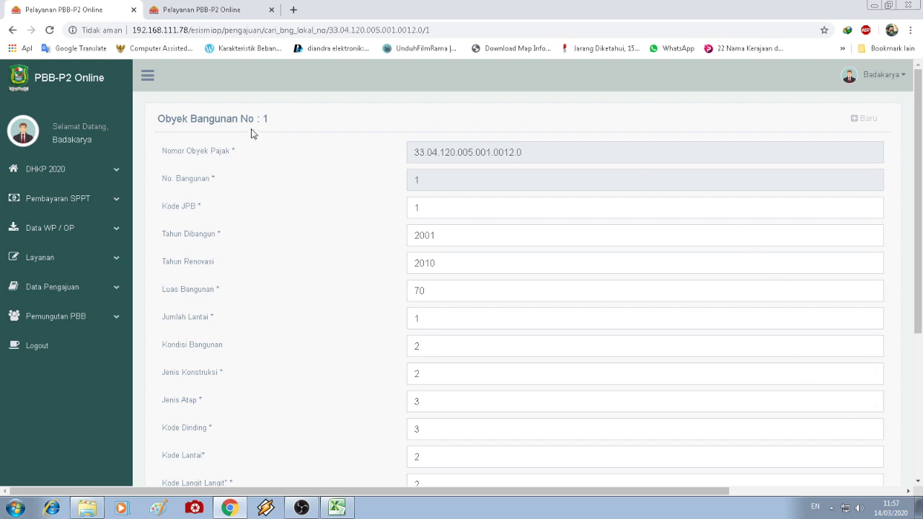
pyautogui.scroll(-3, 301, 181)
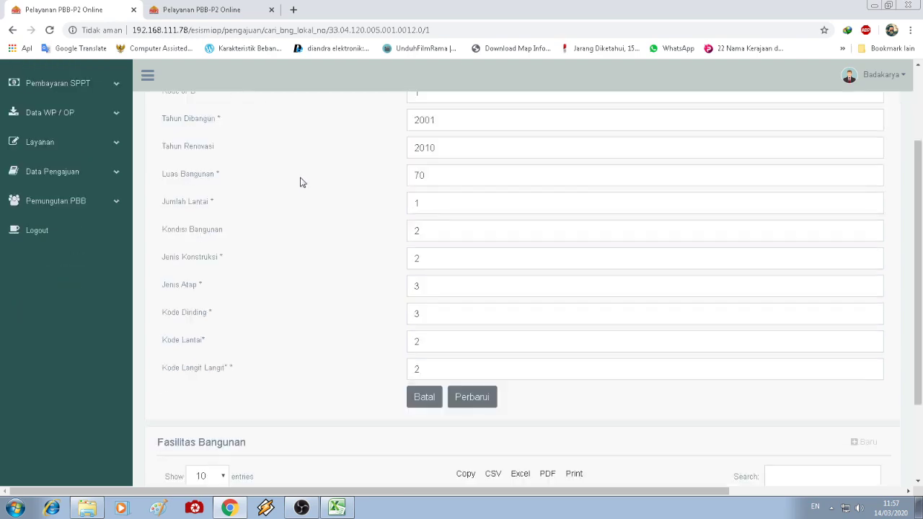
pyautogui.scroll(3, 301, 182)
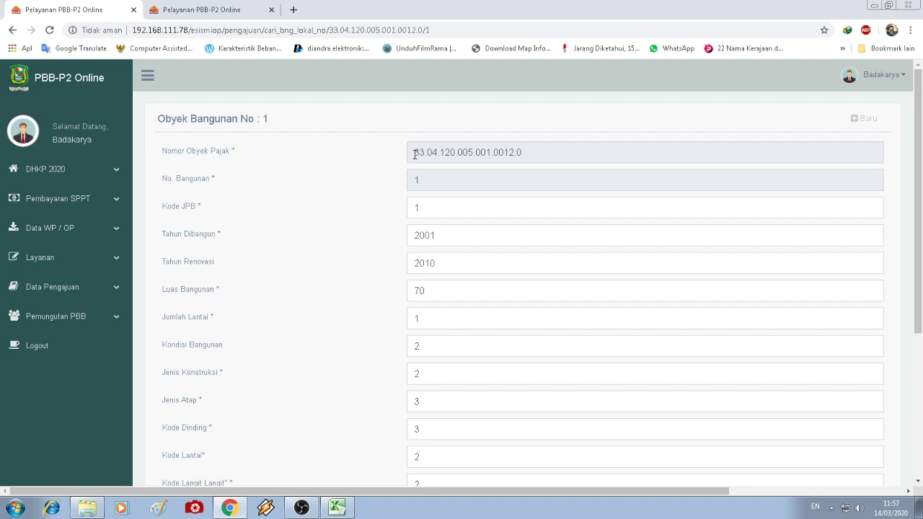
pyautogui.moveTo(414, 154); pyautogui.dragTo(521, 165)
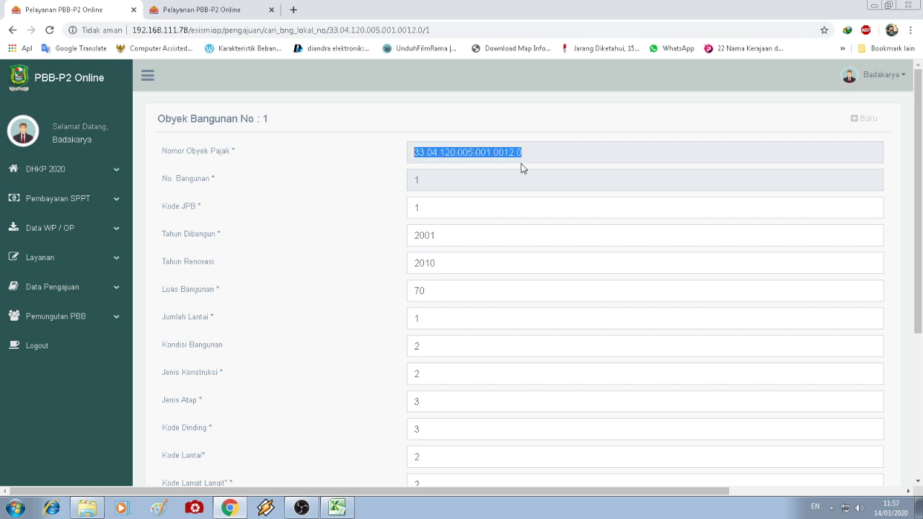
pyautogui.click(449, 184)
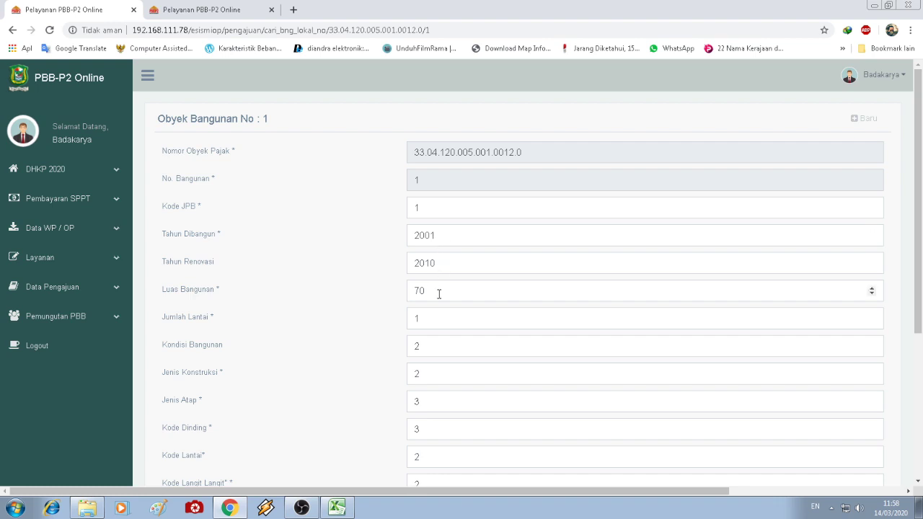
pyautogui.scroll(-1, 438, 294)
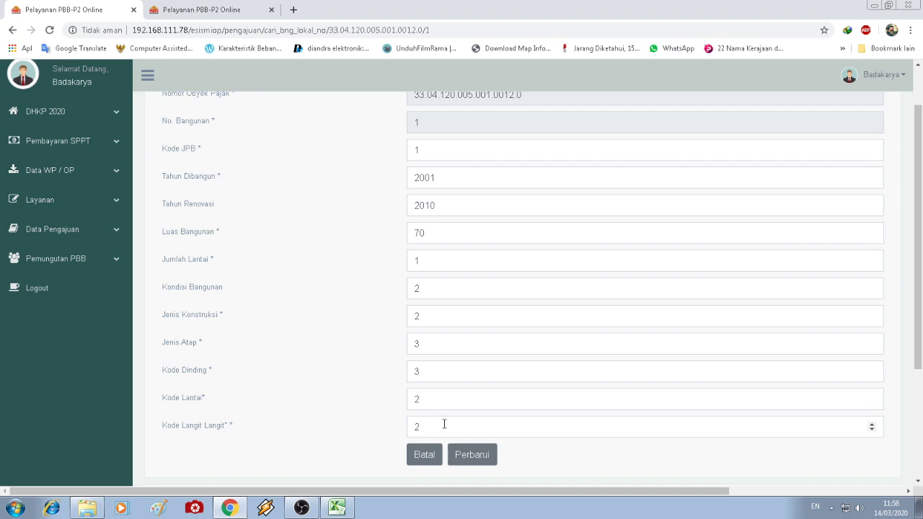
pyautogui.scroll(-3, 450, 426)
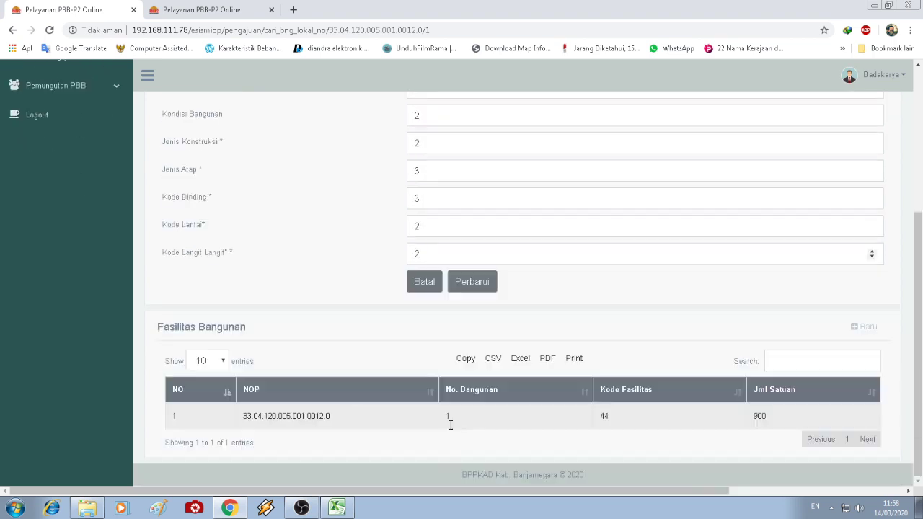
pyautogui.scroll(1, 449, 425)
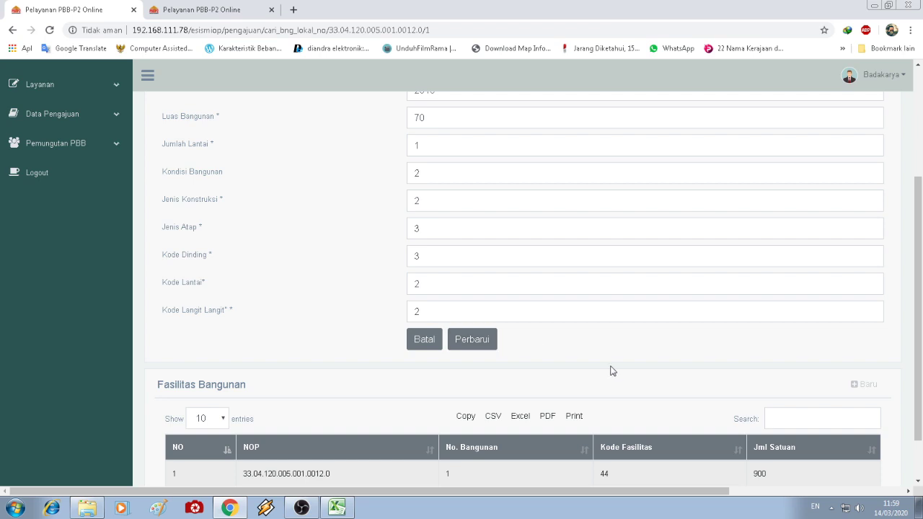
pyautogui.scroll(-1, 618, 371)
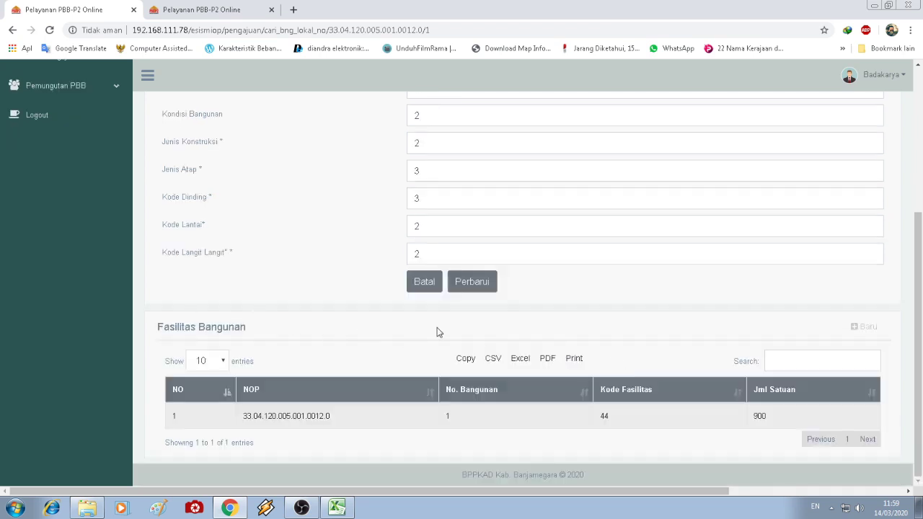
pyautogui.click(872, 326)
pyautogui.click(427, 153)
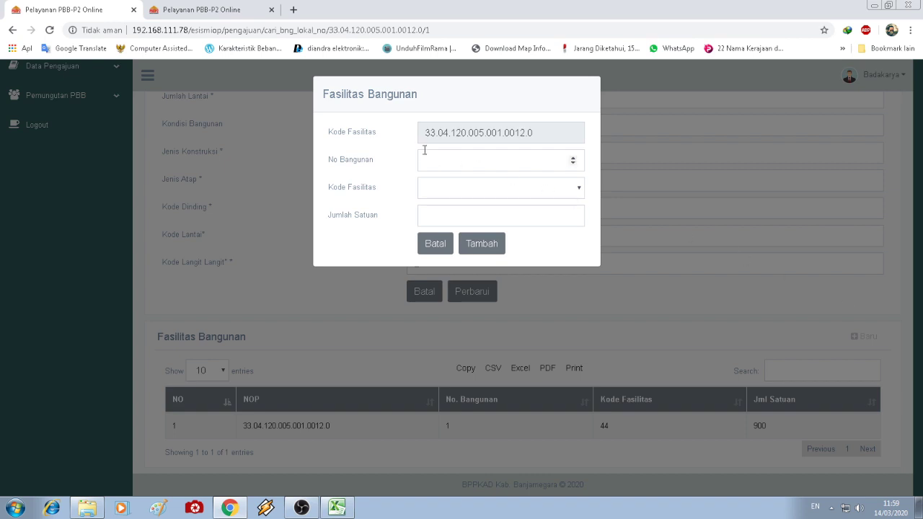
pyautogui.write('1')
pyautogui.click(470, 192)
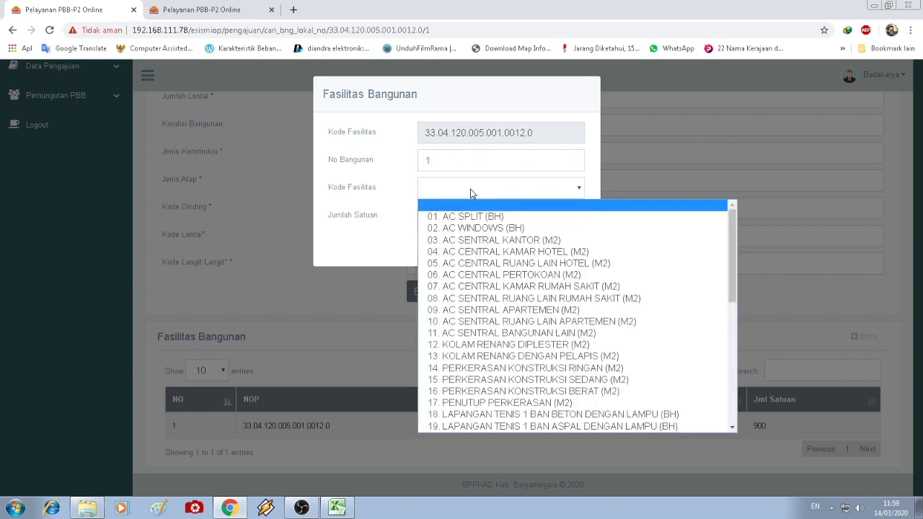
pyautogui.scroll(-5, 504, 323)
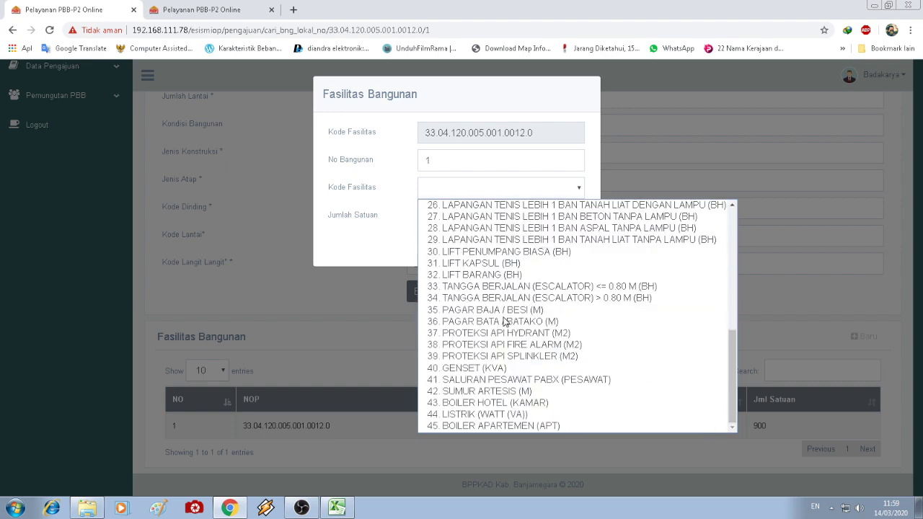
pyautogui.click(503, 417)
pyautogui.click(487, 208)
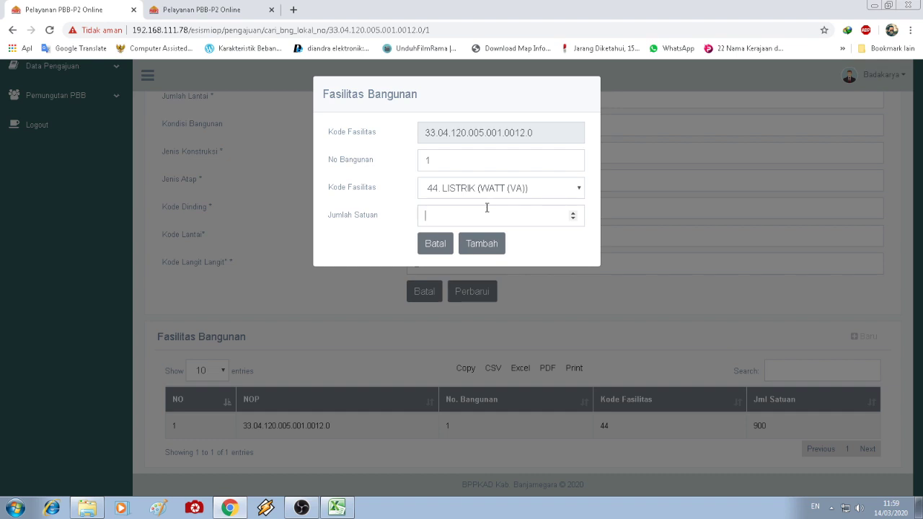
pyautogui.write('900')
pyautogui.press('BackSpace')
pyautogui.press('BackSpace')
pyautogui.press('BackSpace')
pyautogui.write('450')
pyautogui.moveTo(509, 214); pyautogui.dragTo(222, 206)
pyautogui.press('BackSpace')
pyautogui.write('0')
pyautogui.click(433, 243)
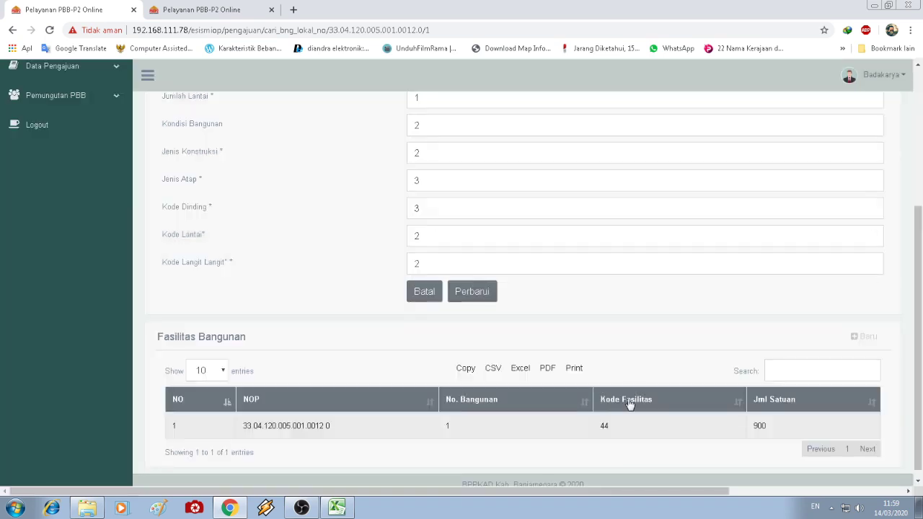
pyautogui.scroll(3, 713, 422)
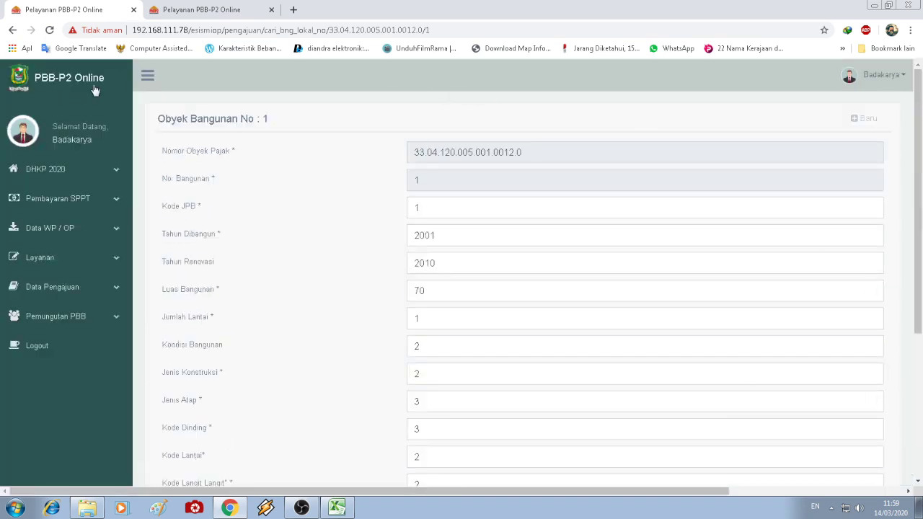
# - Return to the Mutasi Utuh page and open the Mutasi Pecah form from Layanan
pyautogui.click(13, 32)
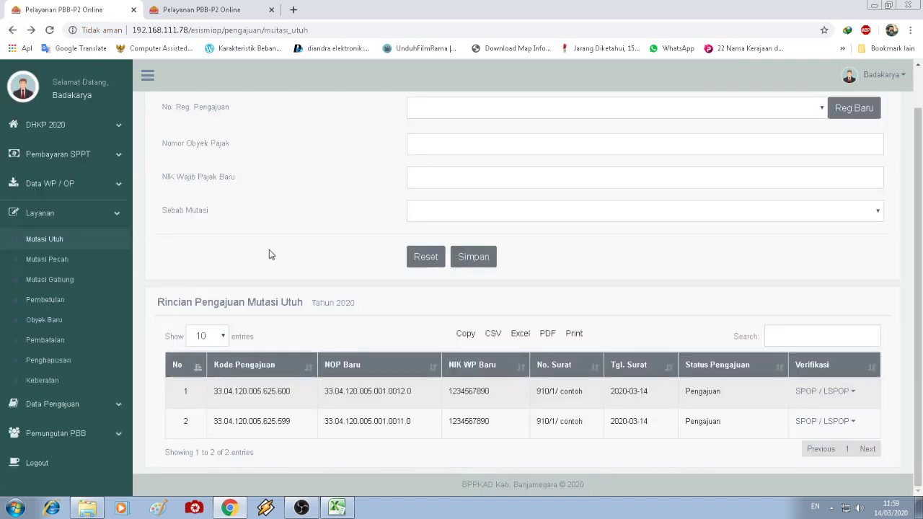
pyautogui.scroll(1, 810, 349)
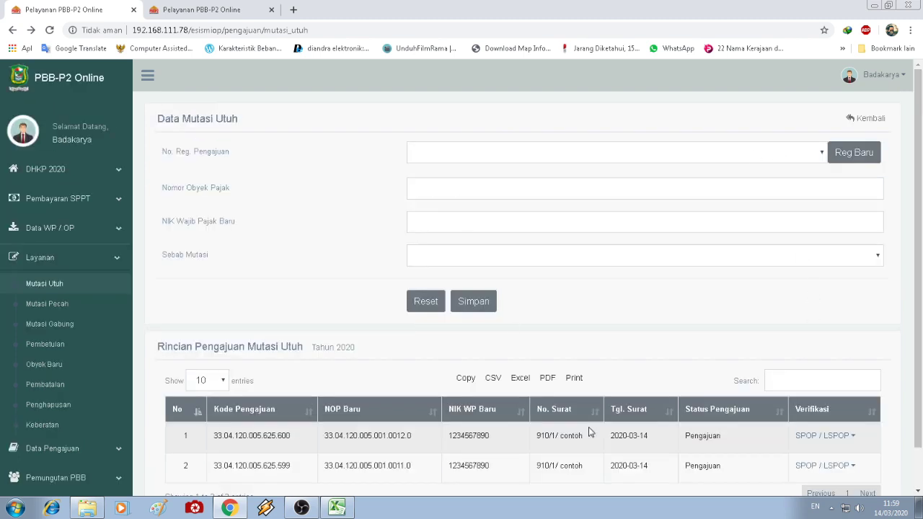
pyautogui.scroll(-1, 591, 432)
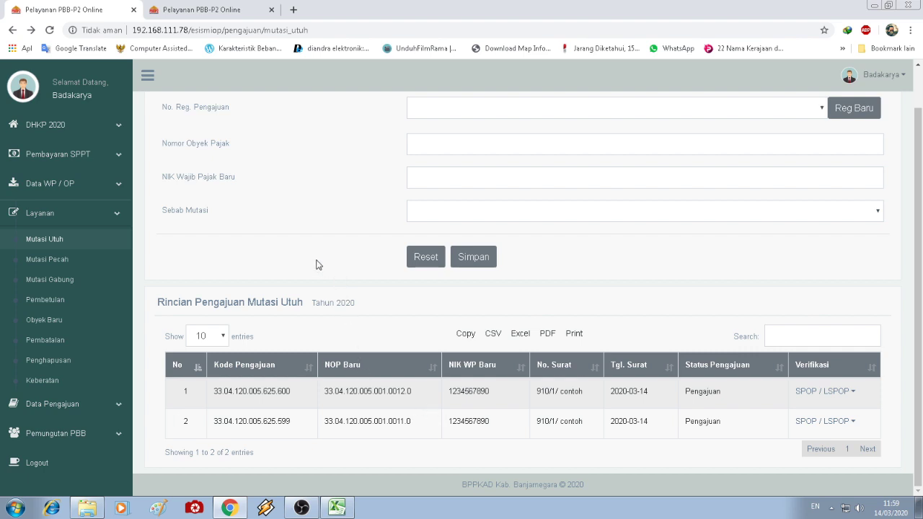
pyautogui.click(50, 260)
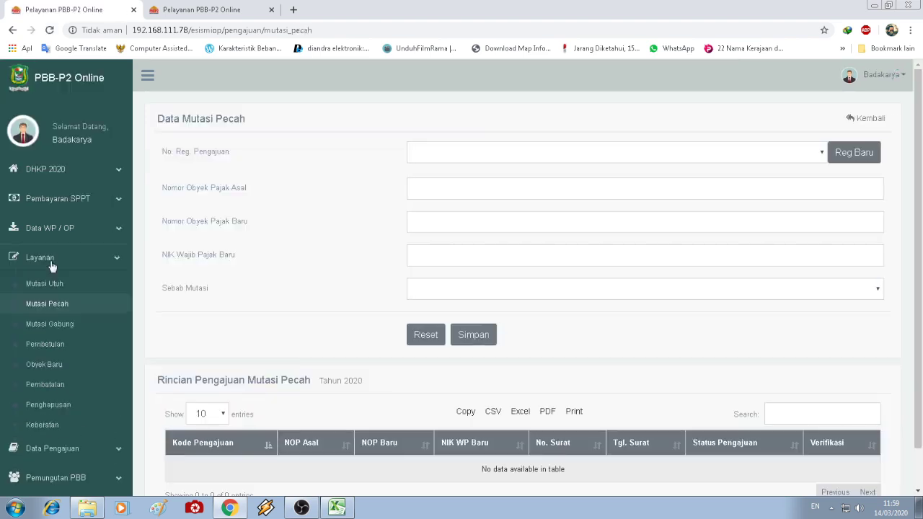
# - Reload the Mutasi Pecah form and select registration number 33.04.120.005.626
pyautogui.click(52, 265)
pyautogui.click(51, 261)
pyautogui.click(46, 303)
pyautogui.click(615, 155)
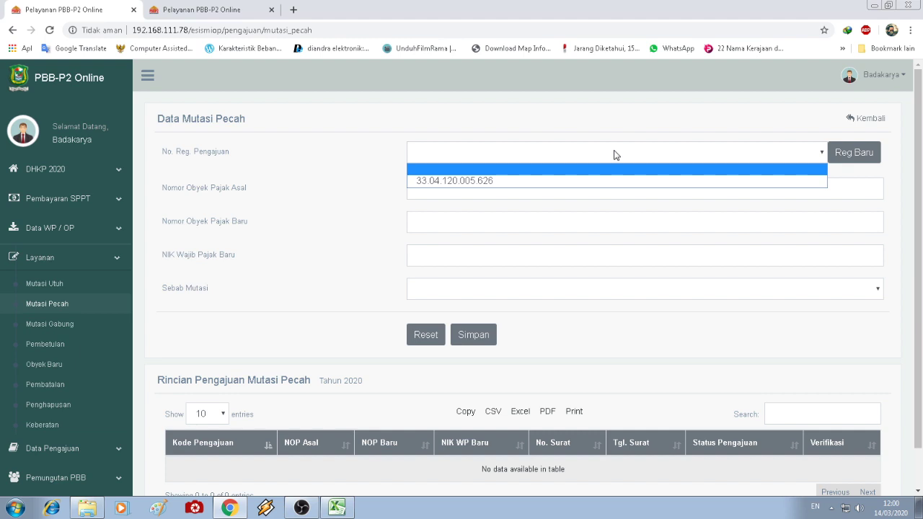
pyautogui.click(585, 182)
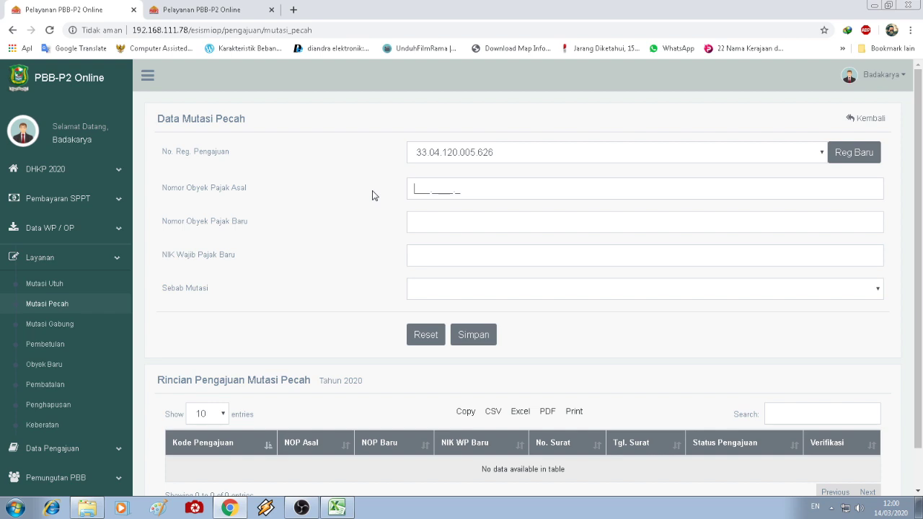
# - Enter 001.0012.0 as both the original and the new tax object number
pyautogui.write('00')
pyautogui.write('12.0')
pyautogui.click(418, 222)
pyautogui.moveTo(416, 189); pyautogui.dragTo(463, 190)
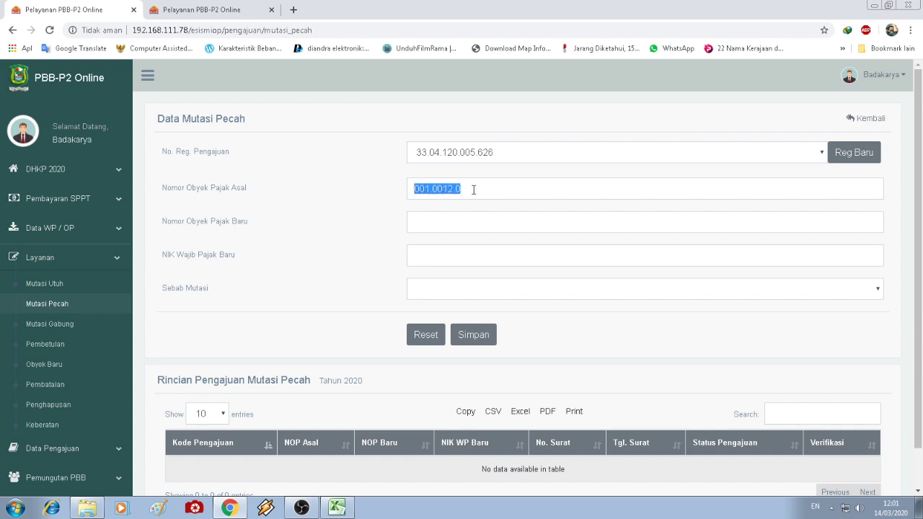
pyautogui.click(473, 189)
pyautogui.moveTo(457, 190); pyautogui.dragTo(406, 208)
pyautogui.click(416, 225)
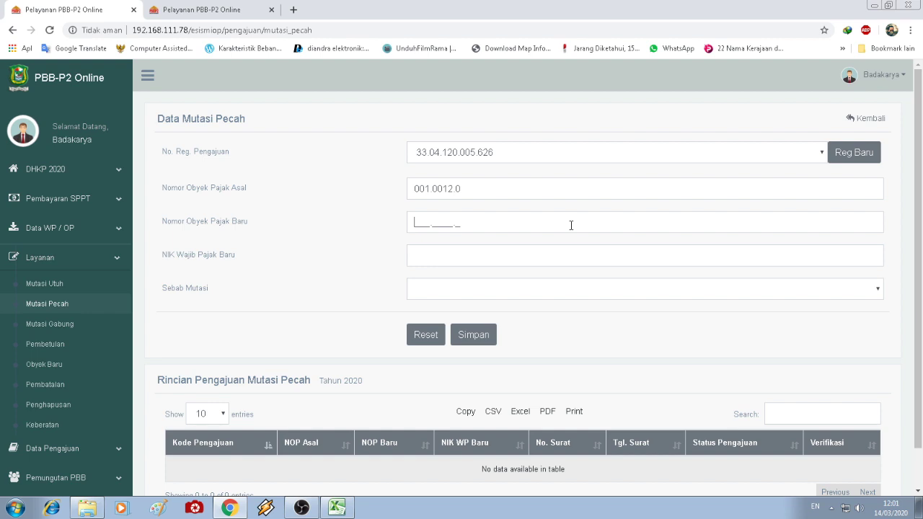
pyautogui.click(470, 185)
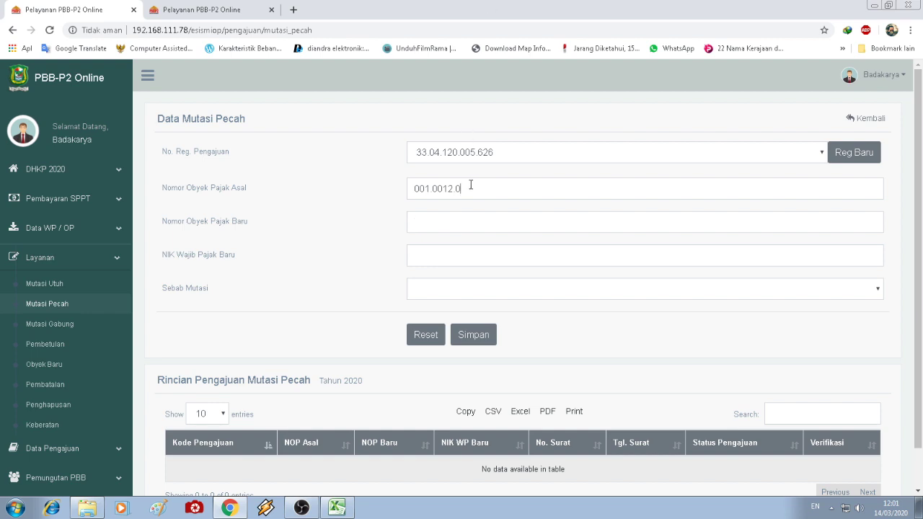
pyautogui.click(418, 223)
pyautogui.write('001.00')
pyautogui.write('12.0')
# - Enter the taxpayer's NIK, choose cause 05 Waris and save the split request
pyautogui.write('1234')
pyautogui.write('56789')
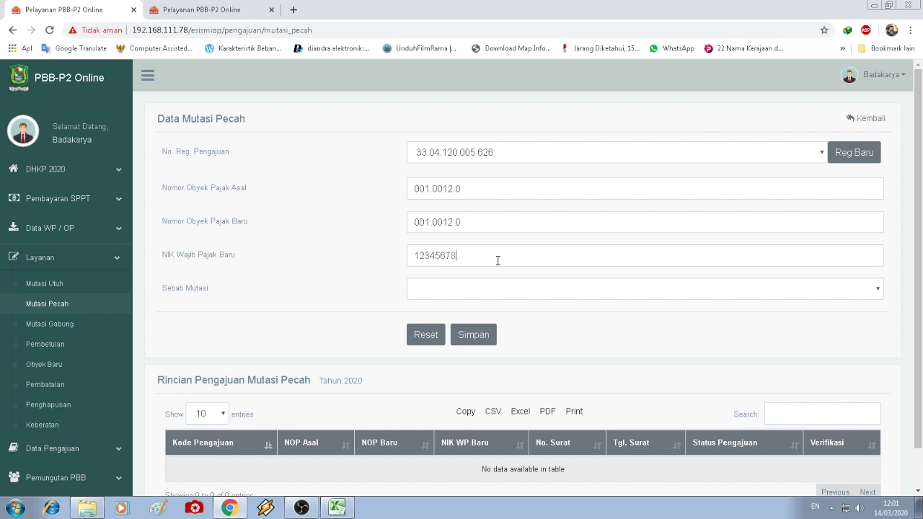
pyautogui.write('0')
pyautogui.click(505, 291)
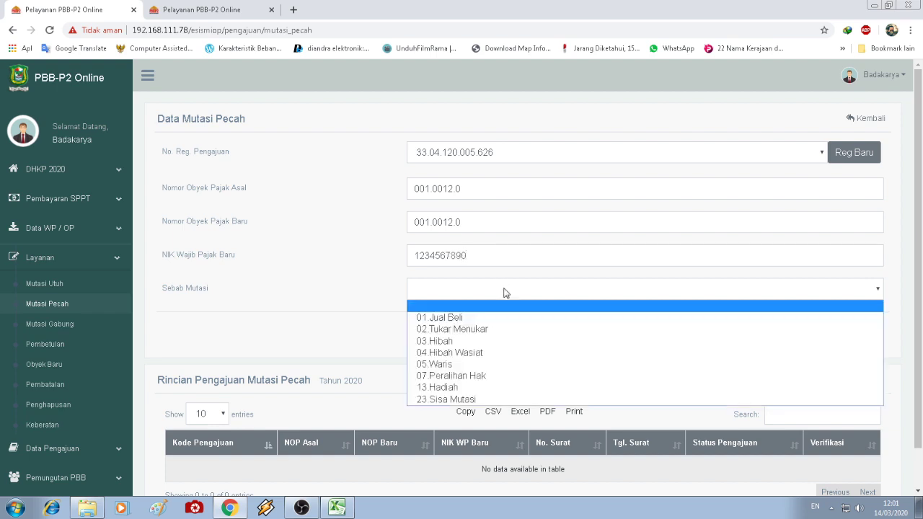
pyautogui.click(519, 364)
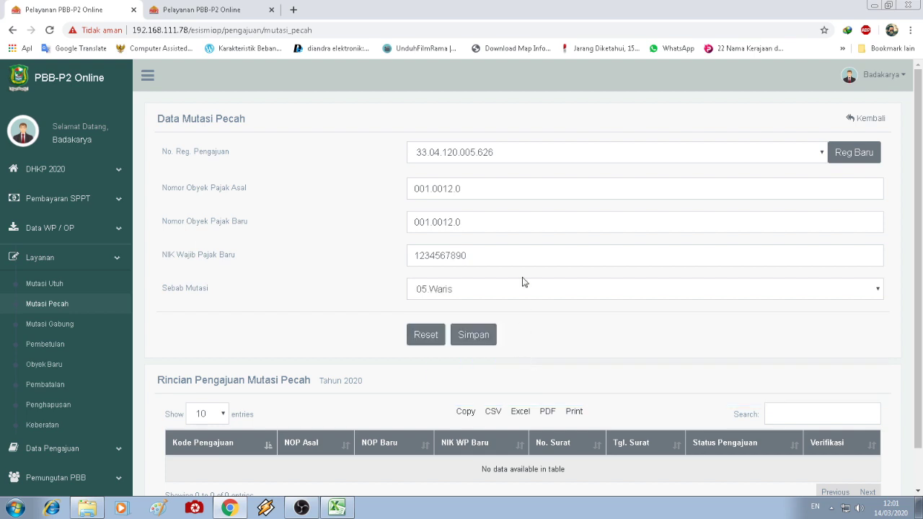
pyautogui.click(481, 339)
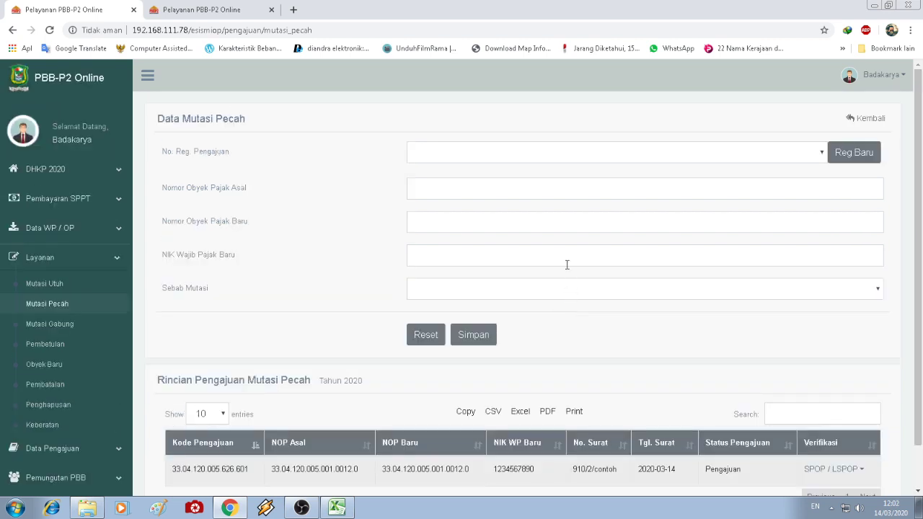
pyautogui.click(542, 150)
# - Select registration 33.04.120.005.626 and enter original object number 001.0012.0
pyautogui.click(529, 181)
pyautogui.click(497, 184)
pyautogui.write('001')
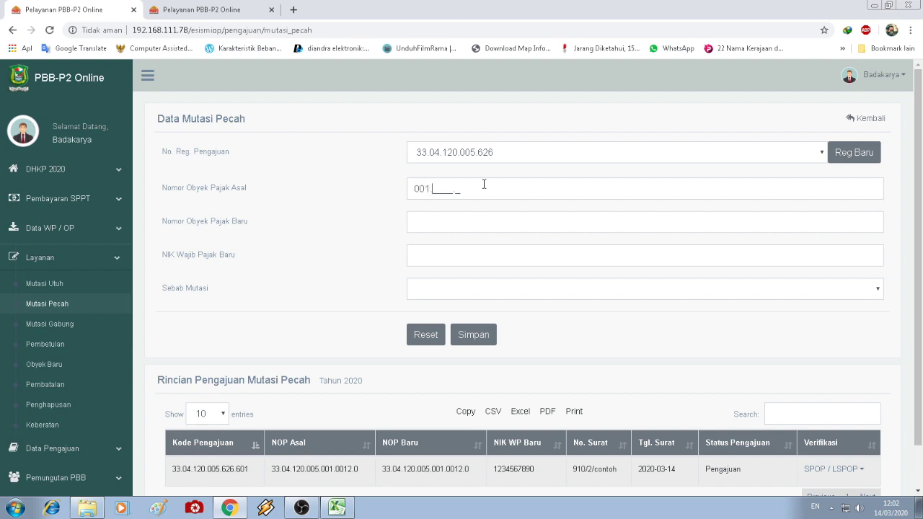
pyautogui.moveTo(469, 469); pyautogui.dragTo(430, 470)
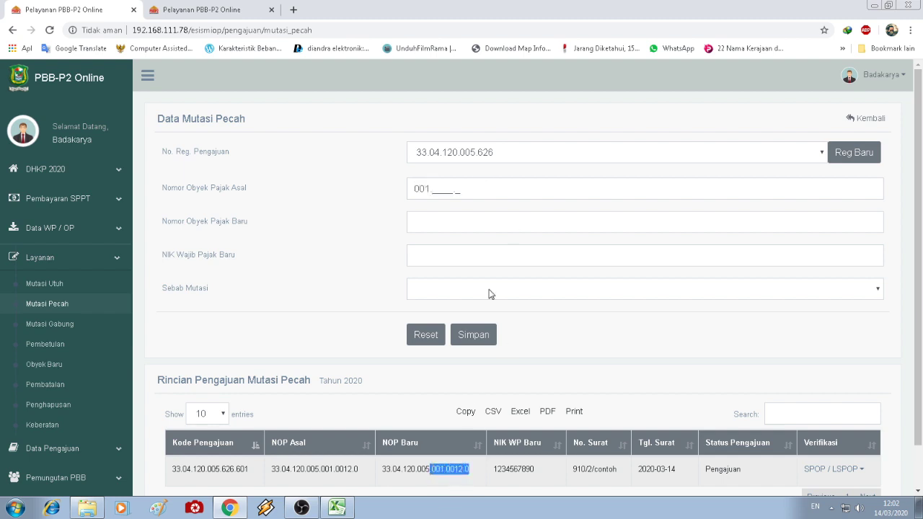
pyautogui.click(438, 187)
pyautogui.write('00120')
pyautogui.click(438, 216)
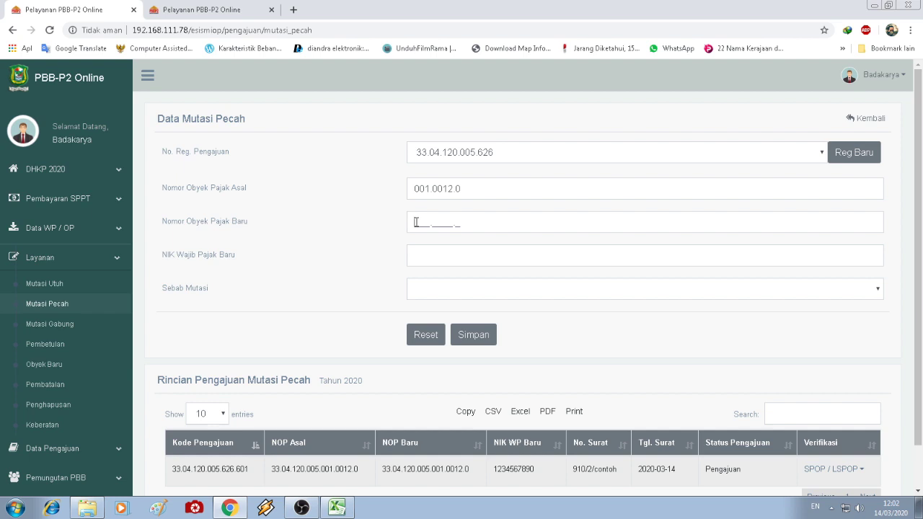
# - Enter 001.0000.1 as the new object number and switch to the dashboard tab
pyautogui.write('001.0000')
pyautogui.write('1')
pyautogui.press('BackSpace')
pyautogui.write('3')
pyautogui.press('BackSpace')
pyautogui.write('1')
pyautogui.click(444, 256)
pyautogui.click(205, 10)
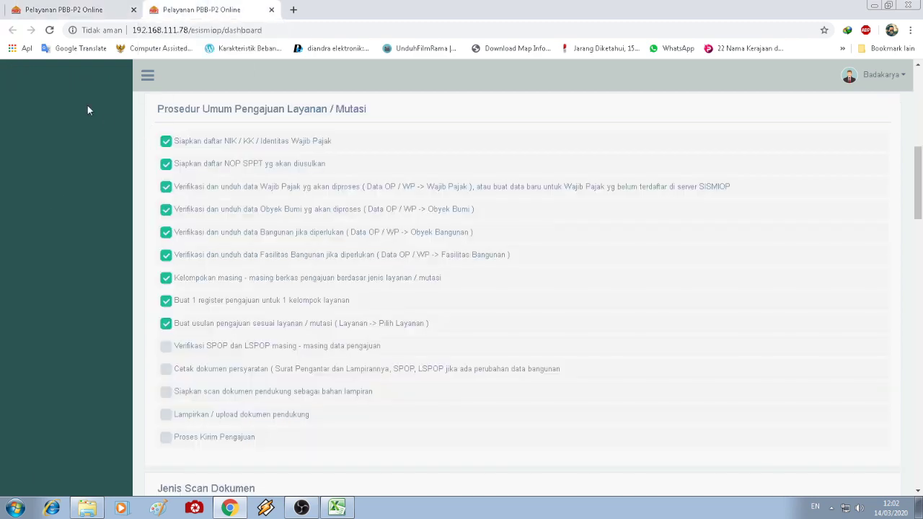
# - Open the Data WP / OP Wajib Pajak list in a new tab
pyautogui.scroll(10, 87, 110)
pyautogui.click(56, 173)
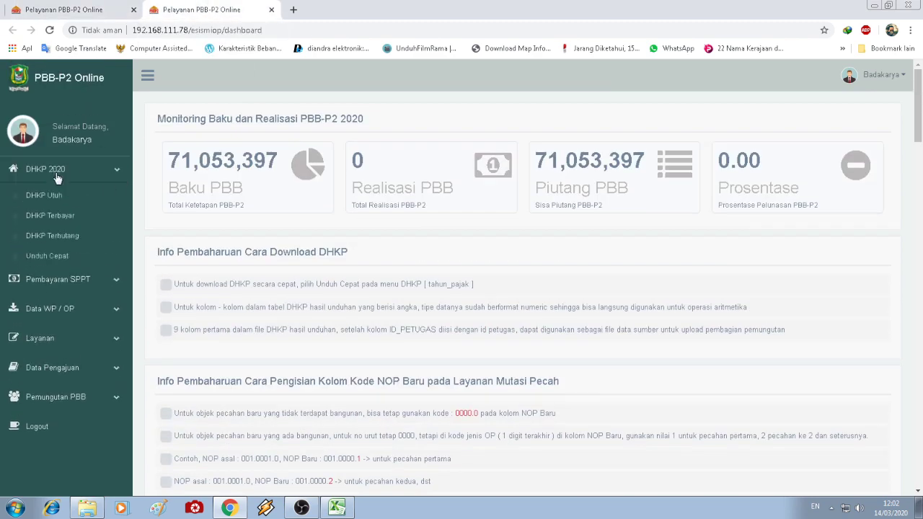
pyautogui.click(62, 309)
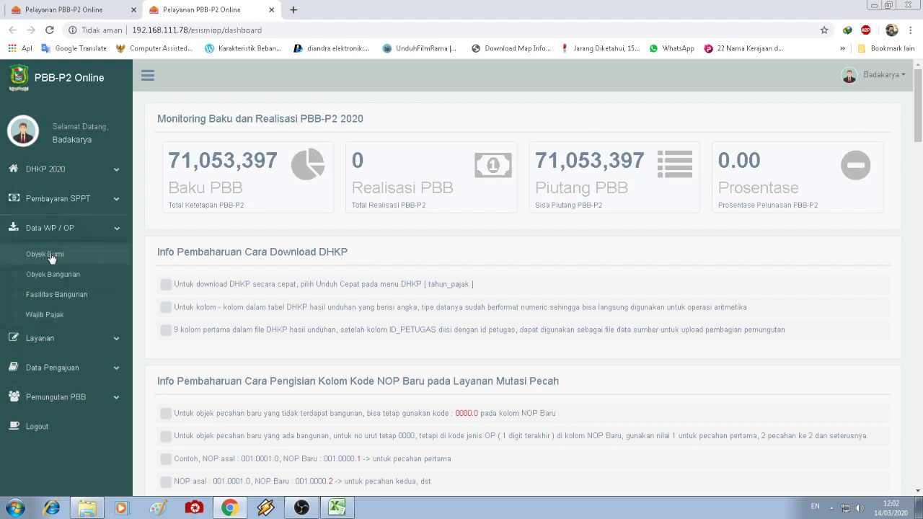
pyautogui.rightClick(49, 258)
pyautogui.click(37, 319)
pyautogui.rightClick(38, 319)
pyautogui.click(57, 326)
pyautogui.click(373, 9)
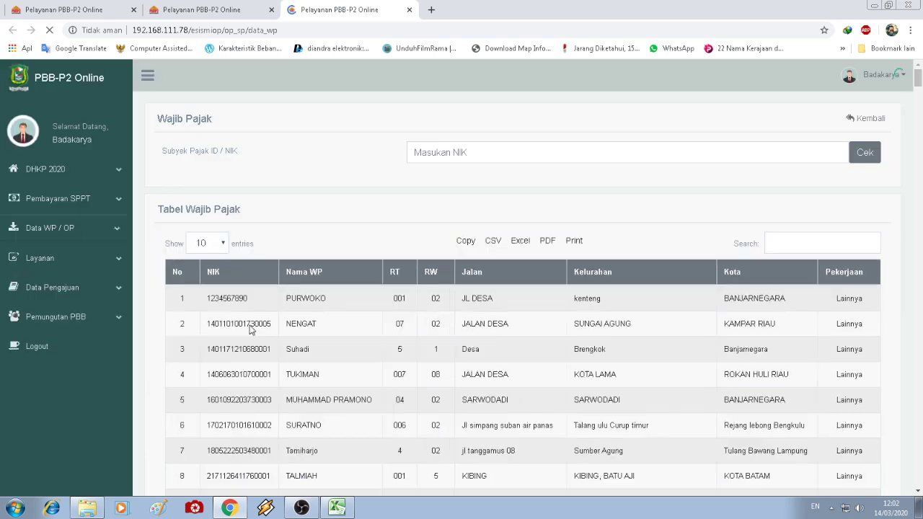
# - Copy the second taxpayer's NIK and paste it into NIK Wajib Pajak Baru
pyautogui.moveTo(277, 331); pyautogui.dragTo(208, 336)
pyautogui.rightClick(225, 323)
pyautogui.click(238, 330)
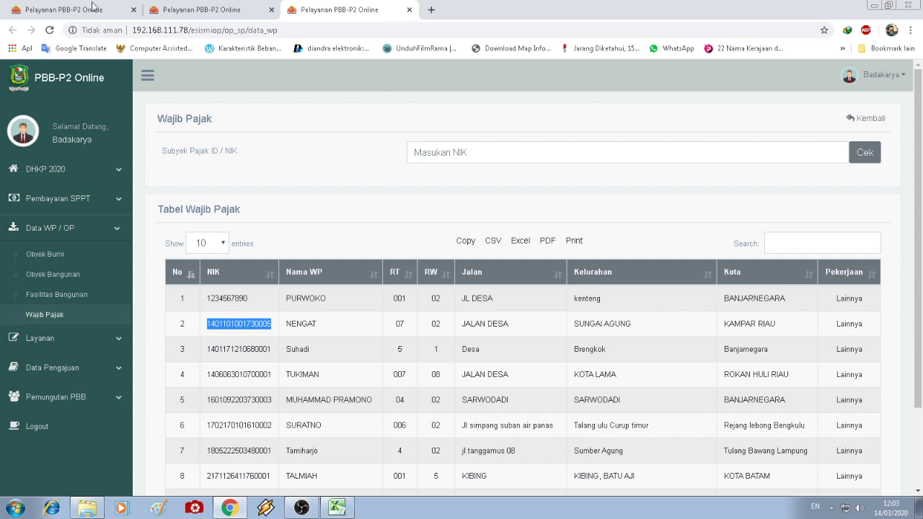
pyautogui.click(92, 6)
pyautogui.rightClick(442, 258)
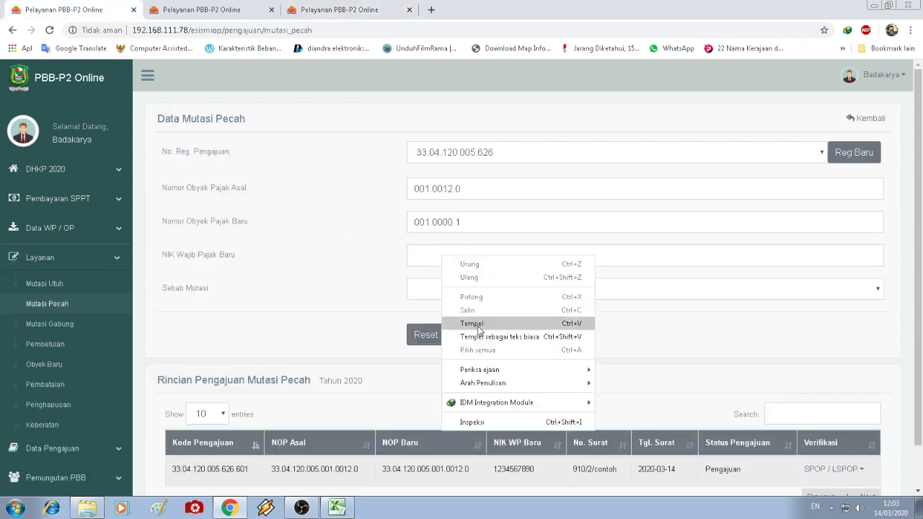
pyautogui.click(472, 323)
# - Set the mutation cause to 05 Waris and save the second split request
pyautogui.click(598, 289)
pyautogui.click(574, 340)
pyautogui.click(545, 290)
pyautogui.click(526, 364)
pyautogui.click(481, 341)
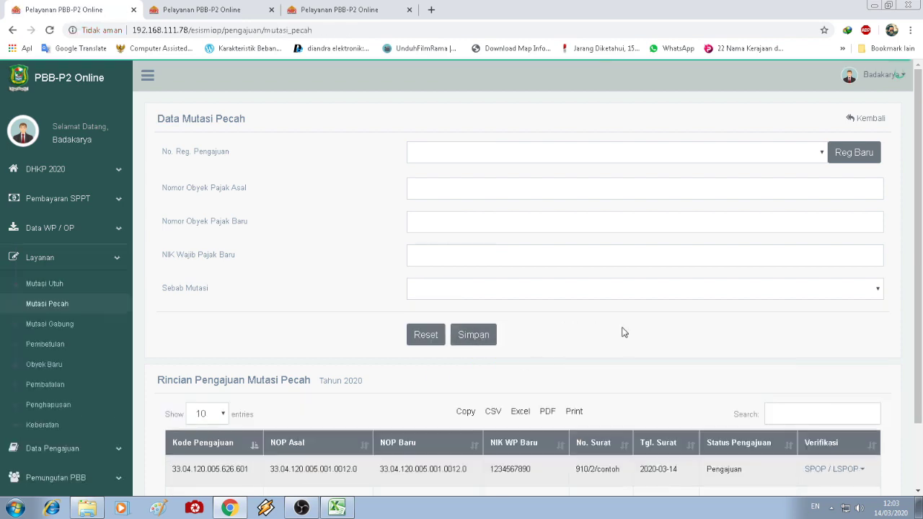
pyautogui.scroll(-1, 625, 332)
# - Reselect registration 33.04.120.005.626, check the new object number, and scroll to the submissions list
pyautogui.scroll(1, 685, 411)
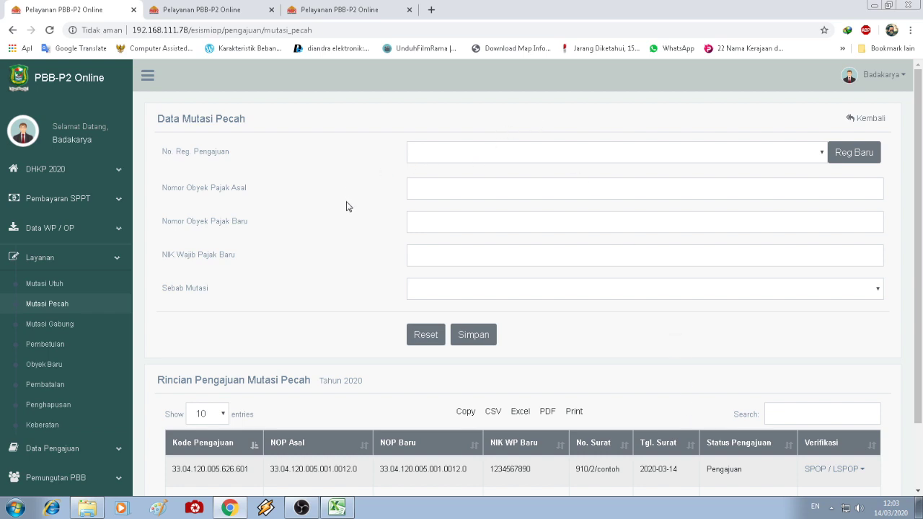
pyautogui.click(446, 155)
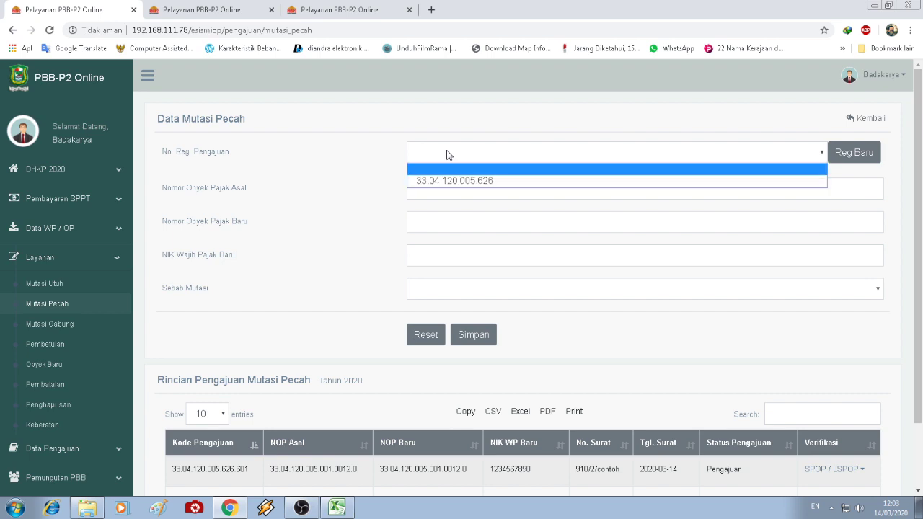
pyautogui.click(449, 182)
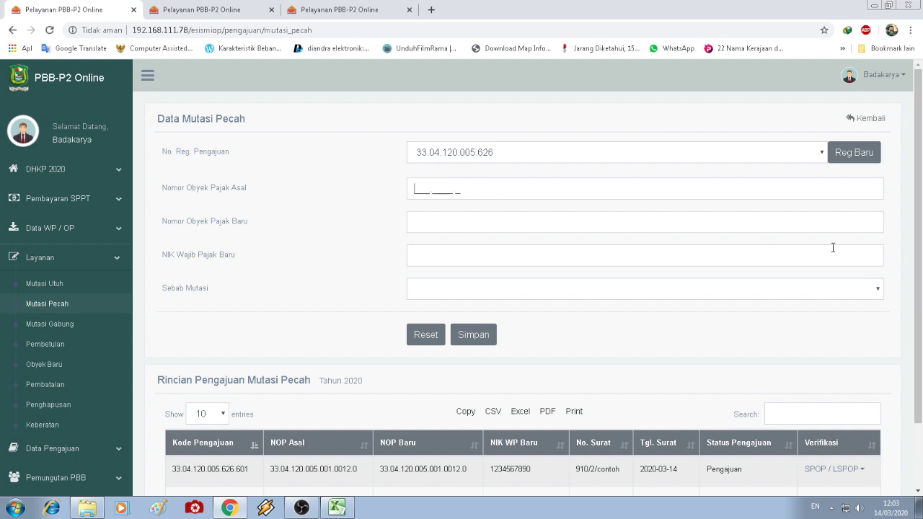
pyautogui.click(417, 225)
pyautogui.moveTo(435, 224); pyautogui.dragTo(458, 223)
pyautogui.click(474, 217)
pyautogui.click(328, 285)
pyautogui.scroll(-2, 328, 285)
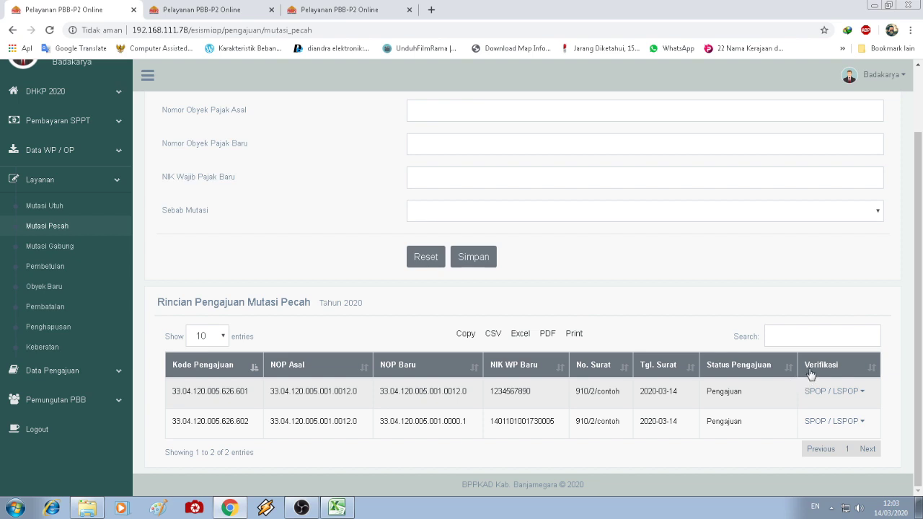
# - Open Isian SPOP for the first request and compare its old and new land and taxpayer data
pyautogui.click(852, 395)
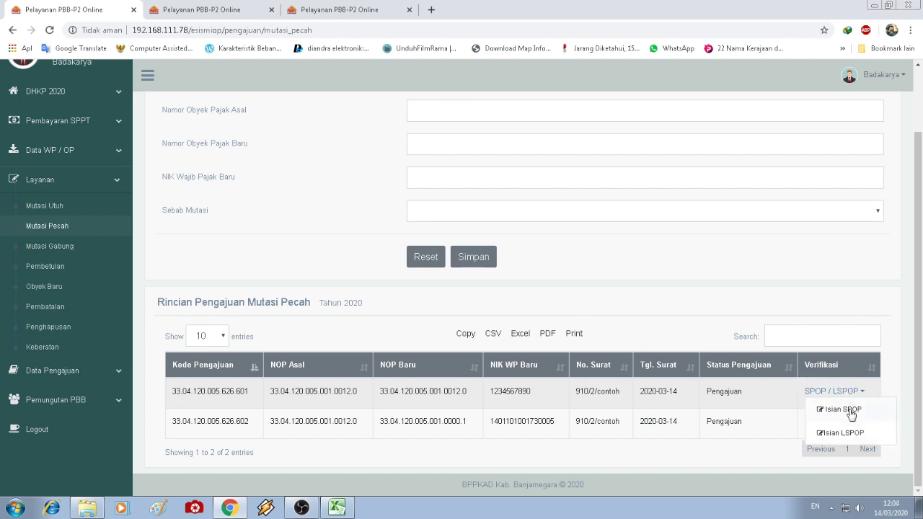
pyautogui.click(843, 410)
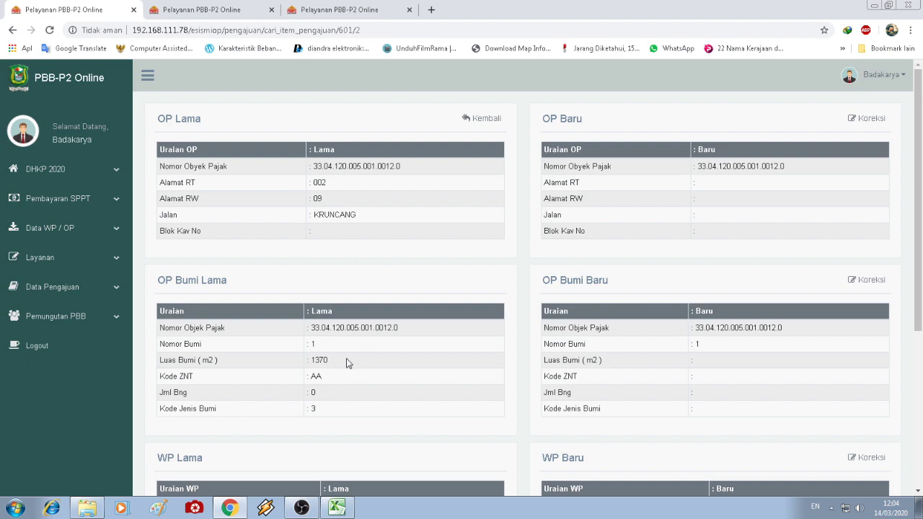
pyautogui.moveTo(328, 360); pyautogui.dragTo(315, 372)
pyautogui.click(354, 234)
pyautogui.scroll(-3, 368, 303)
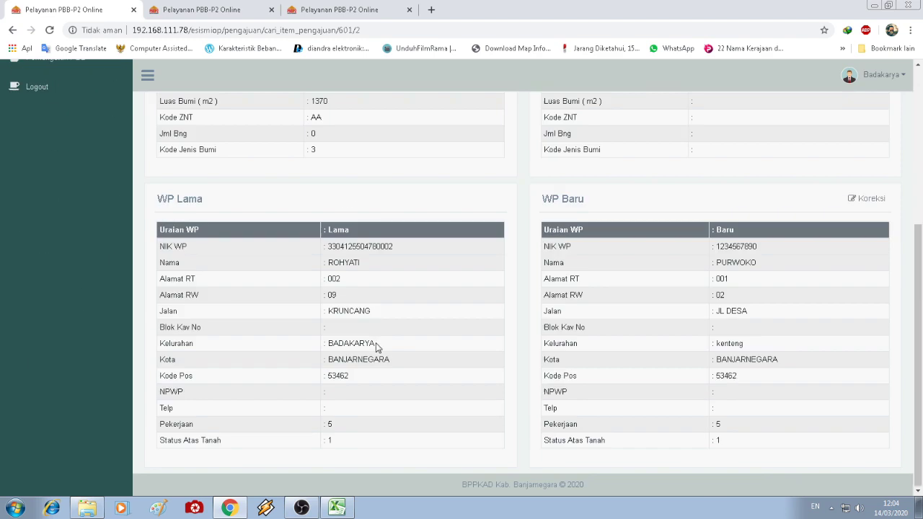
pyautogui.moveTo(339, 271); pyautogui.dragTo(331, 271)
pyautogui.click(625, 308)
pyautogui.scroll(2, 628, 307)
pyautogui.moveTo(717, 378); pyautogui.dragTo(762, 384)
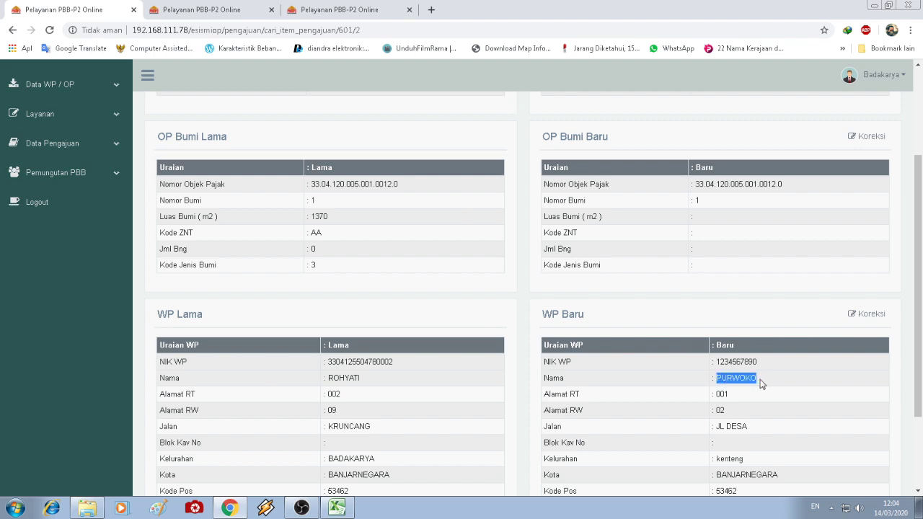
pyautogui.click(634, 315)
pyautogui.scroll(2, 400, 305)
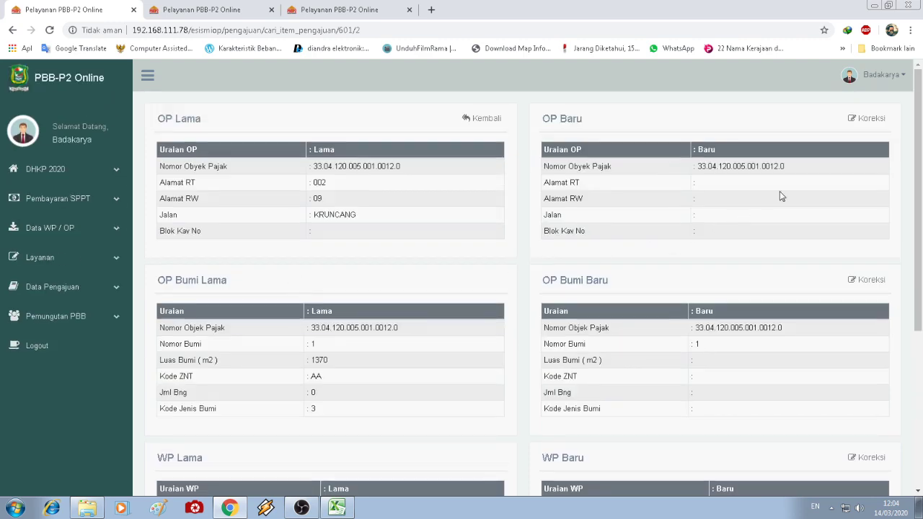
# - Apply the new object's address correction and change its land area from 1370 to 1000
pyautogui.click(862, 119)
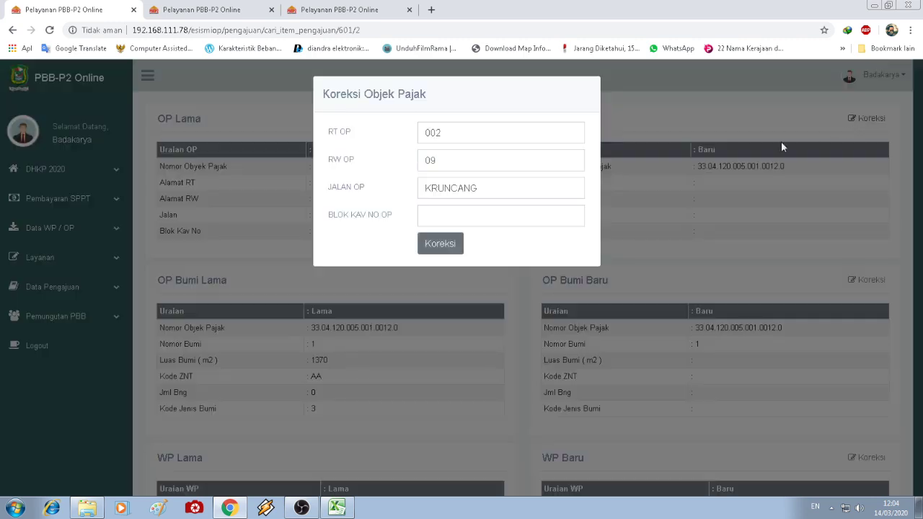
pyautogui.click(442, 245)
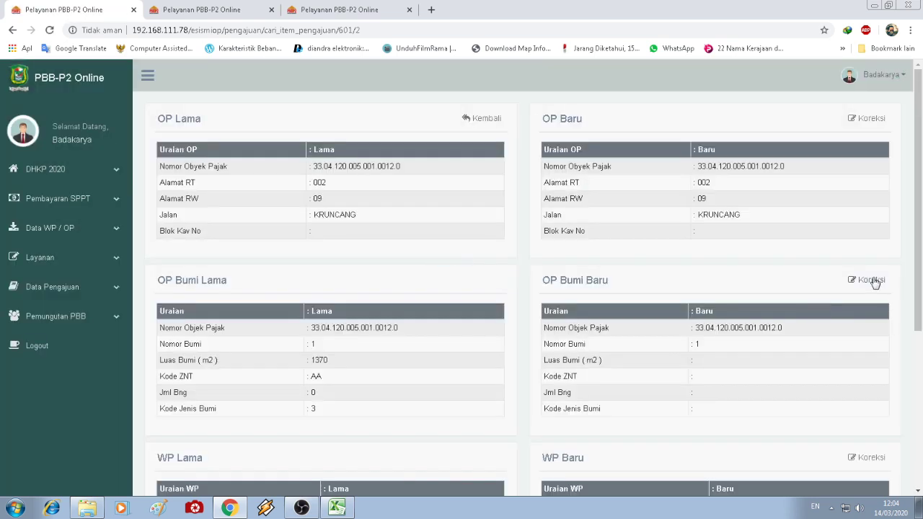
pyautogui.click(872, 280)
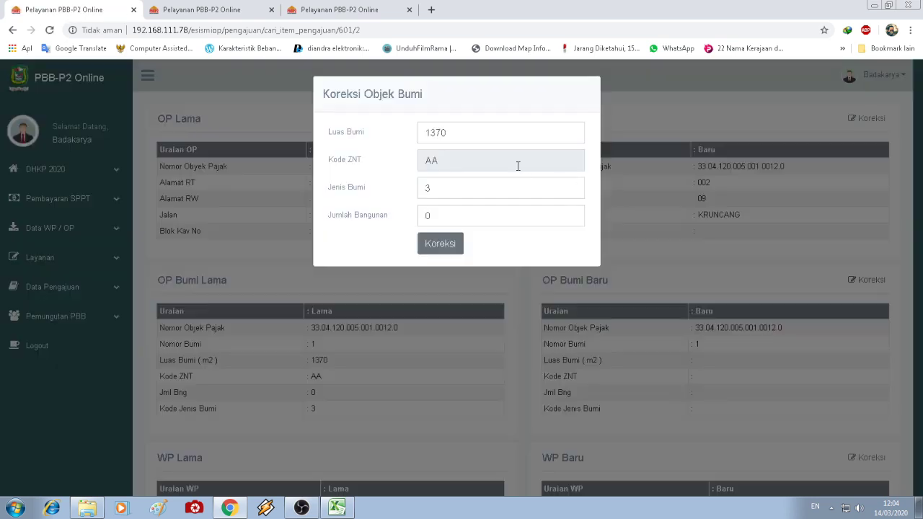
pyautogui.moveTo(466, 132); pyautogui.dragTo(387, 127)
pyautogui.write('1')
pyautogui.click(440, 243)
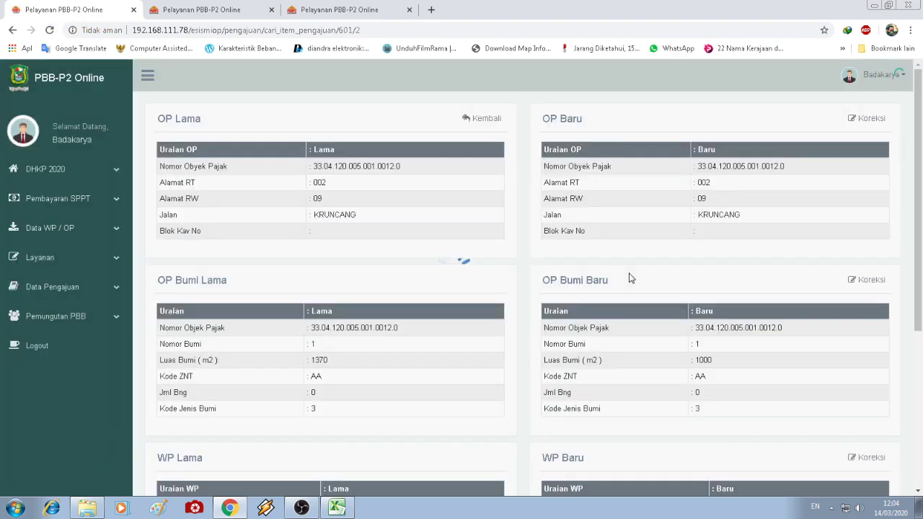
# - Review the corrected land area of 1000 and return to the Mutasi Pecah page
pyautogui.scroll(-4, 628, 278)
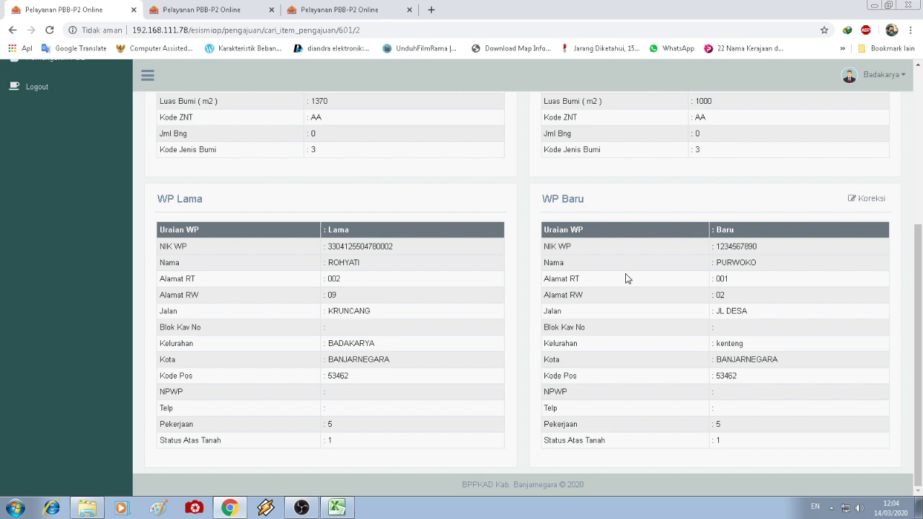
pyautogui.scroll(1, 627, 279)
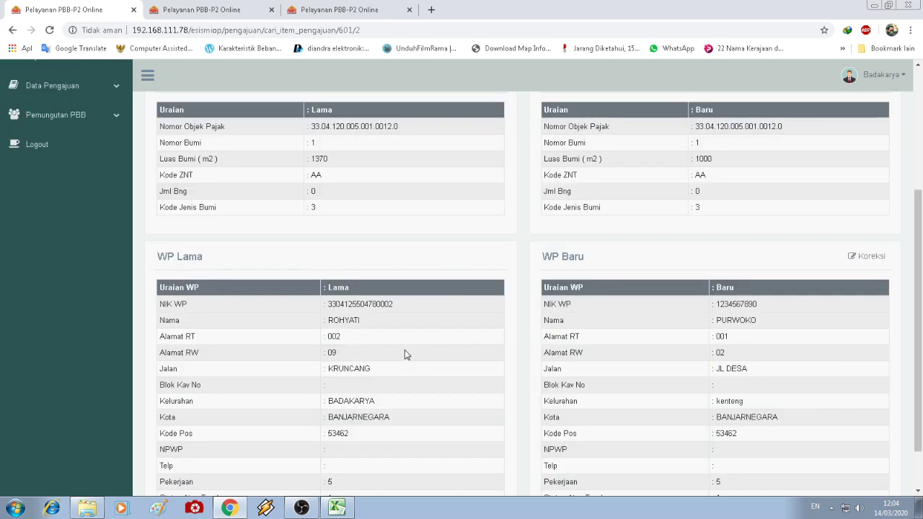
pyautogui.scroll(1, 404, 353)
pyautogui.moveTo(329, 216); pyautogui.dragTo(315, 216)
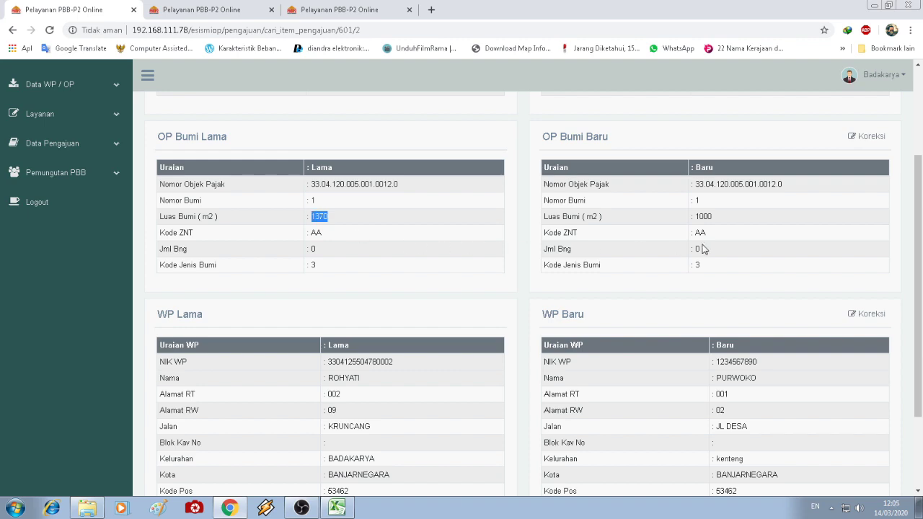
pyautogui.click(772, 352)
pyautogui.scroll(-2, 772, 351)
pyautogui.scroll(2, 754, 274)
pyautogui.doubleClick(710, 217)
pyautogui.scroll(3, 713, 325)
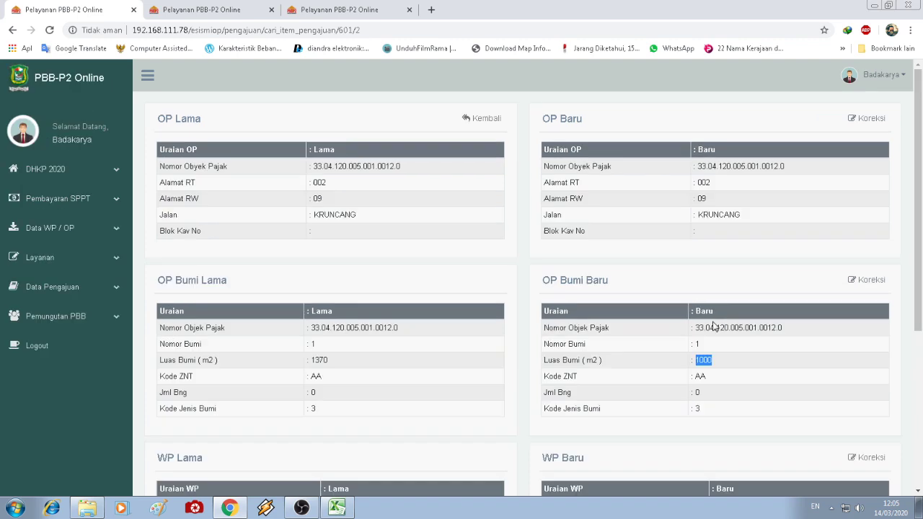
pyautogui.click(488, 119)
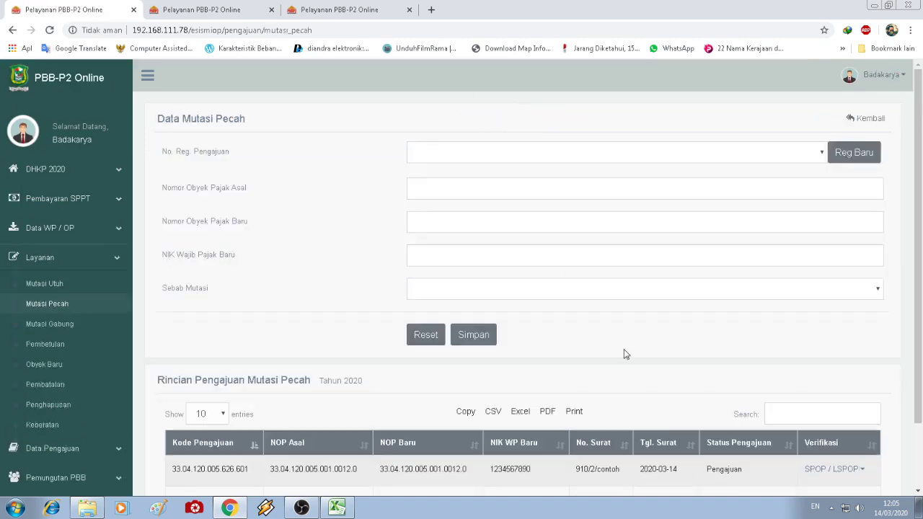
# - Open the second submission's SPOP, apply the address correction and set land area to 370
pyautogui.scroll(-2, 624, 354)
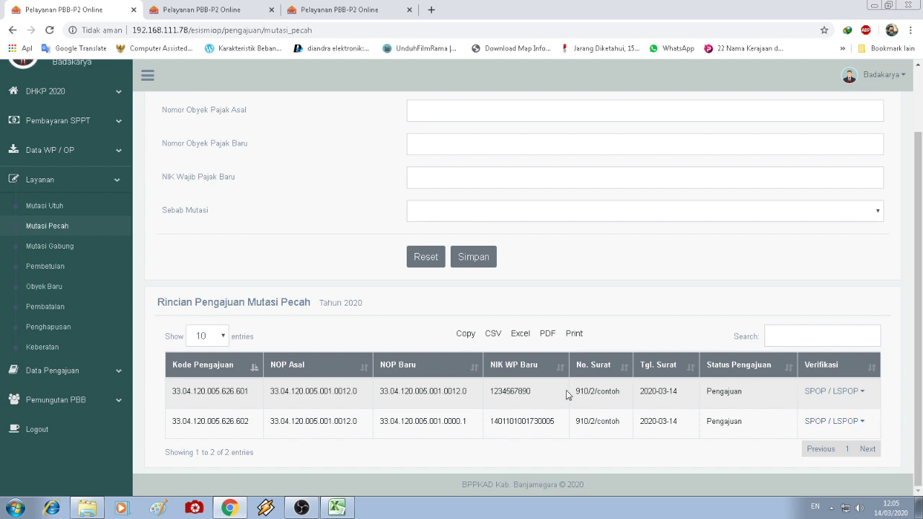
pyautogui.moveTo(467, 421); pyautogui.dragTo(382, 421)
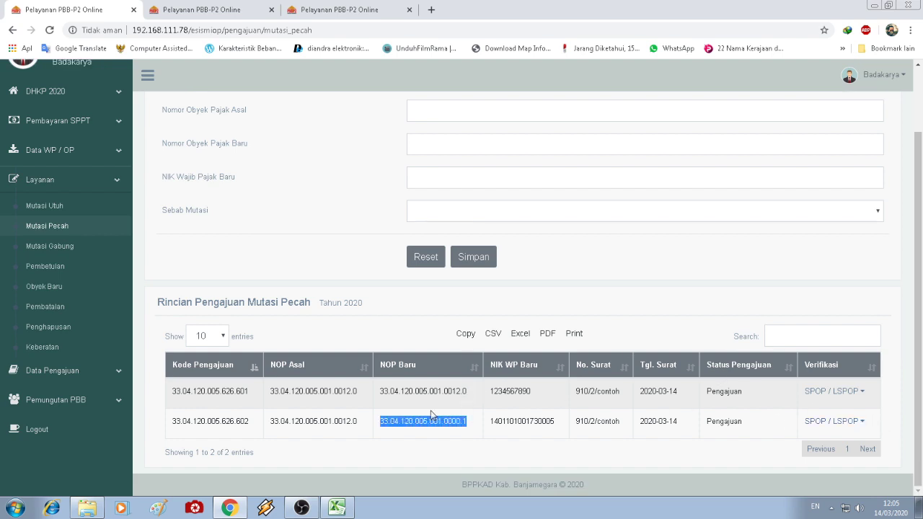
pyautogui.click(856, 422)
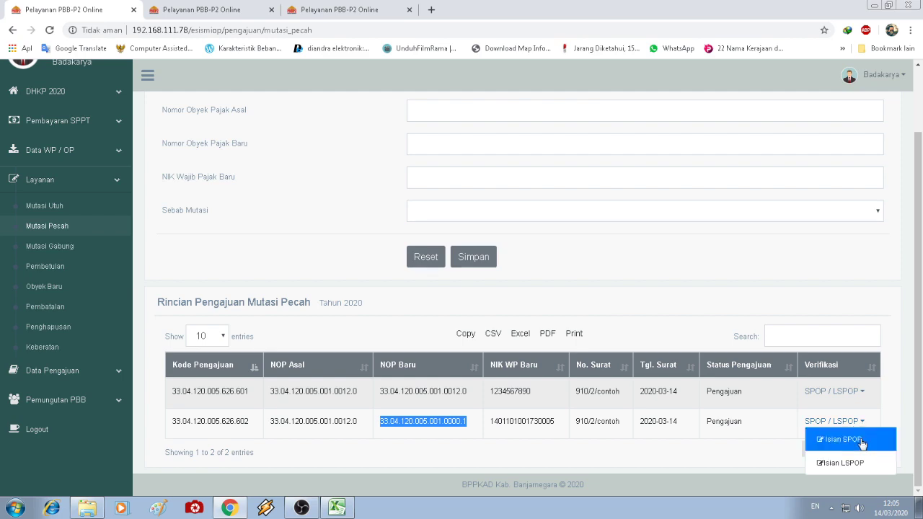
pyautogui.click(841, 440)
pyautogui.click(866, 123)
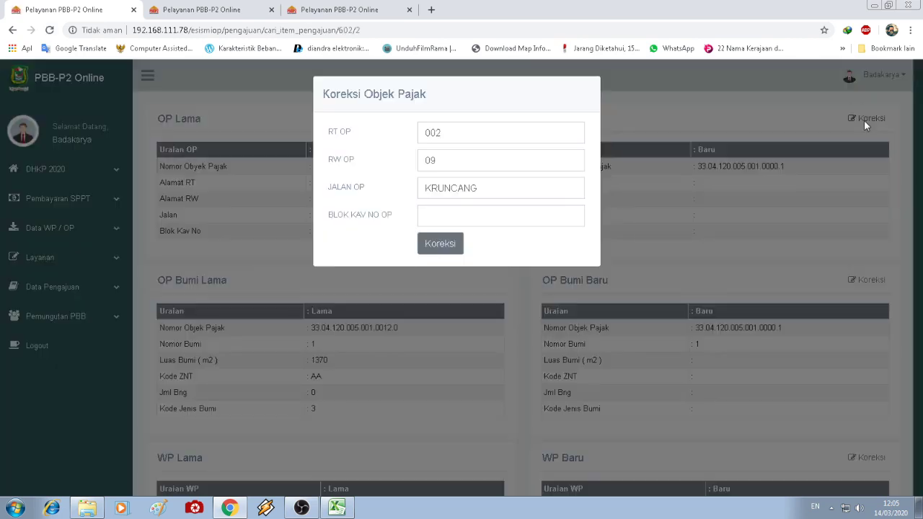
pyautogui.click(434, 244)
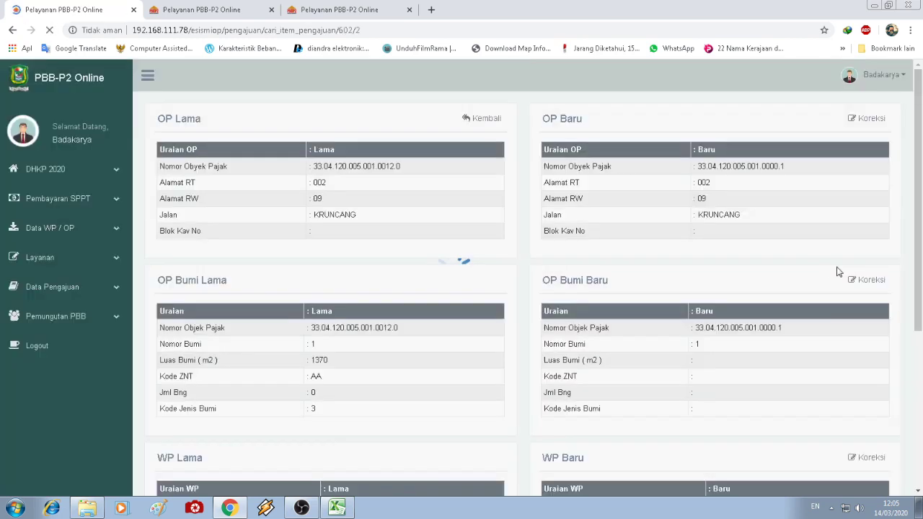
pyautogui.click(870, 280)
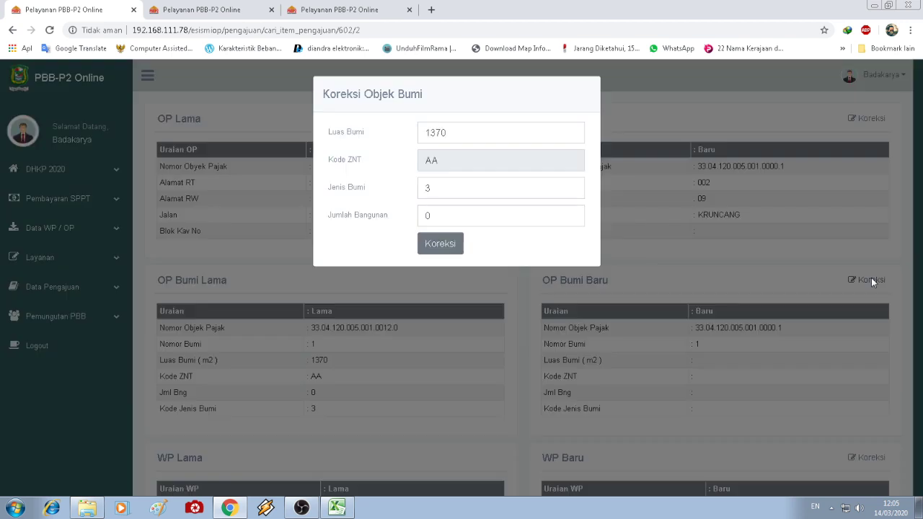
pyautogui.doubleClick(448, 133)
pyautogui.write('3')
pyautogui.click(446, 249)
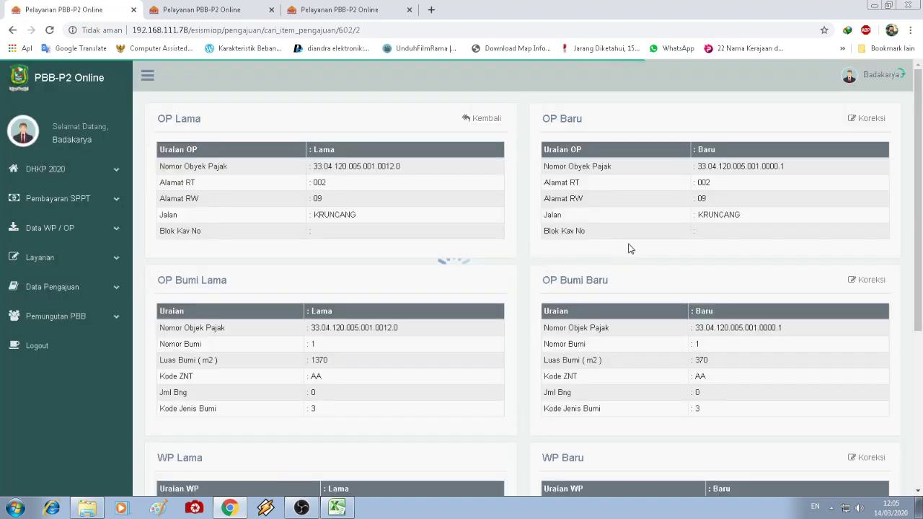
# - Review the new taxpayer name and 370 land area, then return to Mutasi Pecah
pyautogui.scroll(-3, 628, 248)
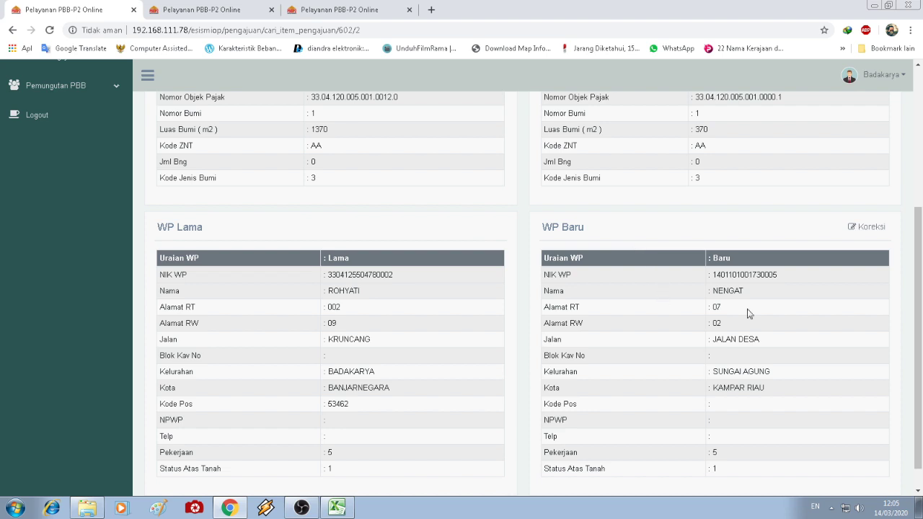
pyautogui.moveTo(361, 293); pyautogui.dragTo(326, 292)
pyautogui.moveTo(748, 294); pyautogui.dragTo(709, 297)
pyautogui.scroll(2, 757, 318)
pyautogui.click(746, 287)
pyautogui.moveTo(712, 249); pyautogui.dragTo(697, 251)
pyautogui.click(737, 333)
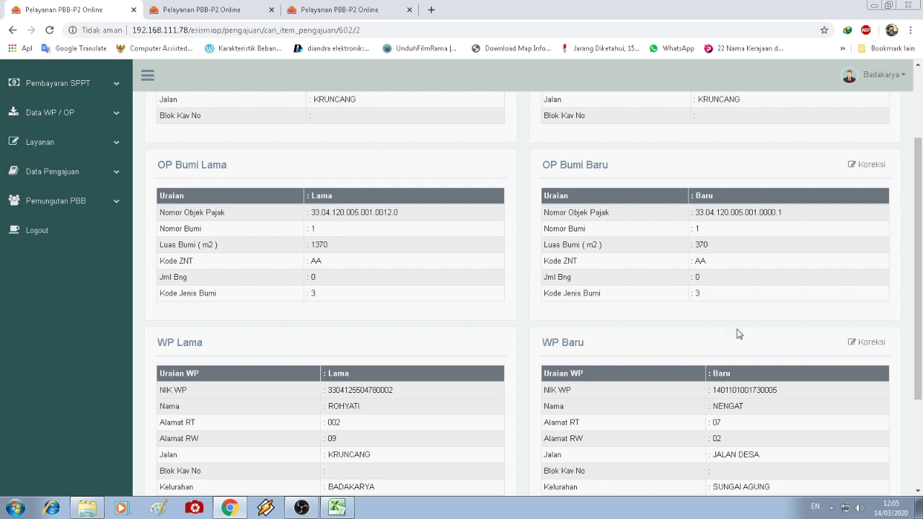
pyautogui.scroll(2, 737, 333)
pyautogui.click(487, 119)
# - Reselect registration 33.04.120.005.626, scroll the split list, then go to the Pembetulan page
pyautogui.scroll(-2, 573, 168)
pyautogui.scroll(2, 617, 252)
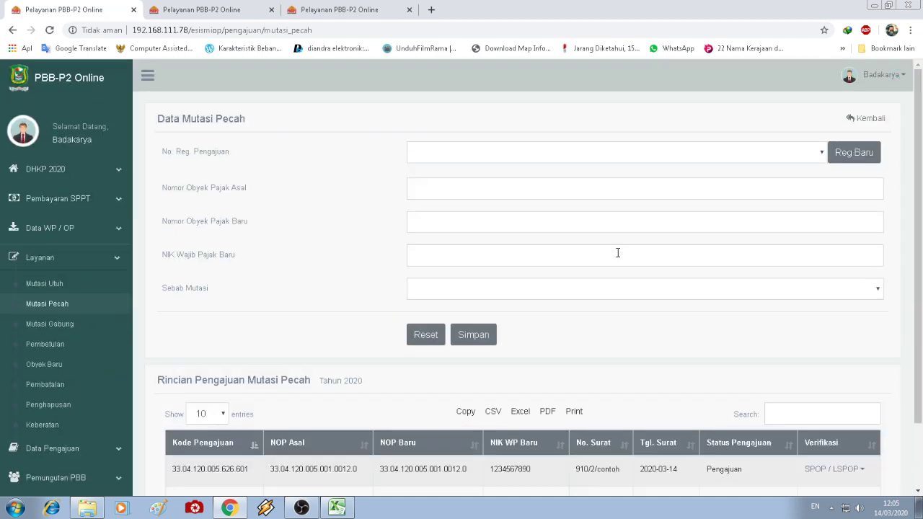
pyautogui.click(653, 160)
pyautogui.click(622, 180)
pyautogui.scroll(-2, 637, 383)
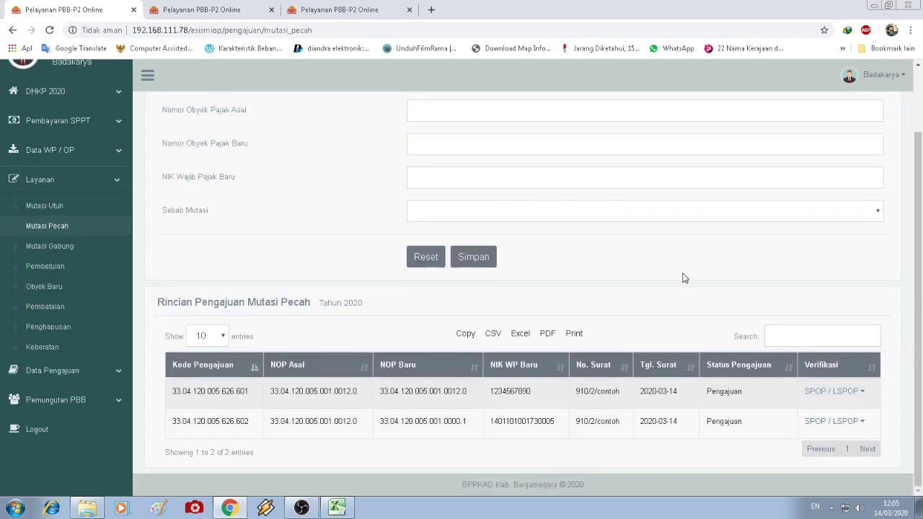
pyautogui.scroll(2, 685, 278)
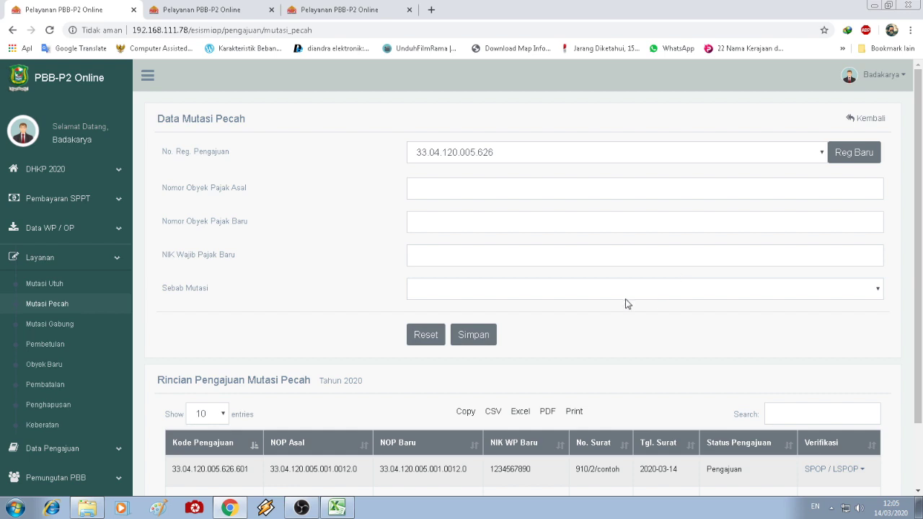
pyautogui.scroll(-2, 626, 303)
pyautogui.scroll(2, 320, 249)
pyautogui.scroll(-2, 321, 299)
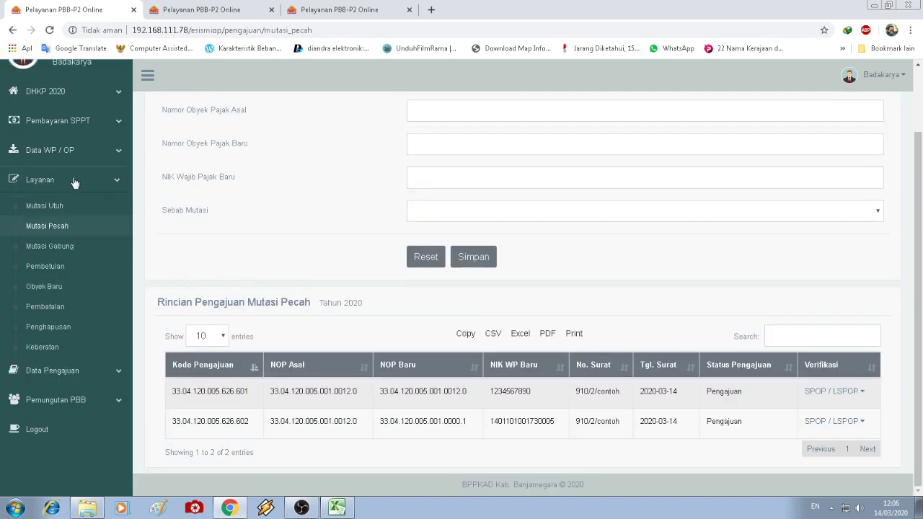
pyautogui.click(47, 270)
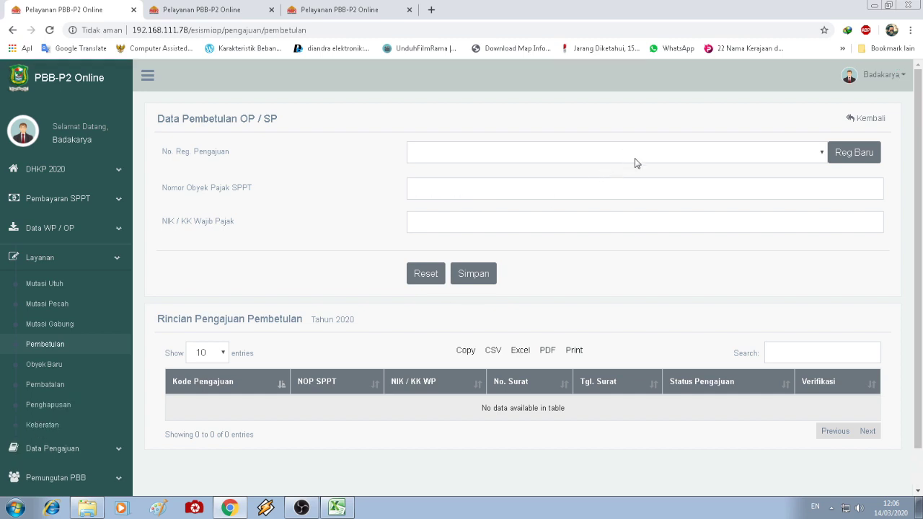
pyautogui.click(638, 155)
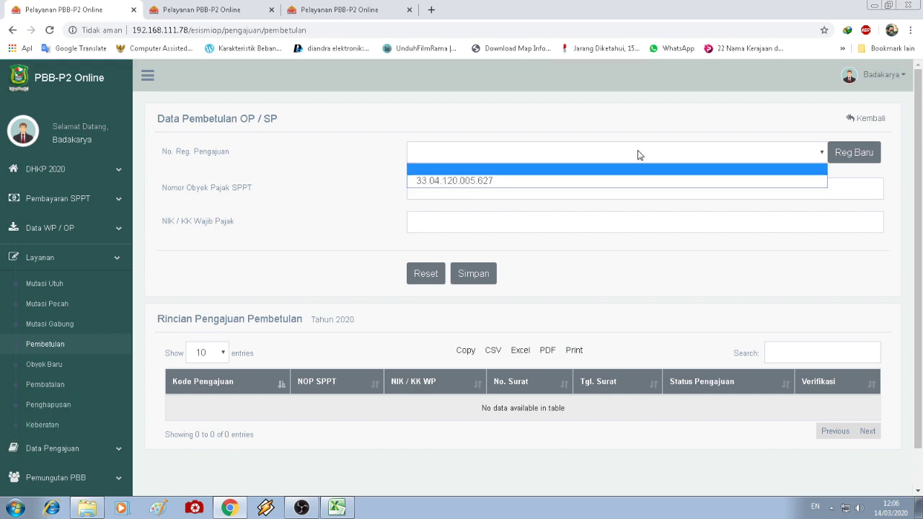
pyautogui.click(618, 185)
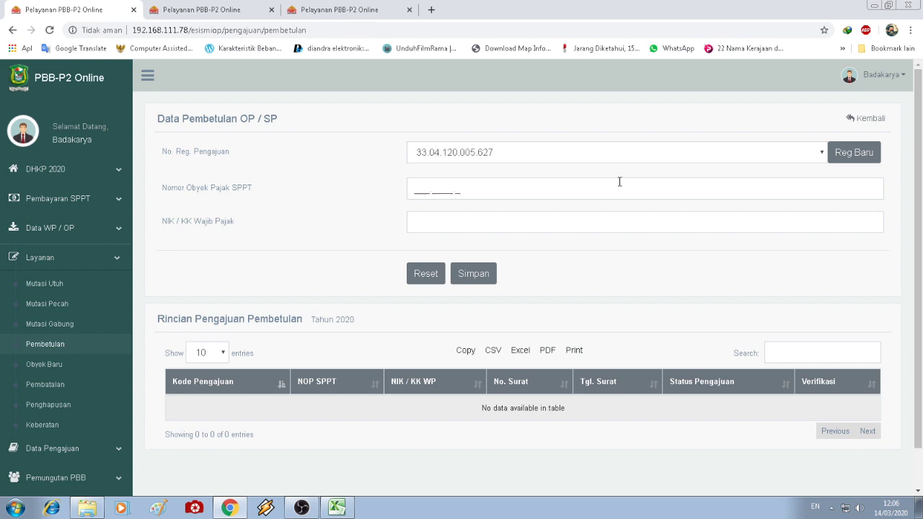
pyautogui.click(418, 189)
pyautogui.write('32')
pyautogui.rightClick(446, 224)
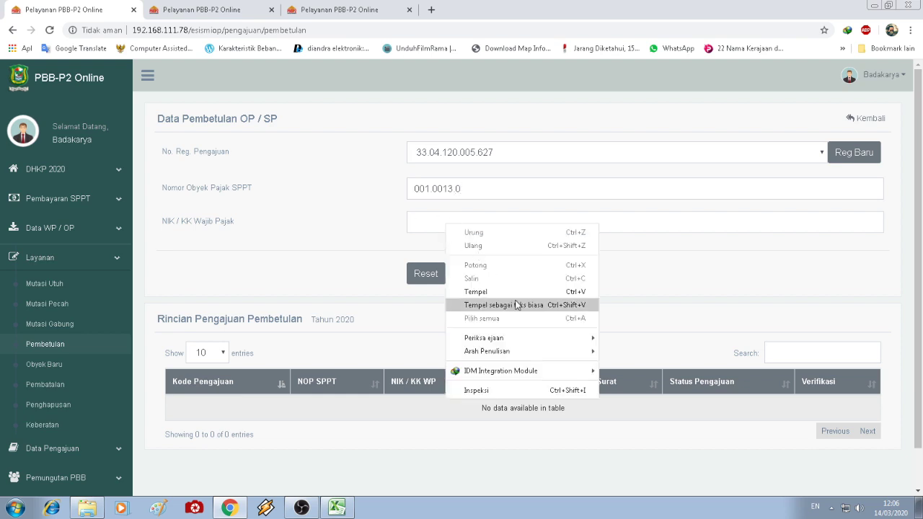
pyautogui.click(461, 300)
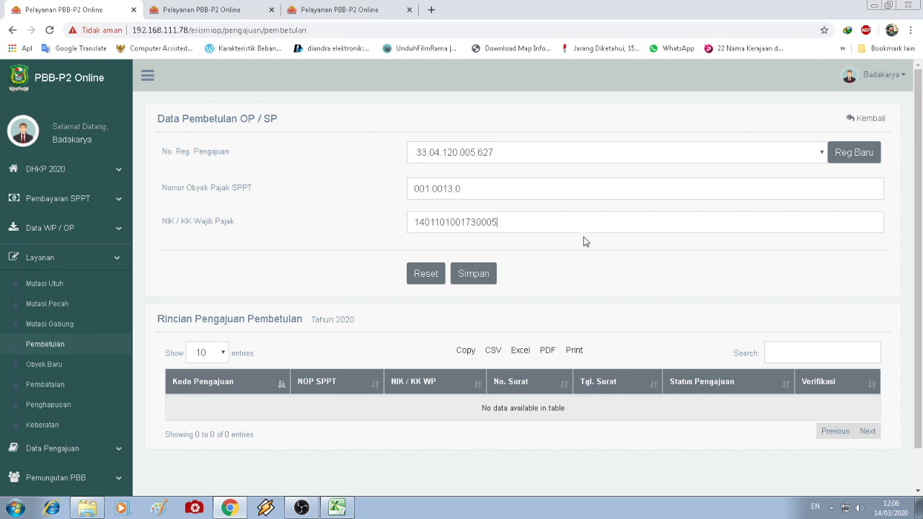
pyautogui.click(480, 277)
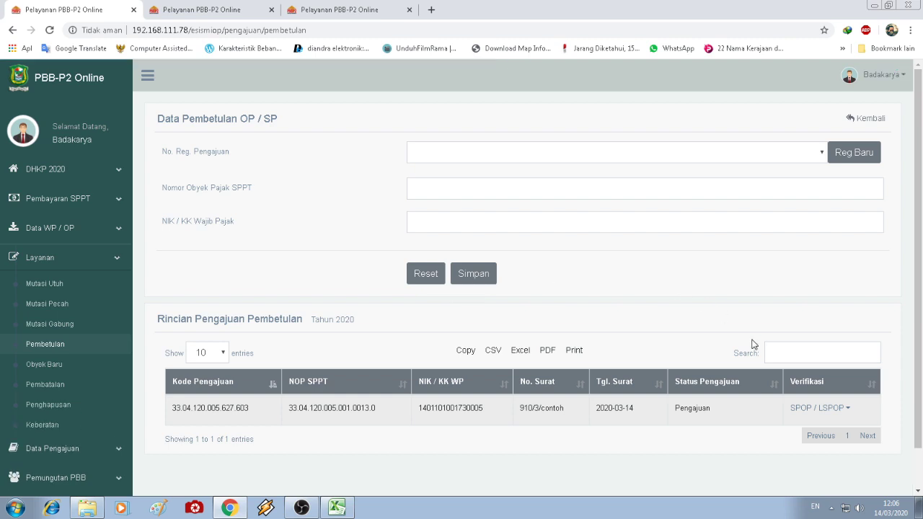
pyautogui.click(841, 408)
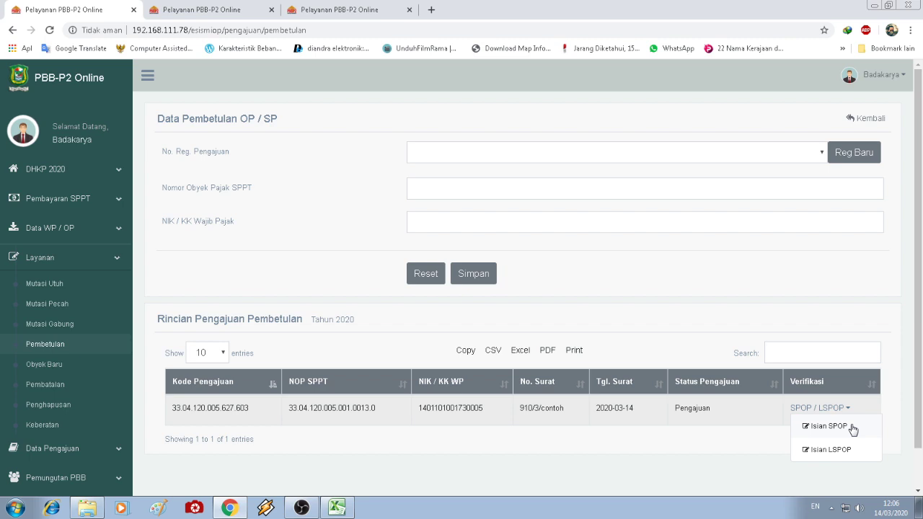
# - Correct submission 627.603's new object to RT 003, RW 09, BADAKARYA and 300 m² land
pyautogui.click(849, 426)
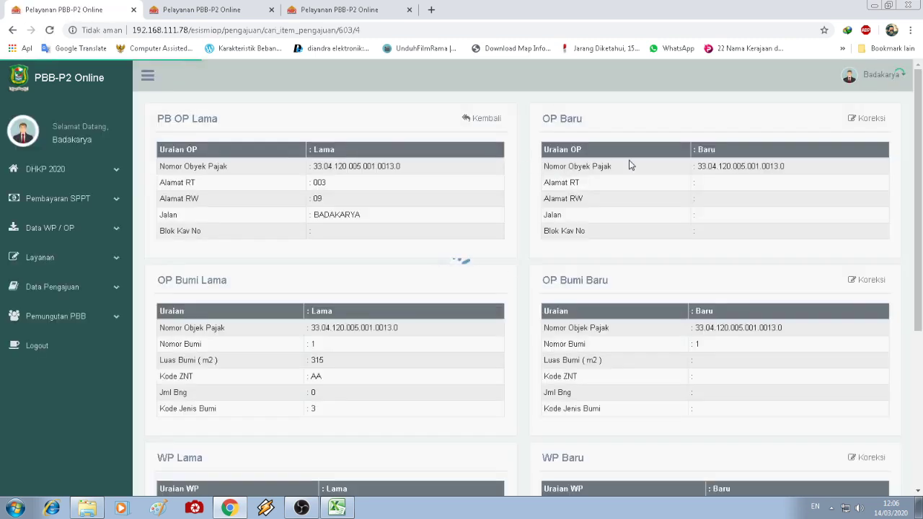
pyautogui.click(865, 118)
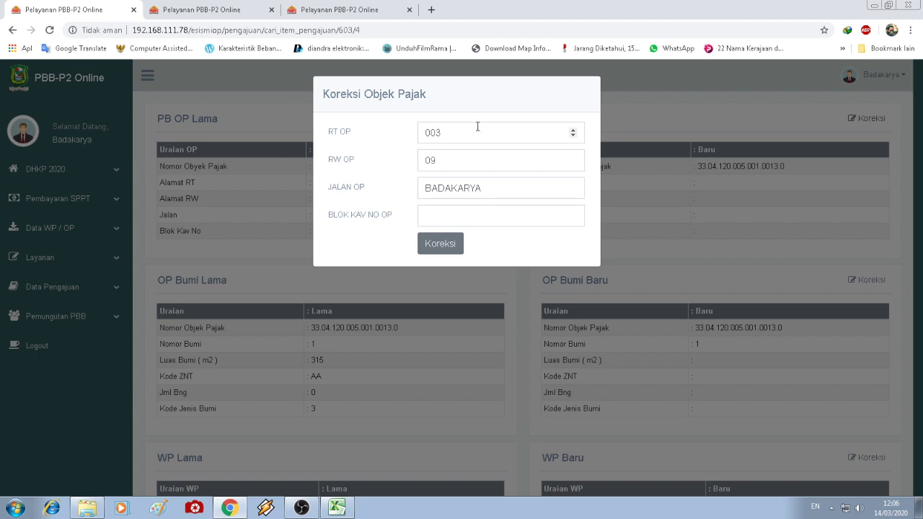
pyautogui.moveTo(440, 142); pyautogui.dragTo(436, 147)
pyautogui.click(439, 244)
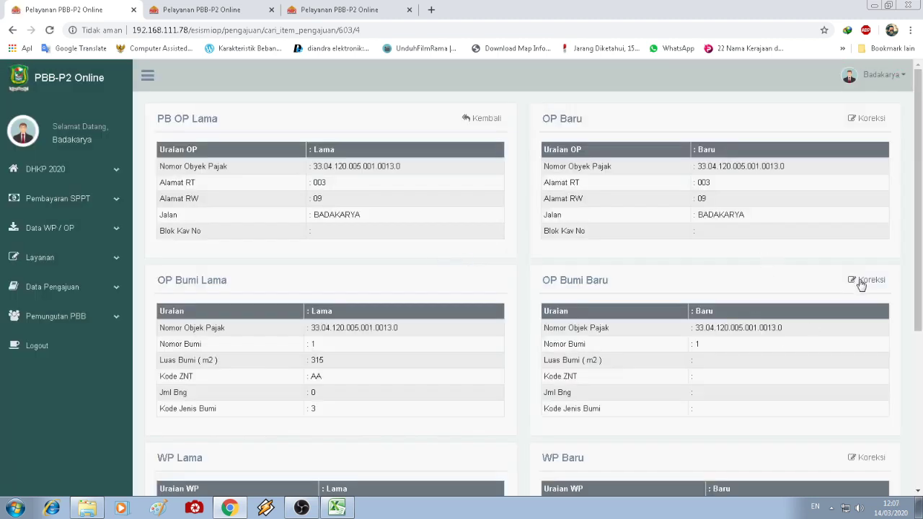
pyautogui.click(860, 281)
pyautogui.click(443, 133)
pyautogui.press('BackSpace')
pyautogui.press('BackSpace')
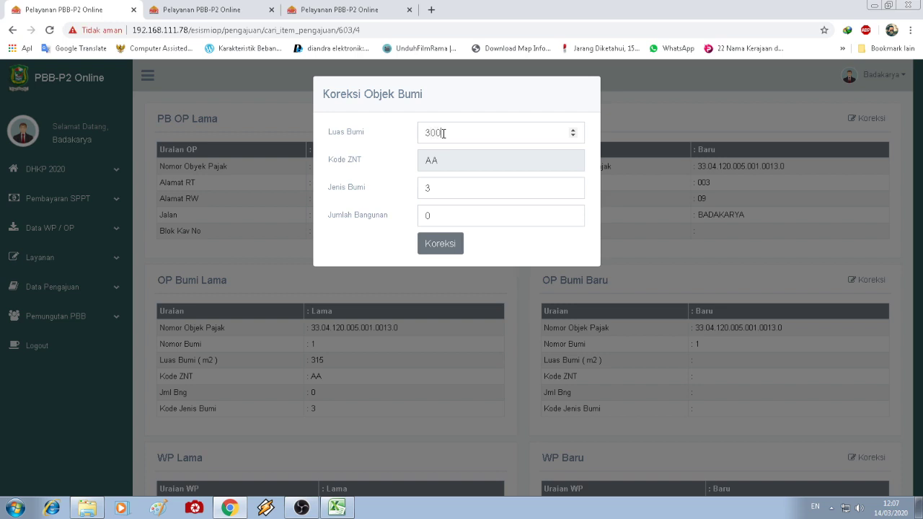
pyautogui.click(441, 245)
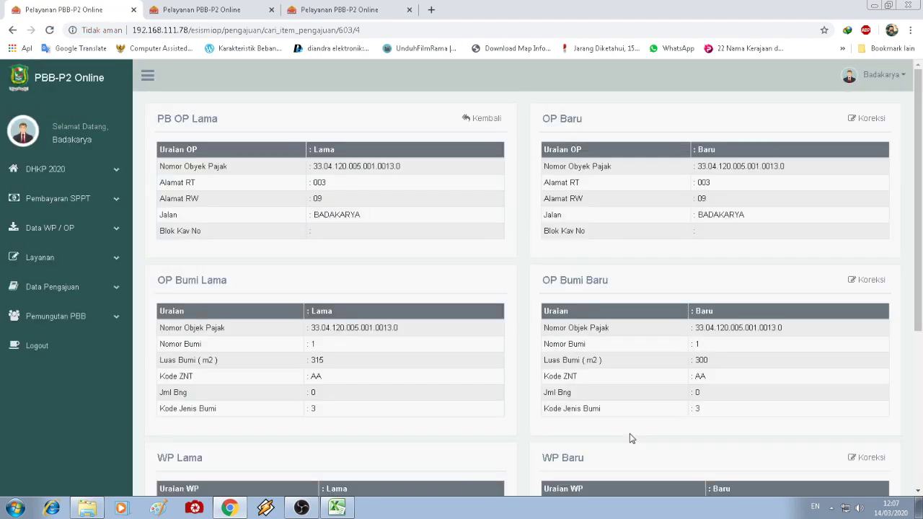
pyautogui.click(495, 118)
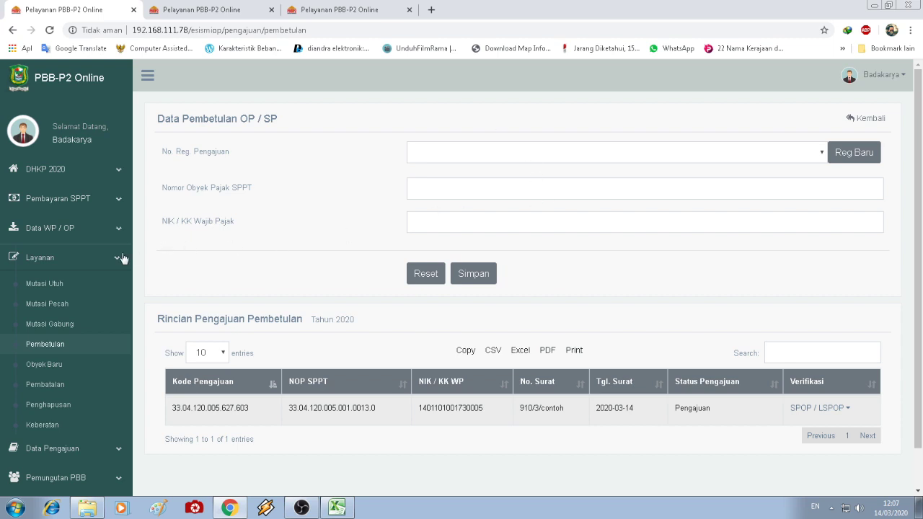
# - Browse the Mutasi Utuh, Mutasi Pecah and Pembetulan pages, then return to the dashboard tab
pyautogui.click(102, 262)
pyautogui.click(102, 261)
pyautogui.click(83, 284)
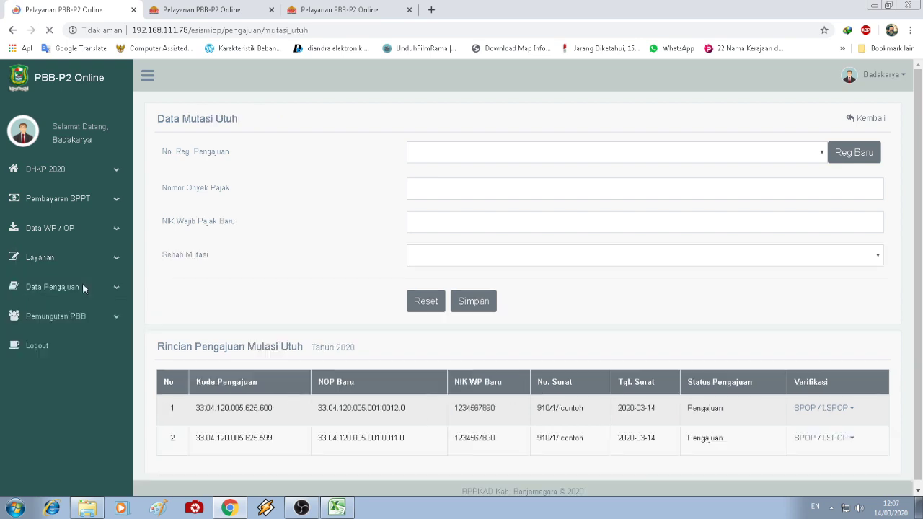
pyautogui.click(49, 305)
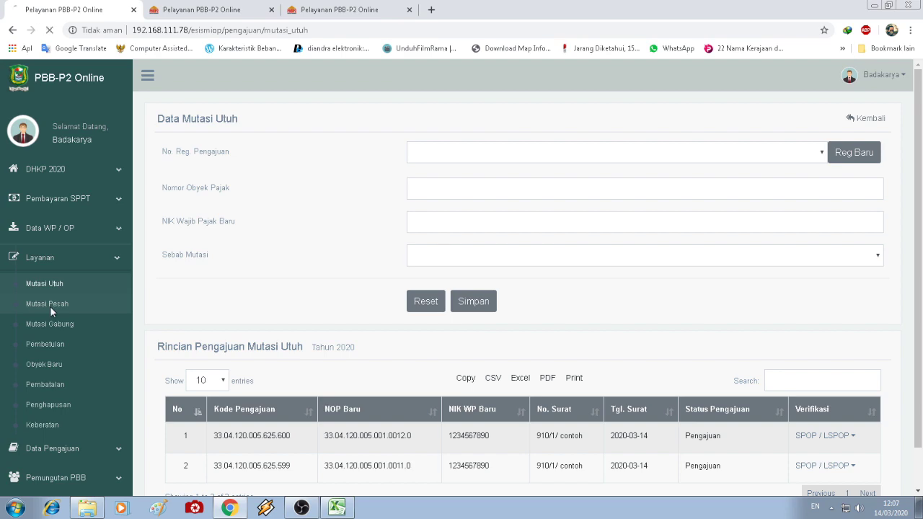
pyautogui.scroll(-2, 363, 309)
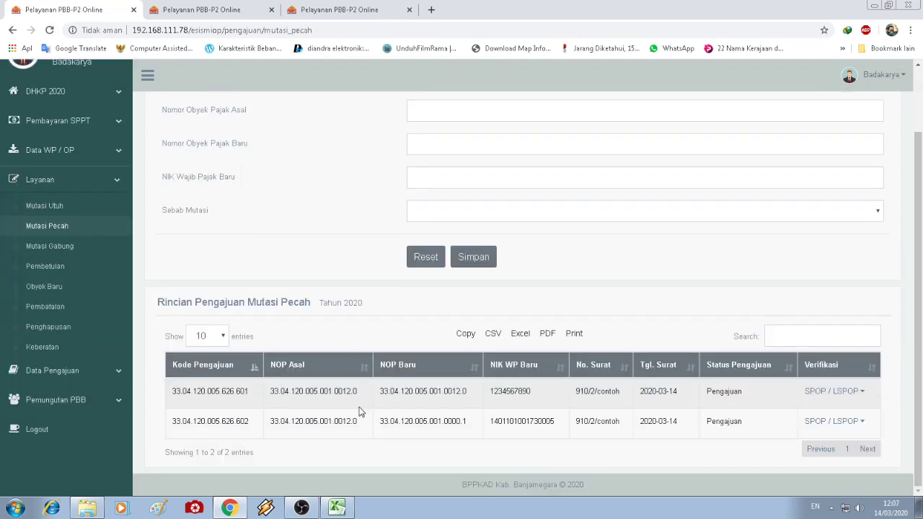
pyautogui.click(57, 268)
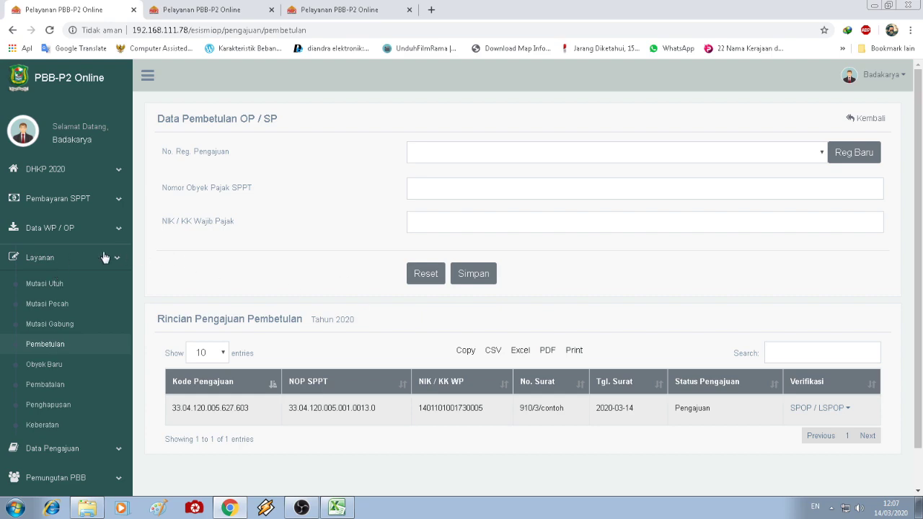
pyautogui.click(87, 261)
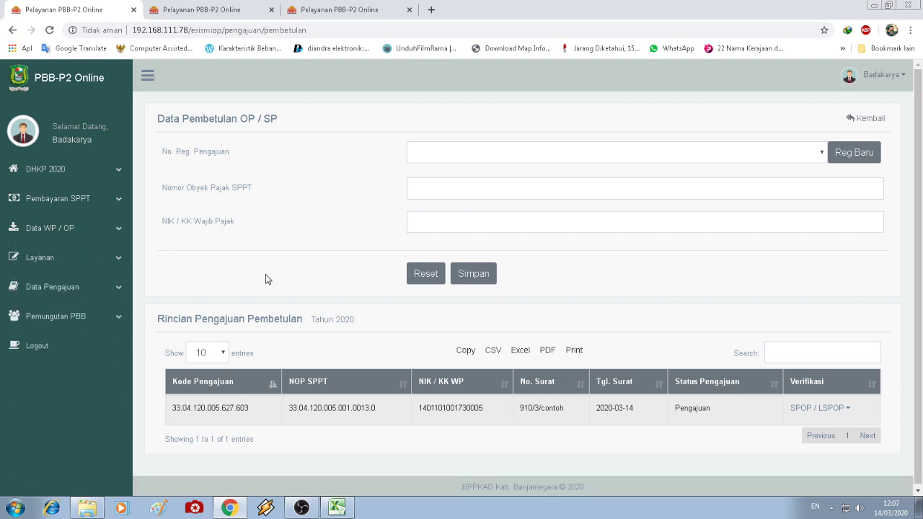
pyautogui.click(327, 6)
pyautogui.click(221, 7)
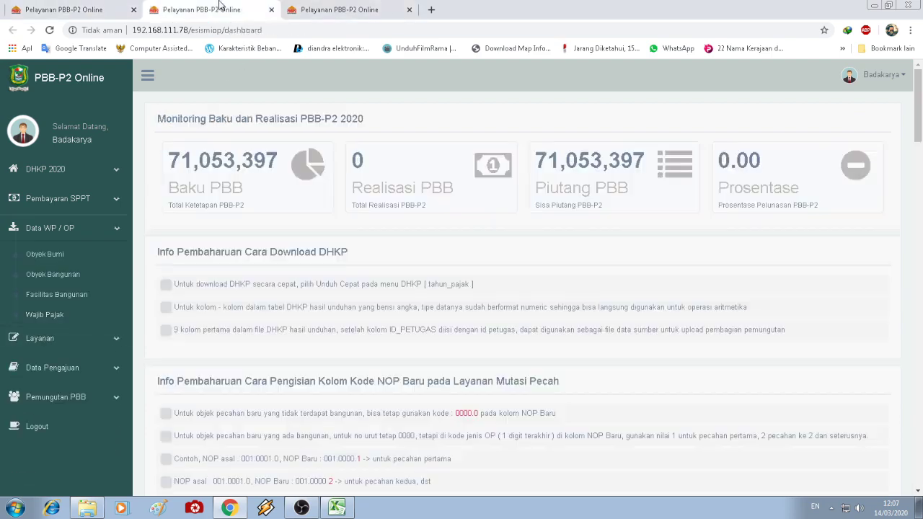
# - Tick 'Verifikasi SPOP dan LSPOP' in the Prosedur Umum checklist and return to the Pembetulan page tab
pyautogui.scroll(-7, 296, 382)
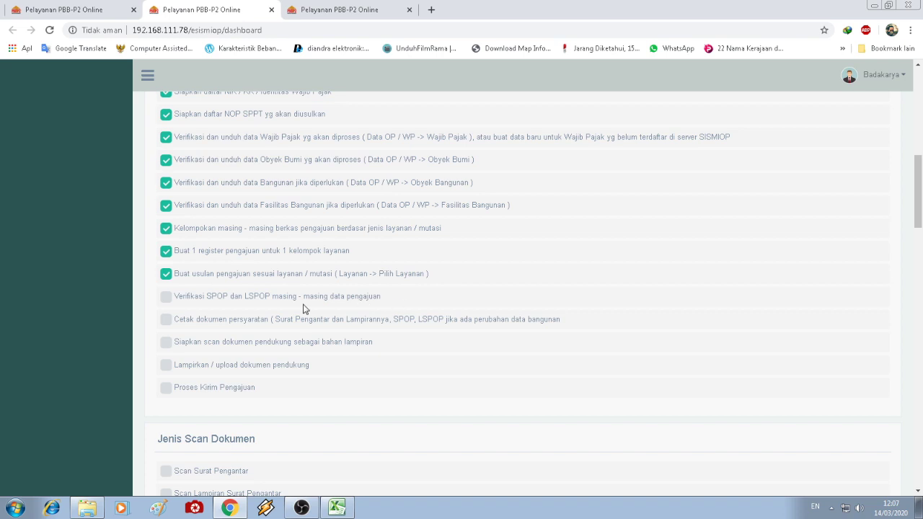
pyautogui.click(168, 299)
pyautogui.moveTo(175, 320); pyautogui.dragTo(271, 319)
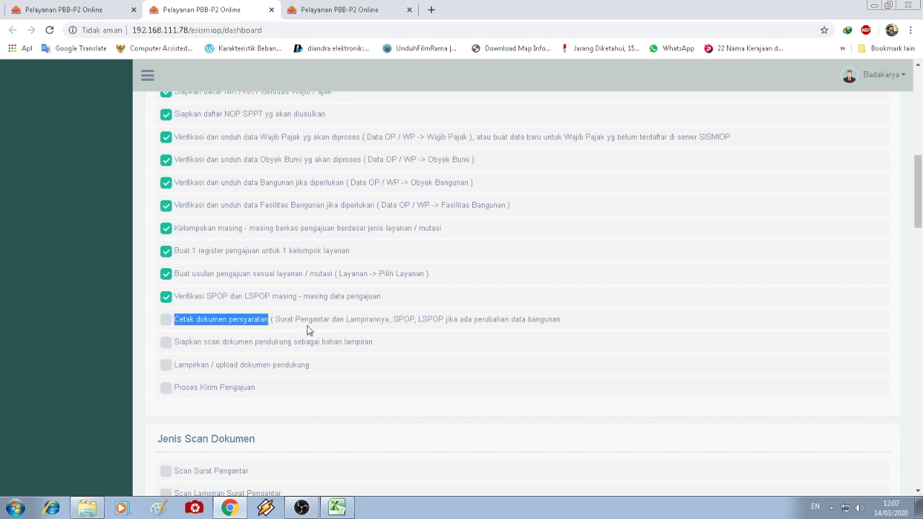
pyautogui.click(298, 323)
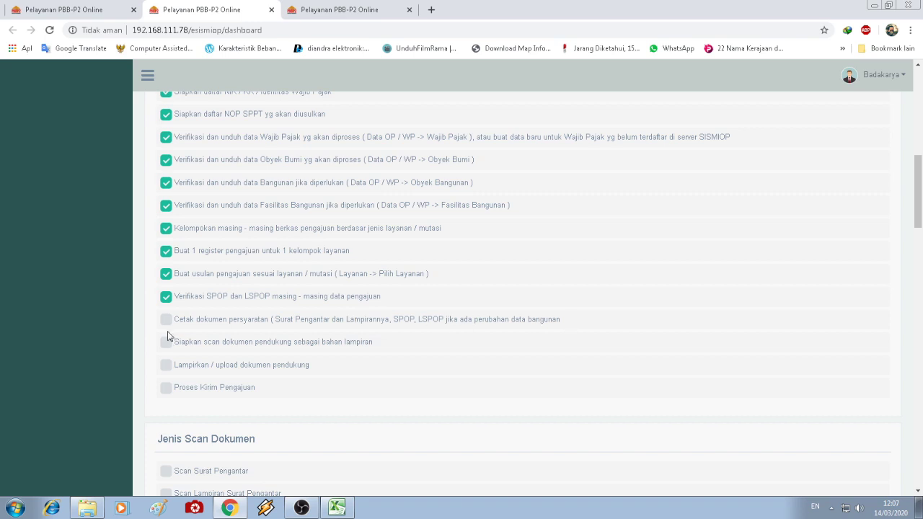
pyautogui.moveTo(274, 320); pyautogui.dragTo(413, 321)
pyautogui.click(413, 320)
pyautogui.click(86, 6)
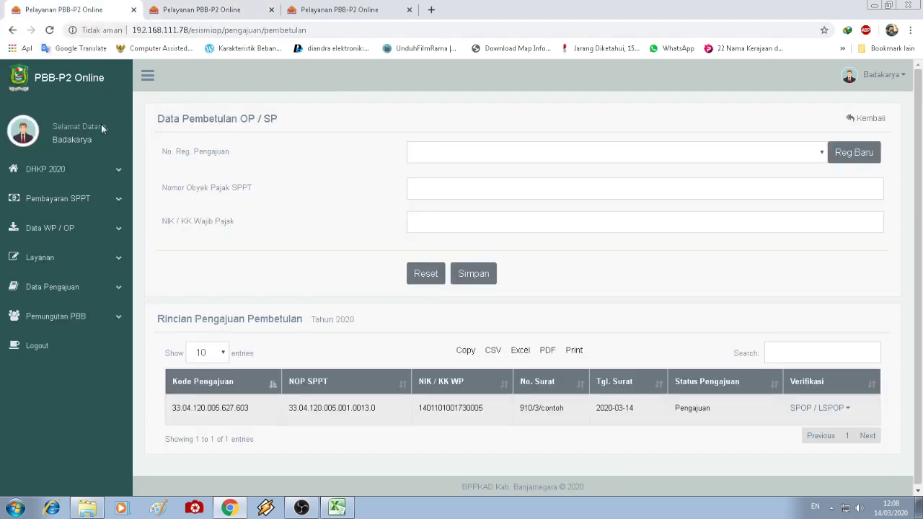
# - From the Data Pengajuan list, generate the Cetak SP cover letter for submission 33.04.120.005.625
pyautogui.click(64, 286)
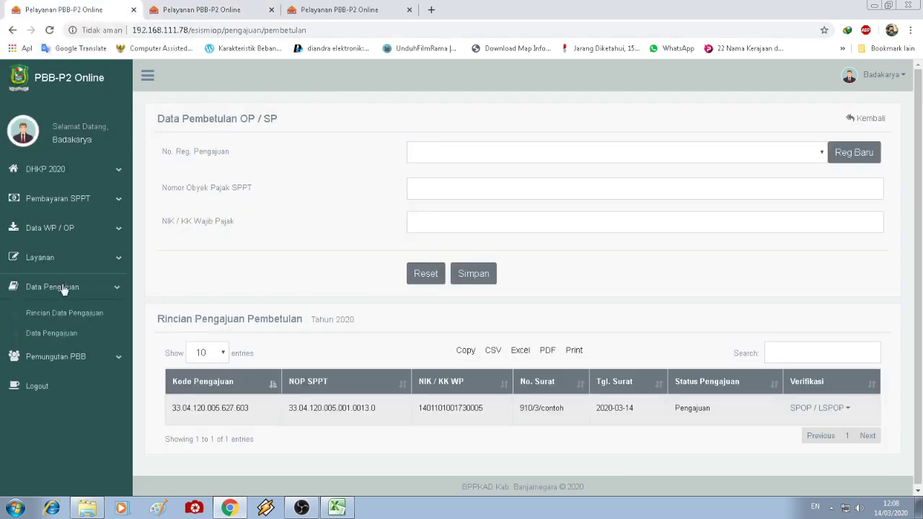
pyautogui.click(52, 333)
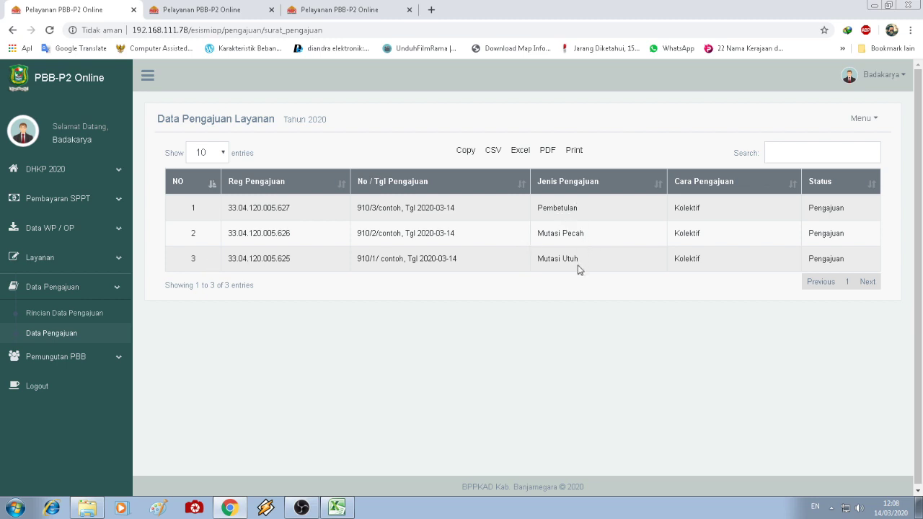
pyautogui.click(873, 126)
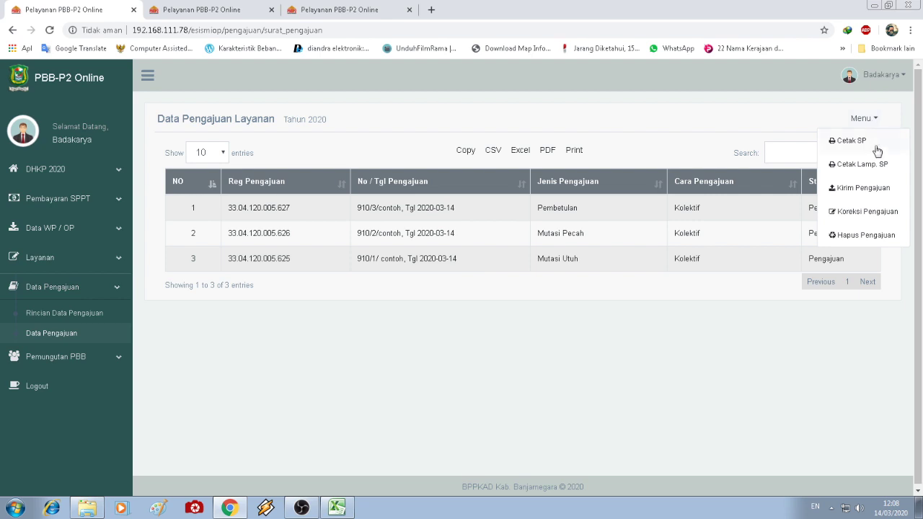
pyautogui.click(876, 144)
pyautogui.click(567, 170)
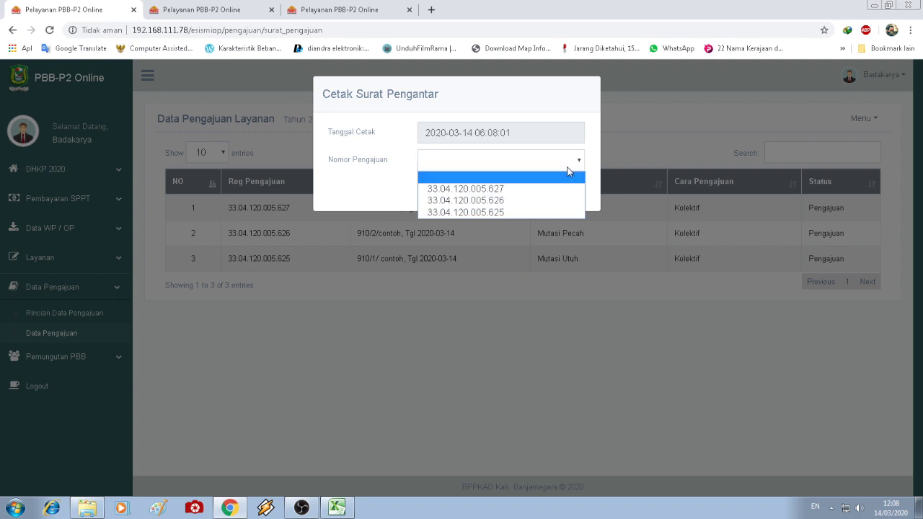
pyautogui.click(532, 212)
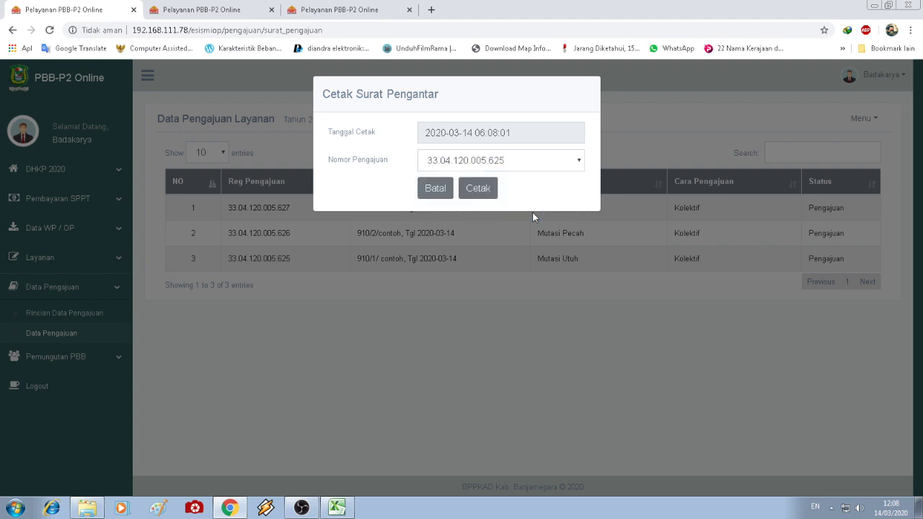
pyautogui.click(479, 192)
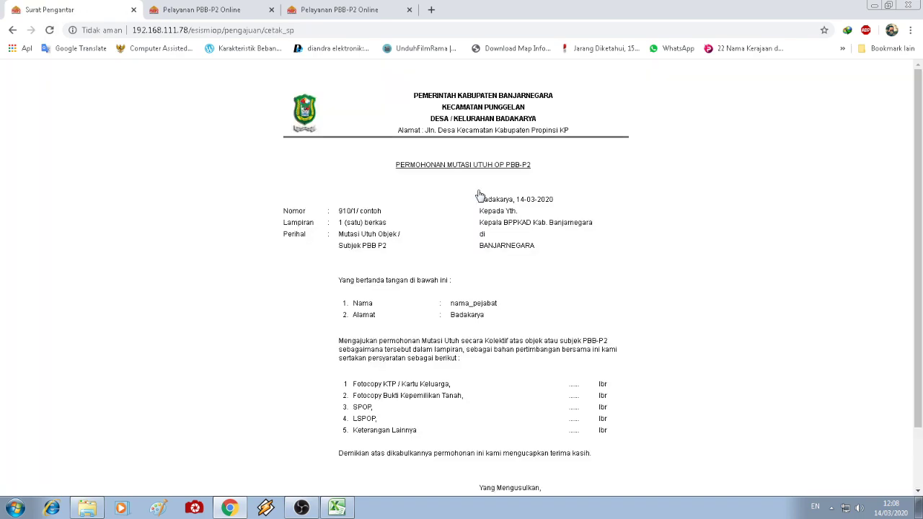
# - Open the cover letter's print preview, cancel it with Batal, and go back to the submission list
pyautogui.scroll(-1, 686, 275)
pyautogui.scroll(1, 686, 275)
pyautogui.scroll(-1, 686, 275)
pyautogui.scroll(1, 683, 271)
pyautogui.rightClick(606, 174)
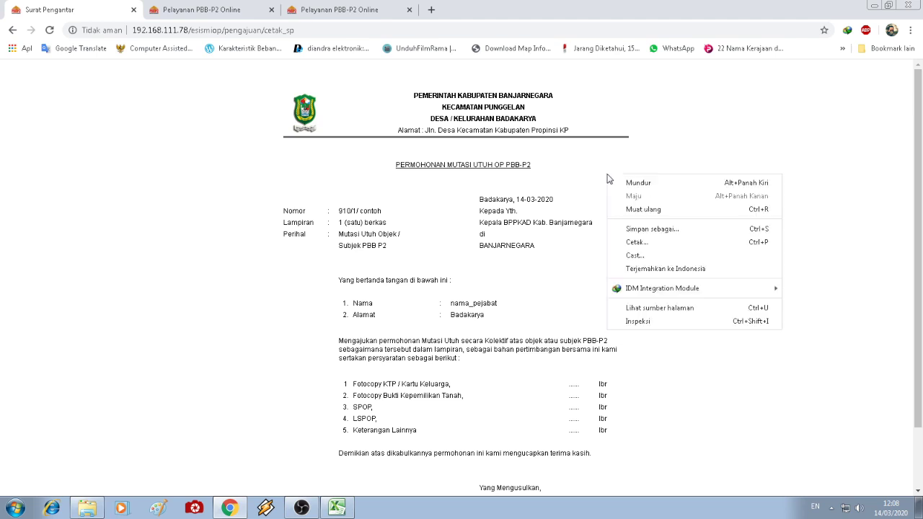
pyautogui.click(634, 244)
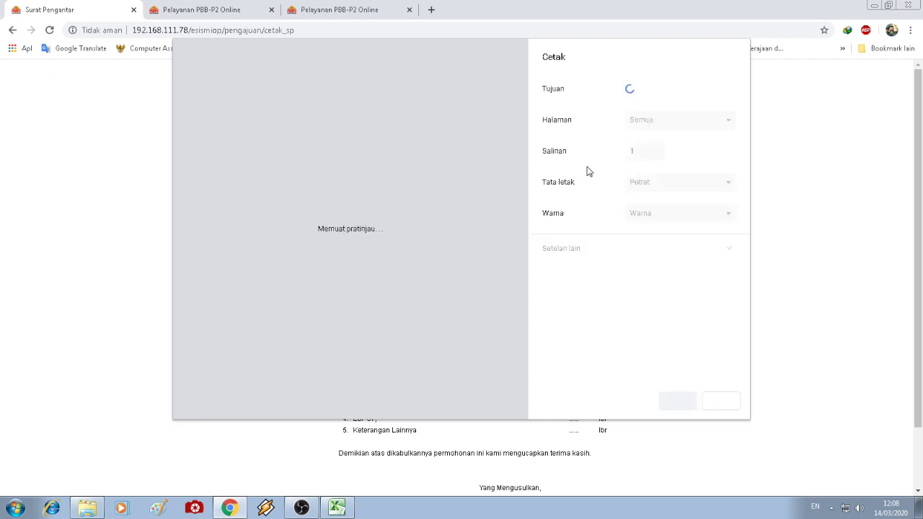
pyautogui.click(301, 509)
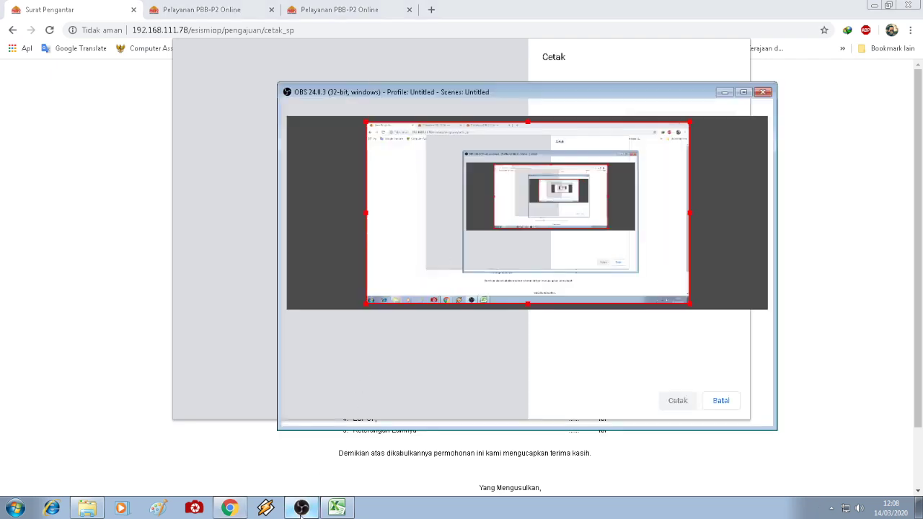
pyautogui.click(301, 509)
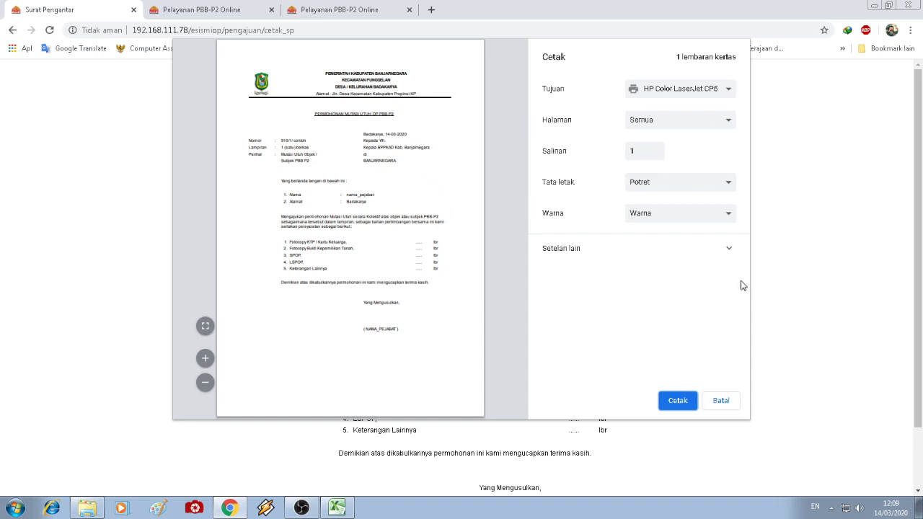
pyautogui.click(722, 401)
pyautogui.click(11, 31)
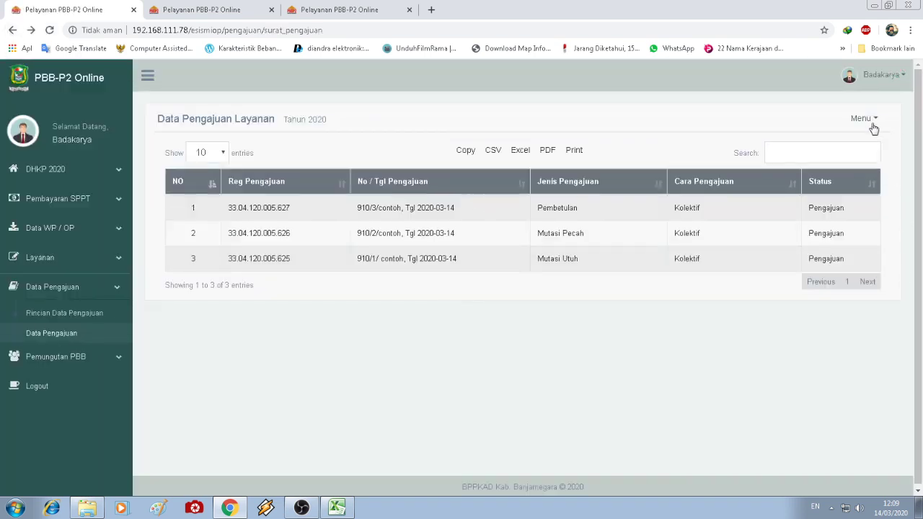
# - Generate the Cetak Lamp. SP attachment for submission 33.04.120.005.625
pyautogui.click(871, 120)
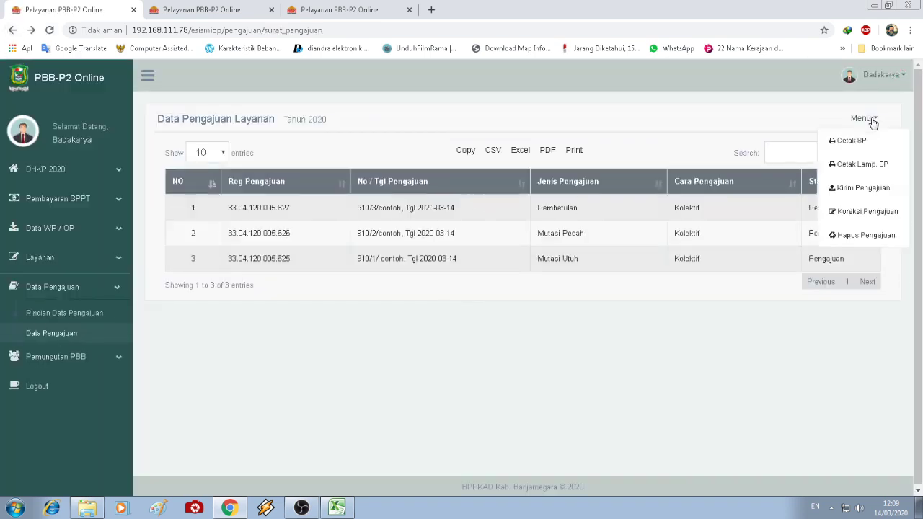
pyautogui.click(862, 164)
pyautogui.click(551, 166)
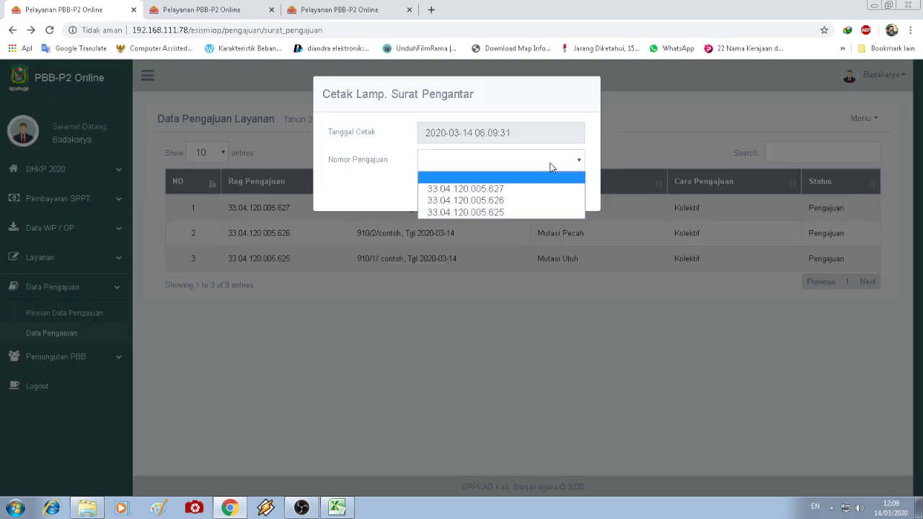
pyautogui.click(535, 212)
pyautogui.click(485, 196)
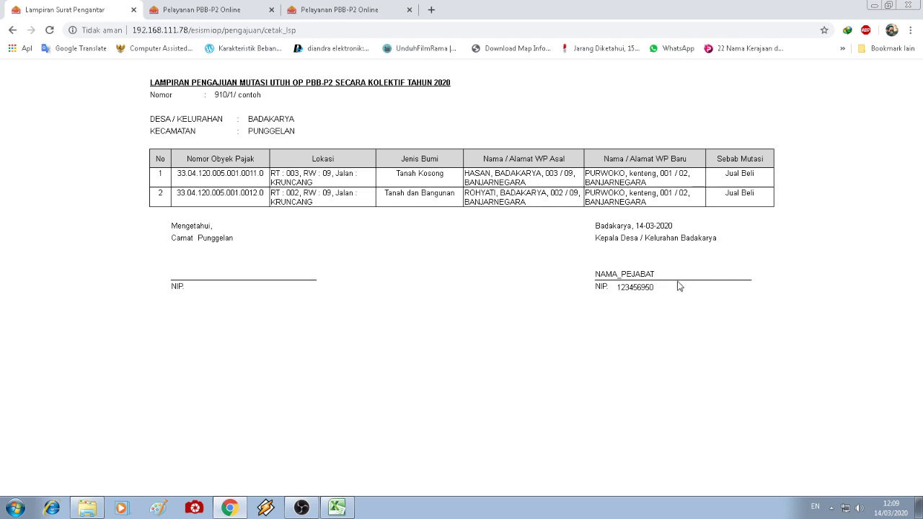
# - Preview the attachment for printing, cancel with Batal, and go back to the submission list
pyautogui.rightClick(751, 189)
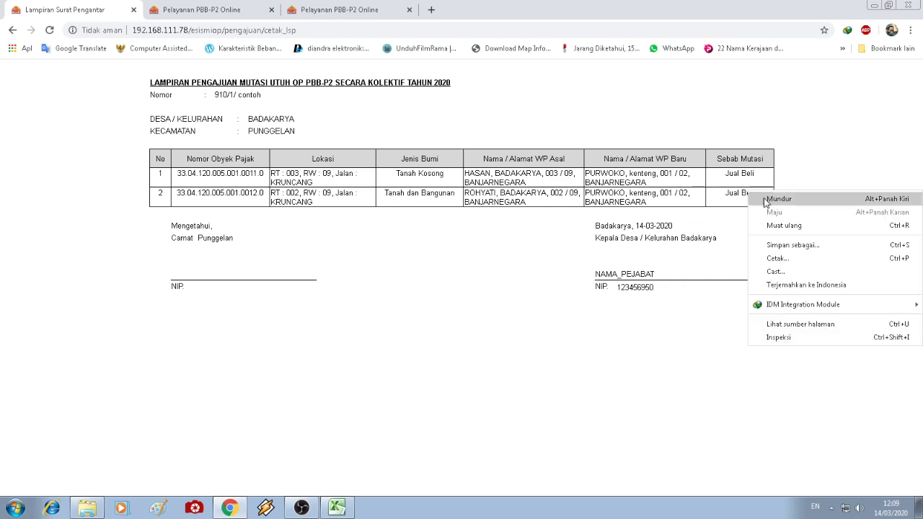
pyautogui.click(793, 259)
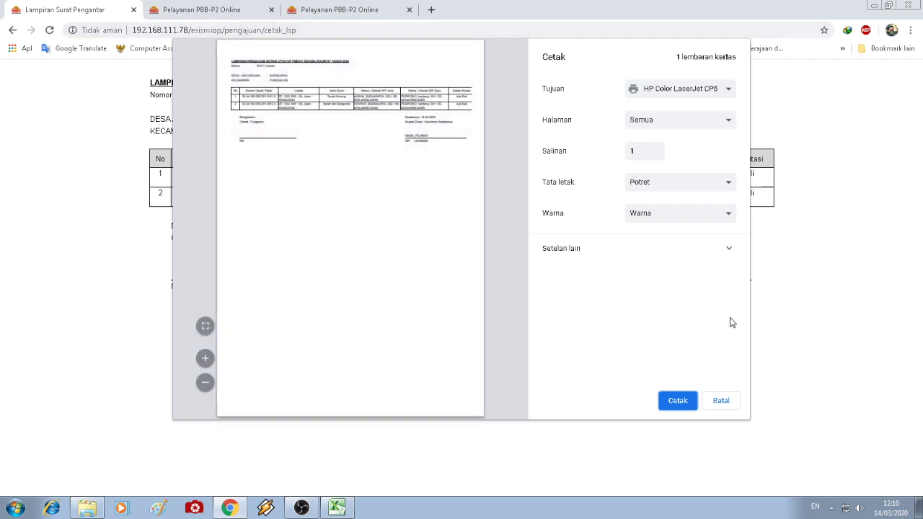
pyautogui.click(724, 403)
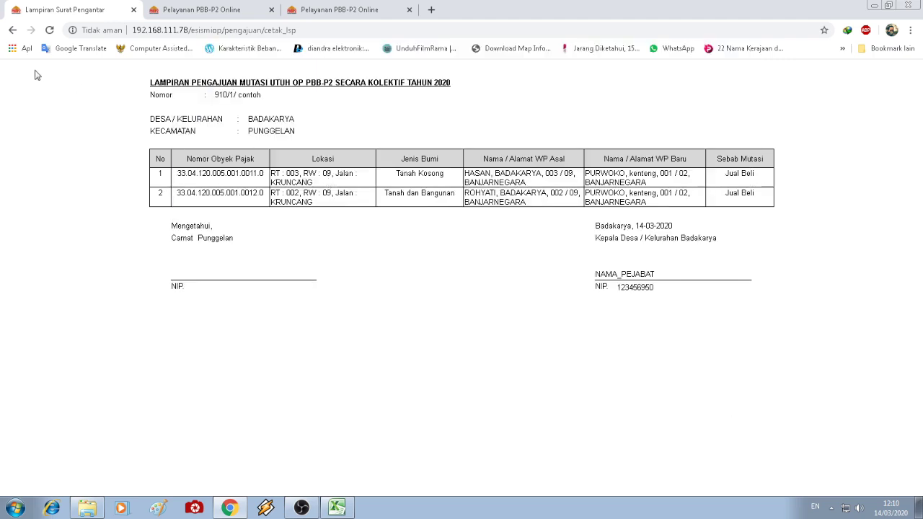
pyautogui.click(13, 29)
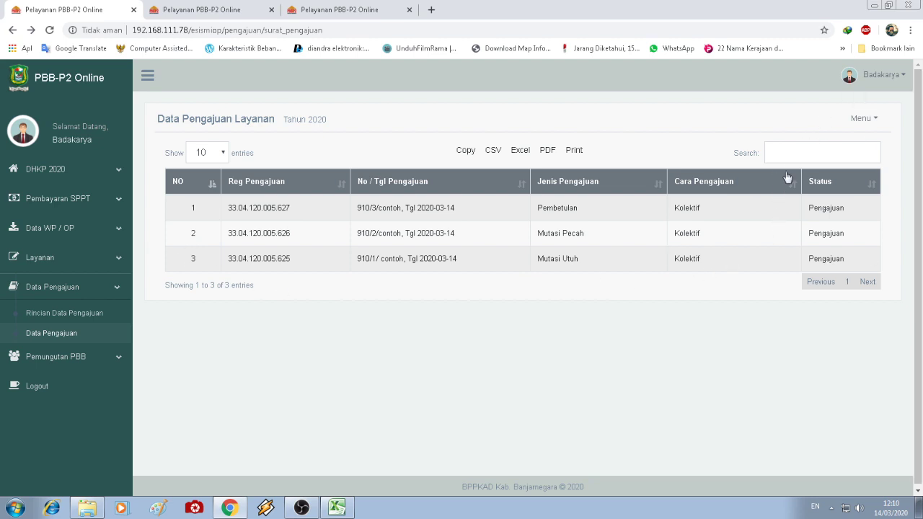
pyautogui.click(862, 127)
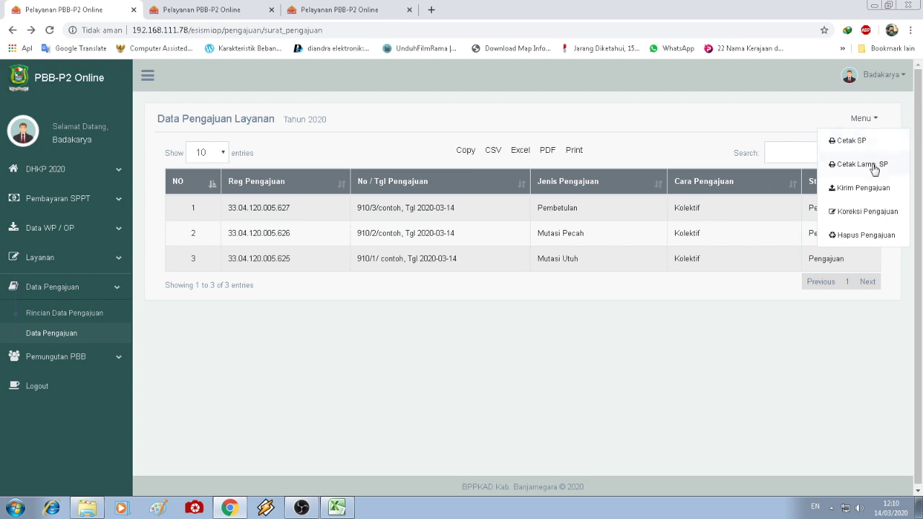
pyautogui.click(610, 343)
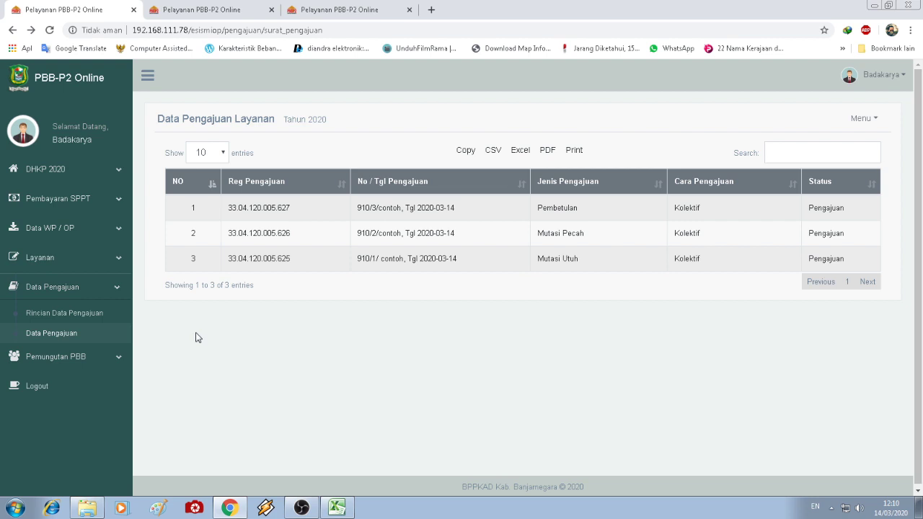
# - Show the five-item Rincian Pengajuan Layanan list and open its Menu of actions
pyautogui.click(51, 313)
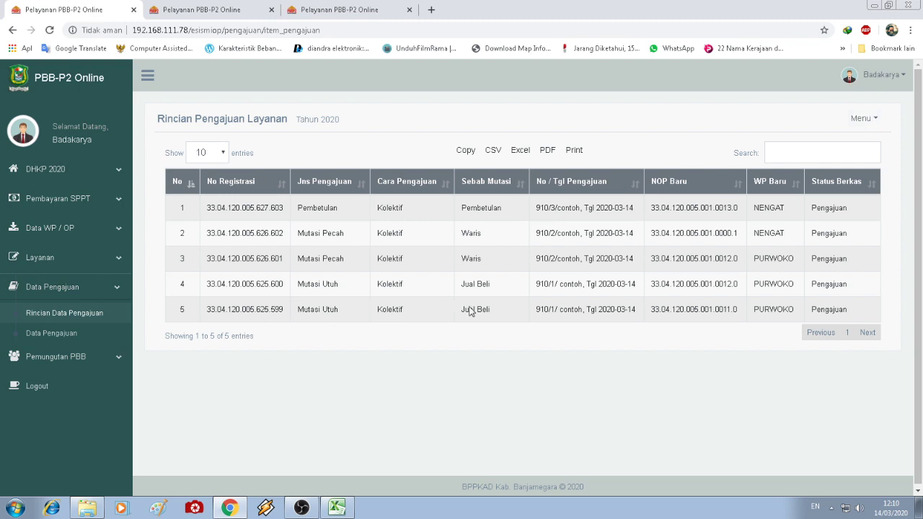
pyautogui.click(872, 118)
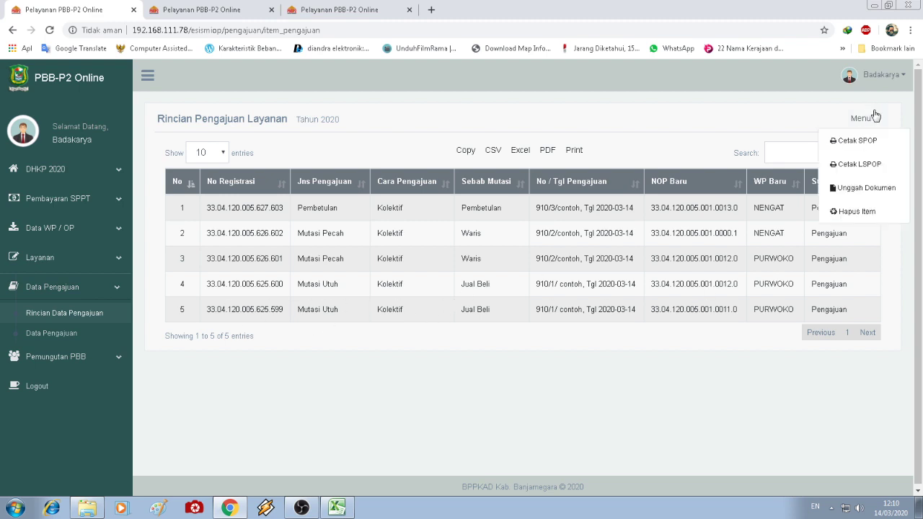
pyautogui.click(789, 120)
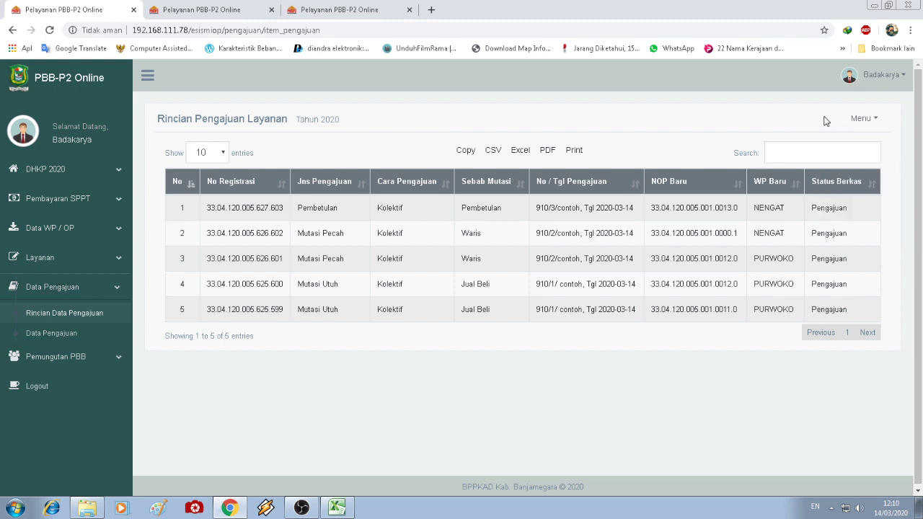
pyautogui.click(862, 126)
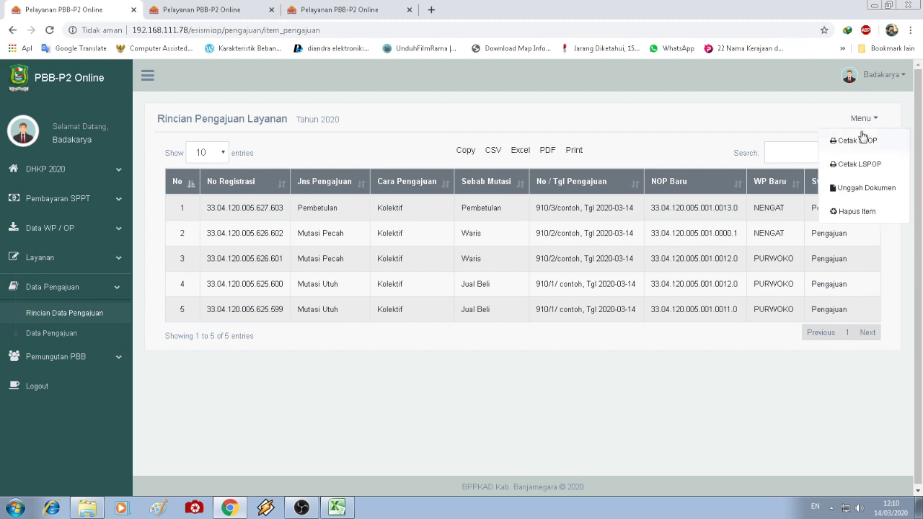
# - Generate the Cetak SPOP form for submission 33.04.120.005.625.599 and scroll through it
pyautogui.click(862, 142)
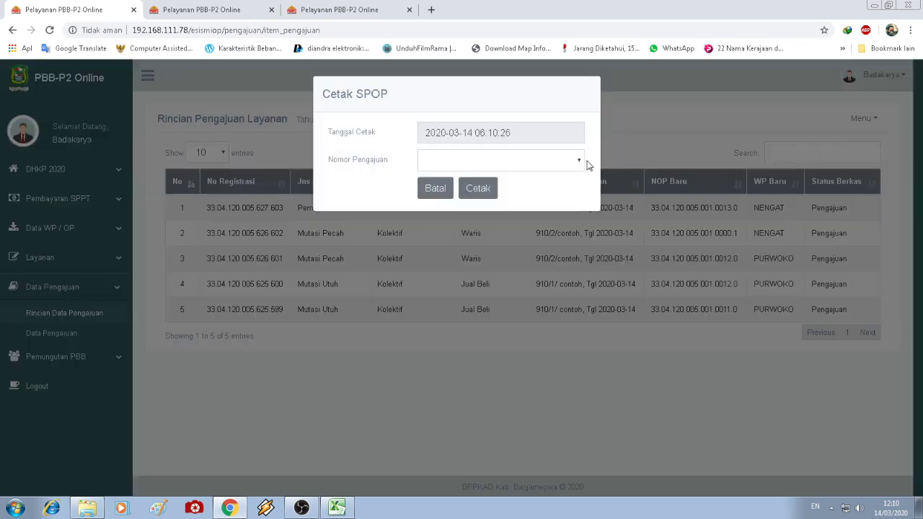
pyautogui.click(562, 163)
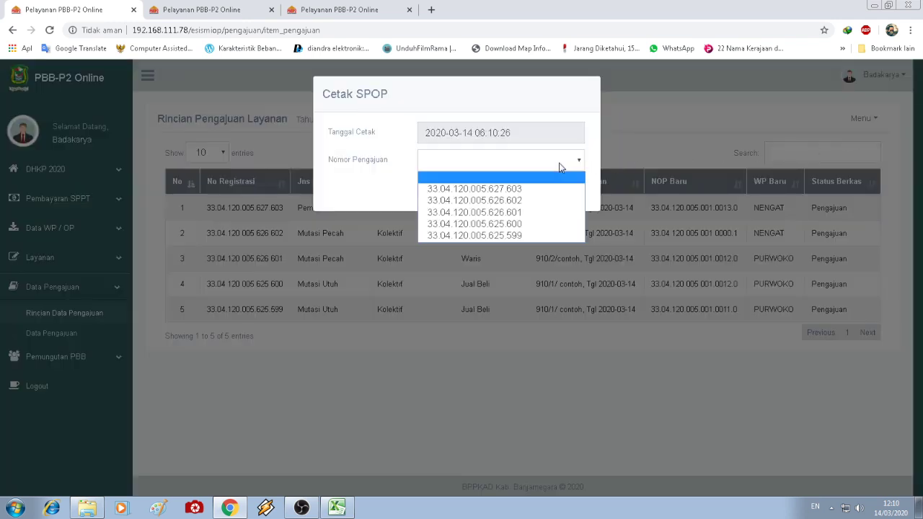
pyautogui.click(529, 235)
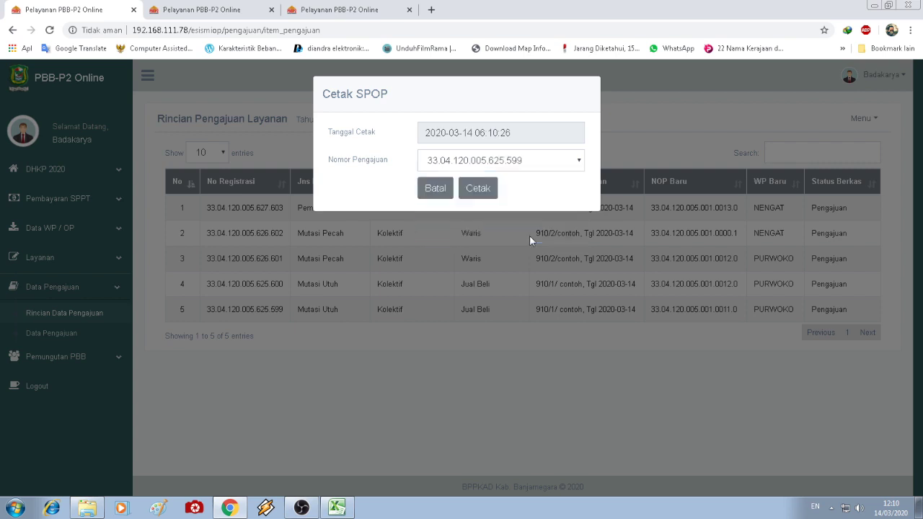
pyautogui.click(488, 188)
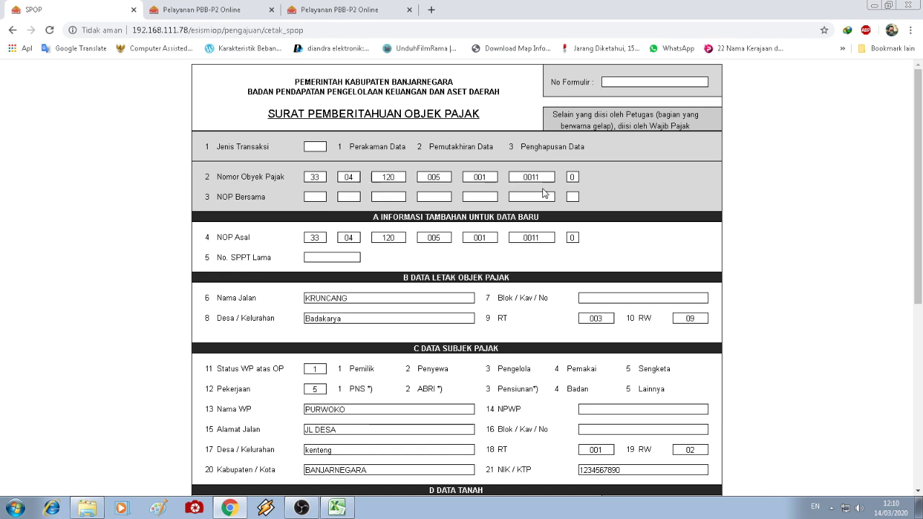
pyautogui.scroll(-4, 480, 228)
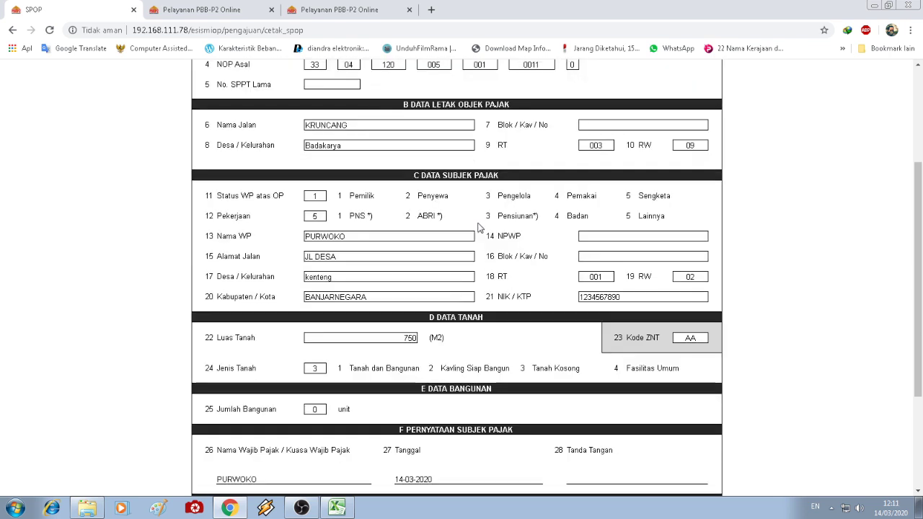
pyautogui.scroll(-1, 480, 228)
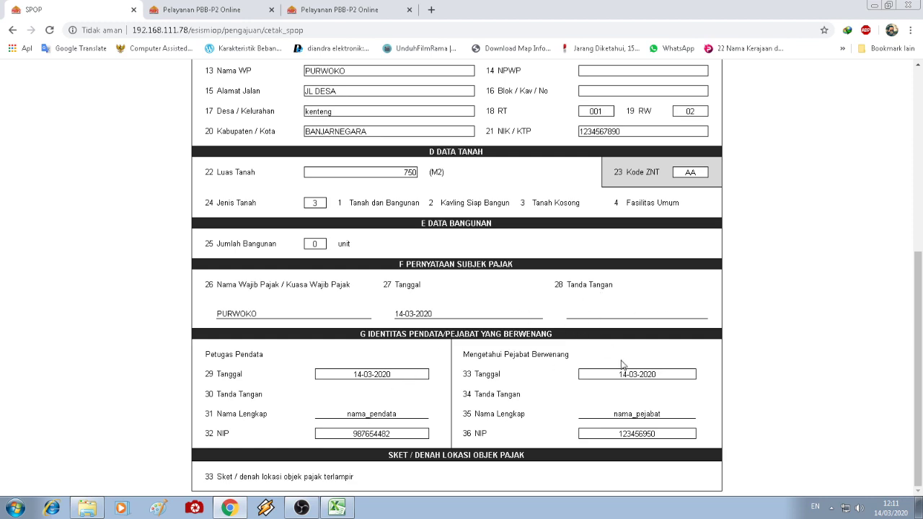
pyautogui.scroll(5, 622, 364)
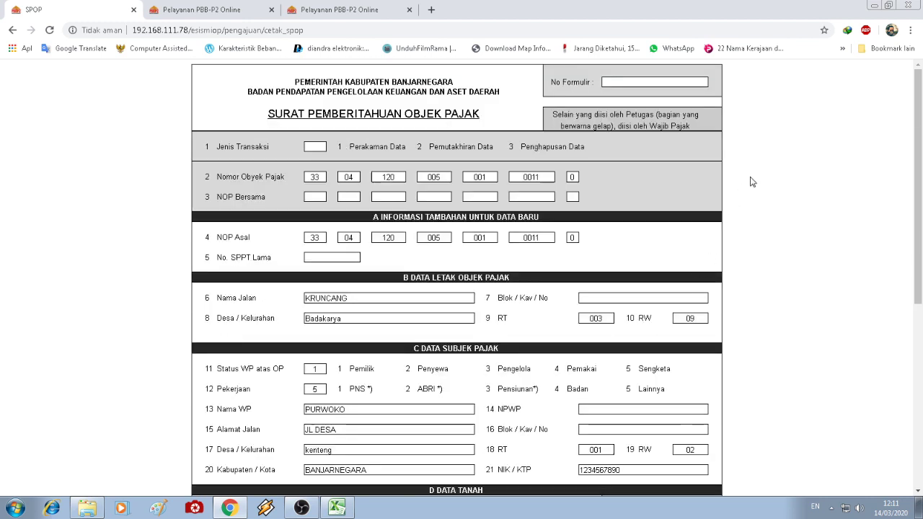
pyautogui.rightClick(750, 181)
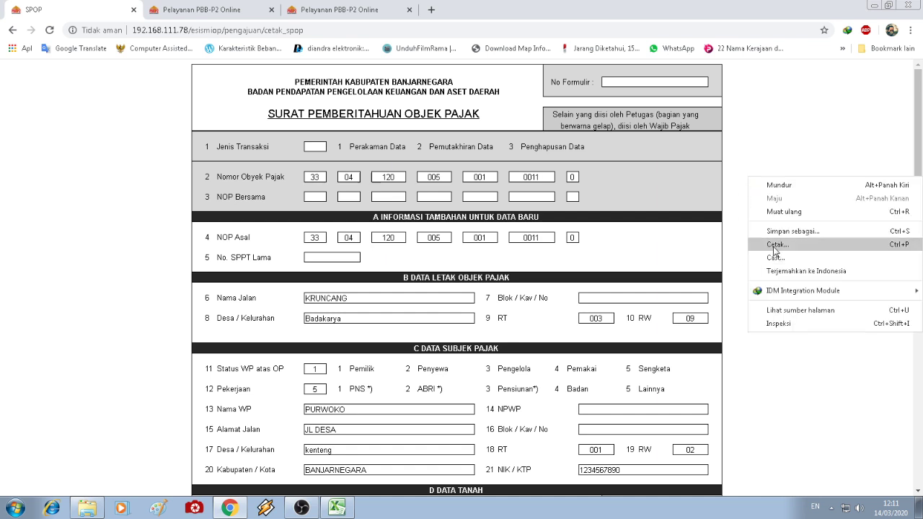
pyautogui.click(773, 249)
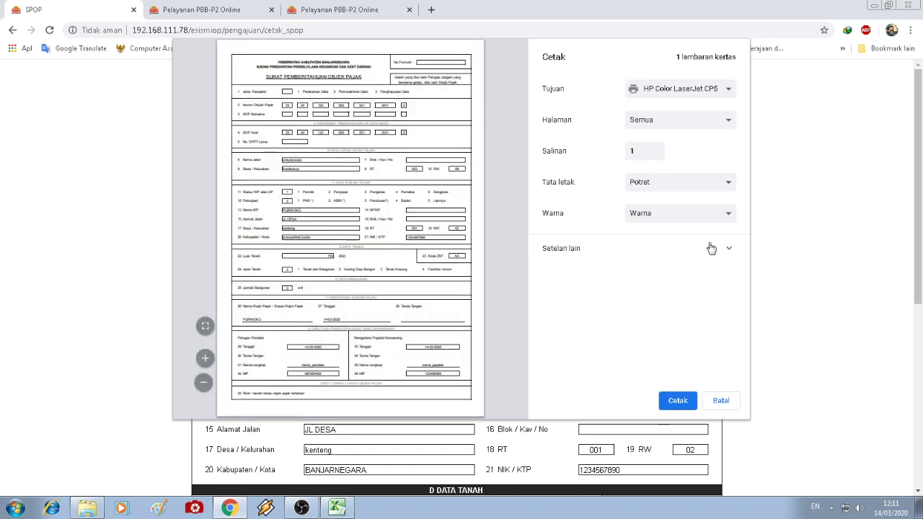
pyautogui.click(711, 248)
pyautogui.scroll(-1, 743, 267)
pyautogui.scroll(1, 741, 271)
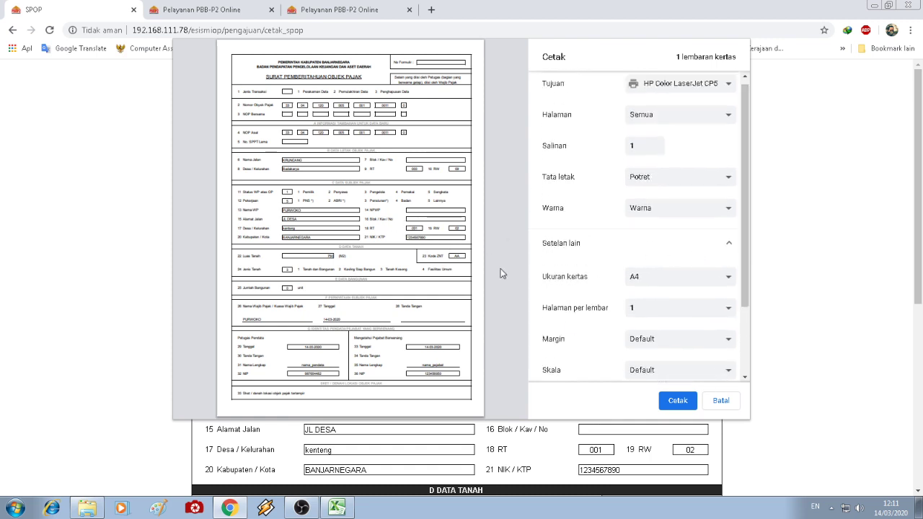
pyautogui.scroll(-2, 742, 260)
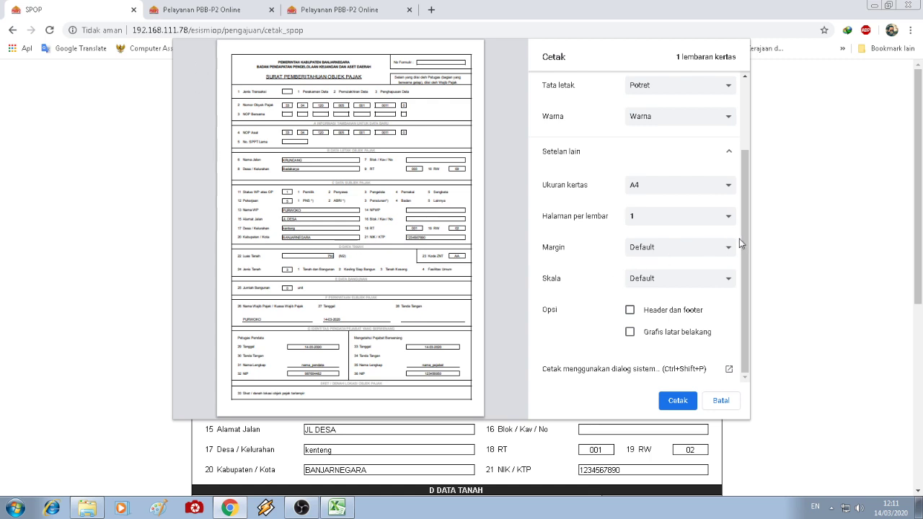
pyautogui.scroll(2, 738, 224)
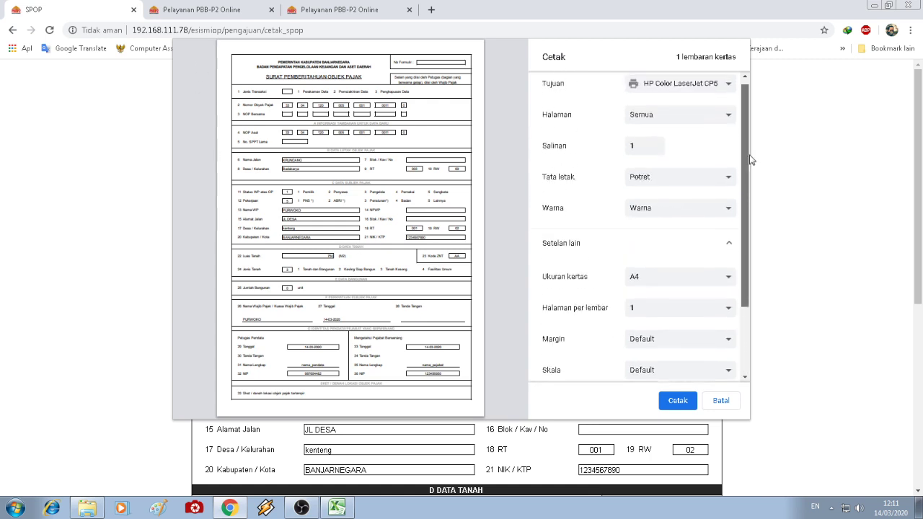
pyautogui.scroll(-1, 749, 187)
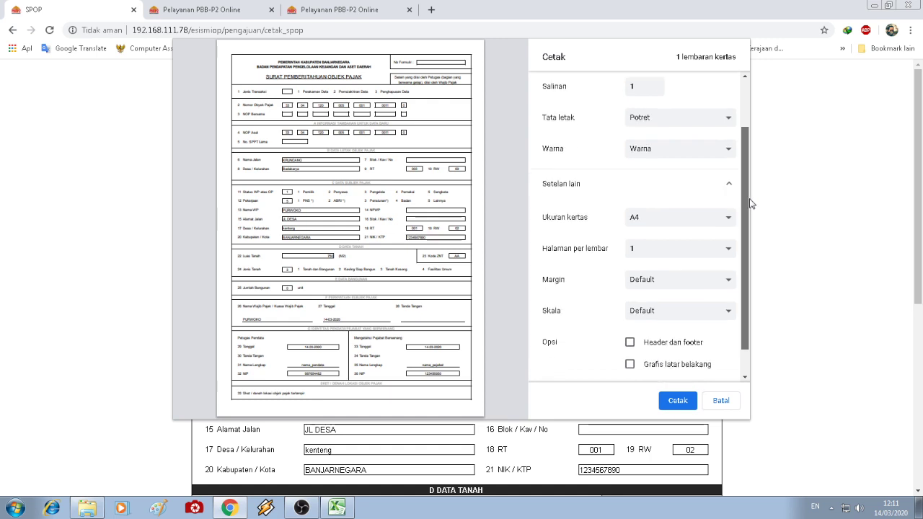
pyautogui.click(679, 312)
pyautogui.click(664, 335)
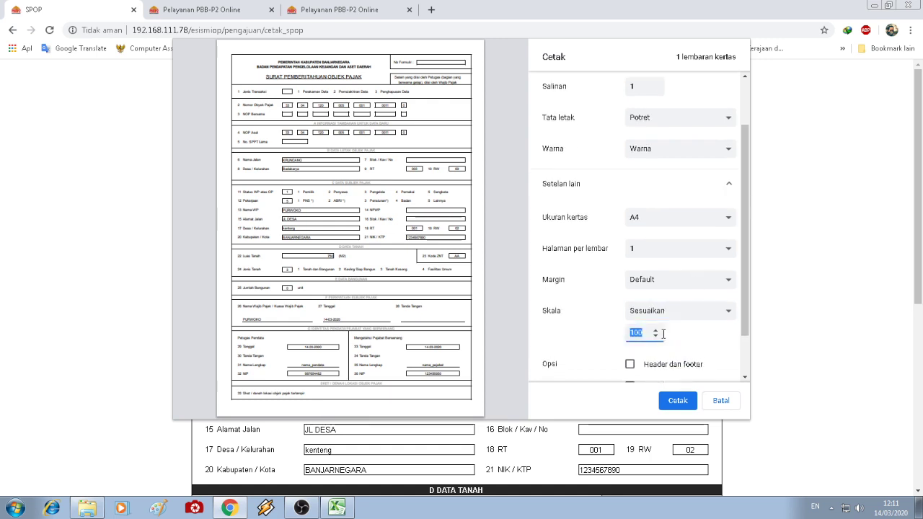
pyautogui.click(656, 337)
pyautogui.click(656, 336)
pyautogui.click(656, 337)
pyautogui.click(656, 337)
pyautogui.click(656, 337)
pyautogui.click(656, 336)
pyautogui.click(656, 337)
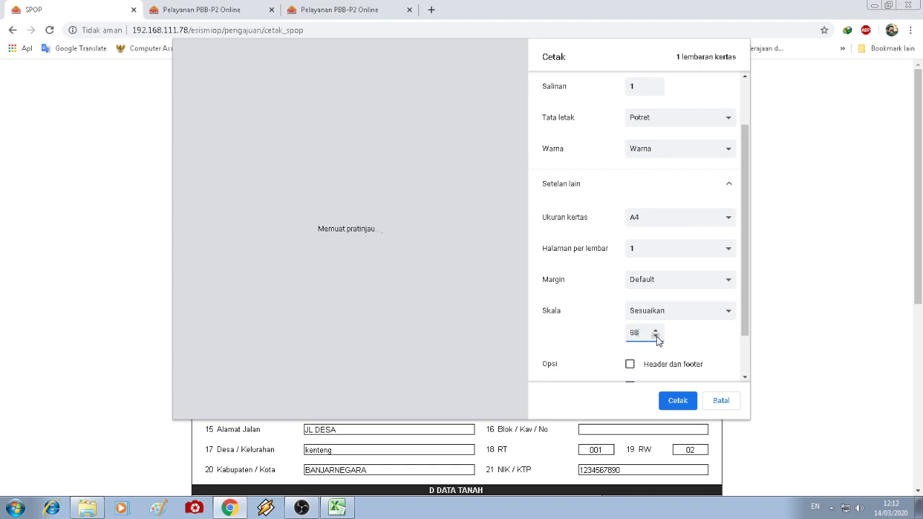
pyautogui.click(656, 336)
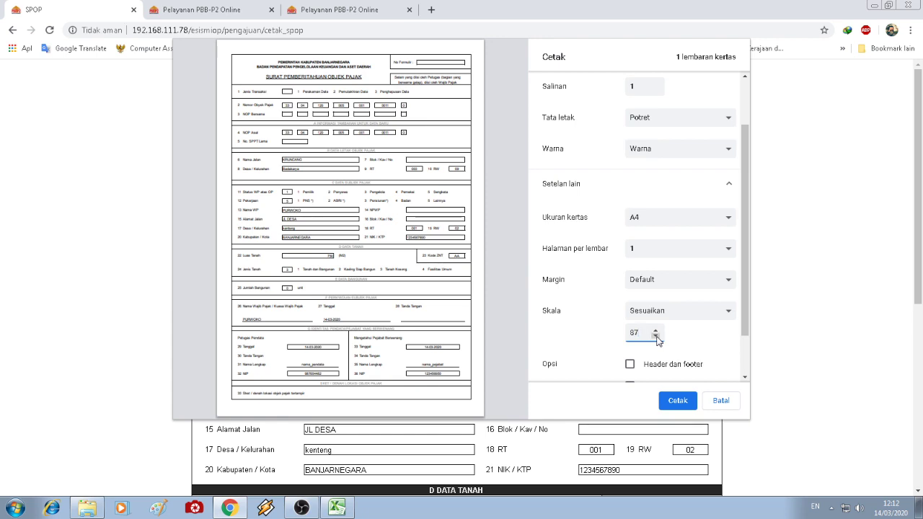
pyautogui.click(656, 338)
pyautogui.click(656, 338)
pyautogui.click(656, 337)
pyautogui.click(656, 337)
pyautogui.click(656, 337)
pyautogui.click(656, 337)
pyautogui.click(656, 338)
pyautogui.click(656, 337)
pyautogui.click(656, 338)
pyautogui.click(656, 337)
pyautogui.click(656, 337)
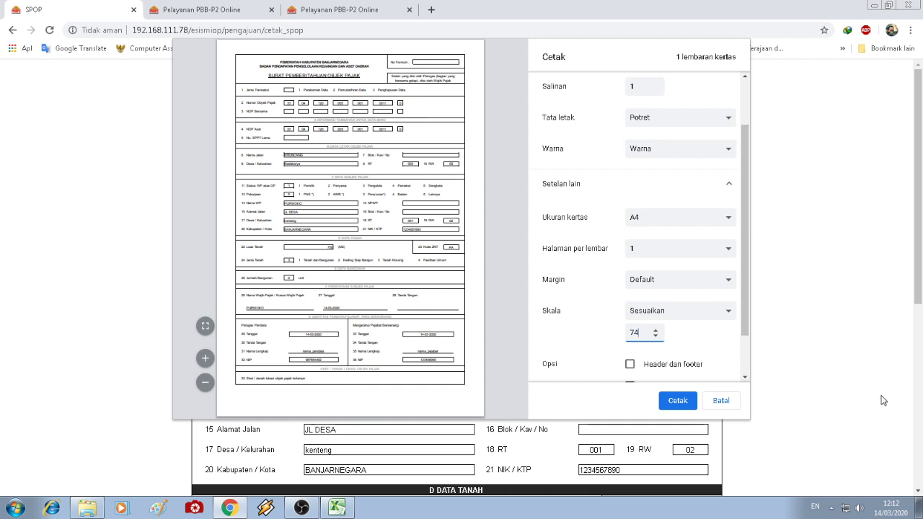
pyautogui.click(723, 401)
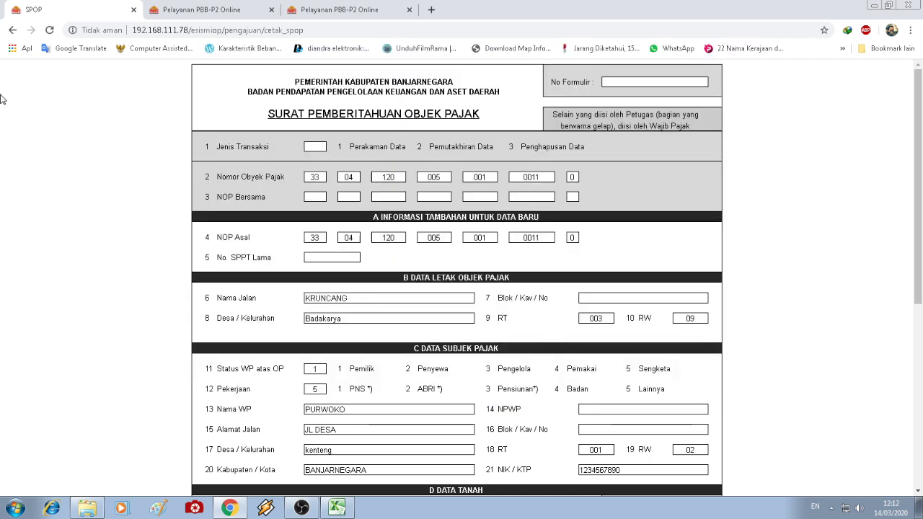
# - Return from the SPOP form to the Rincian Data Pengajuan list, then bring the other tabs forward
pyautogui.click(12, 32)
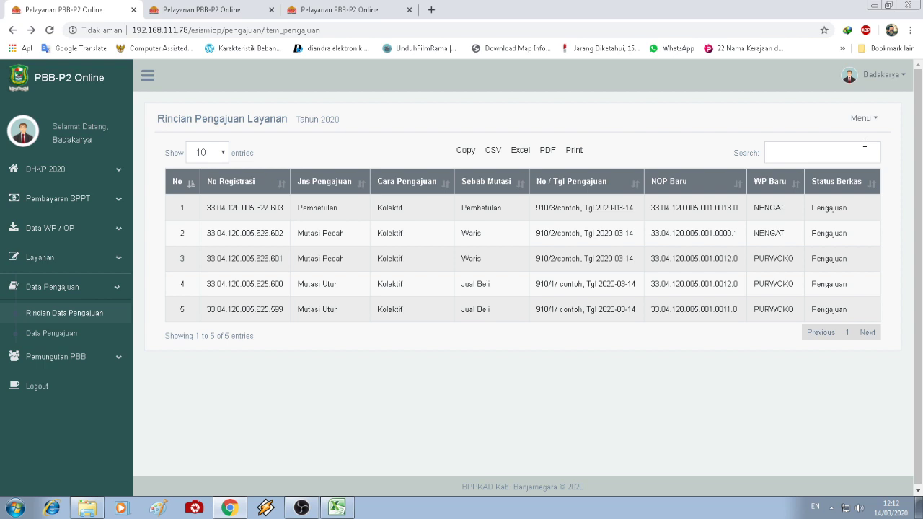
pyautogui.click(42, 339)
pyautogui.click(66, 292)
pyautogui.click(65, 286)
pyautogui.click(69, 312)
pyautogui.click(335, 7)
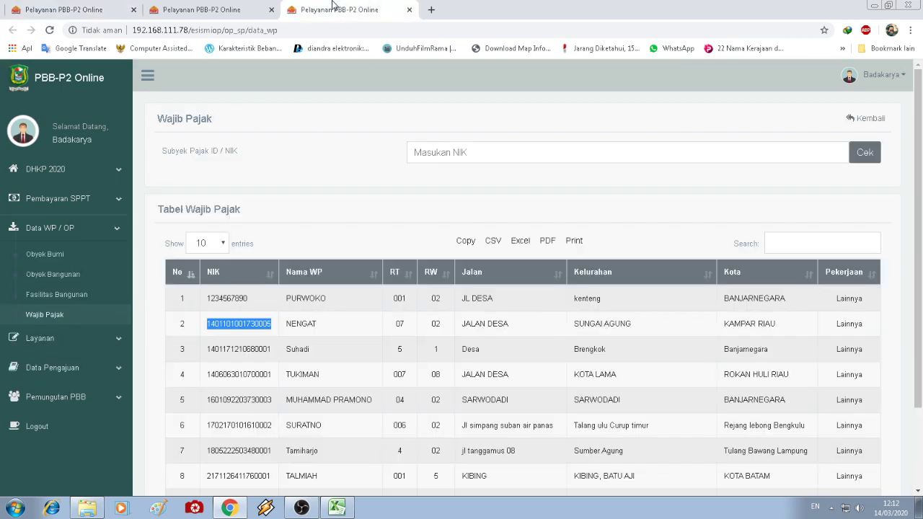
pyautogui.click(241, 5)
# - Close the Wajib Pajak tab, tick 'Cetak dokumen persyaratan', and return to the submission items tab
pyautogui.click(409, 10)
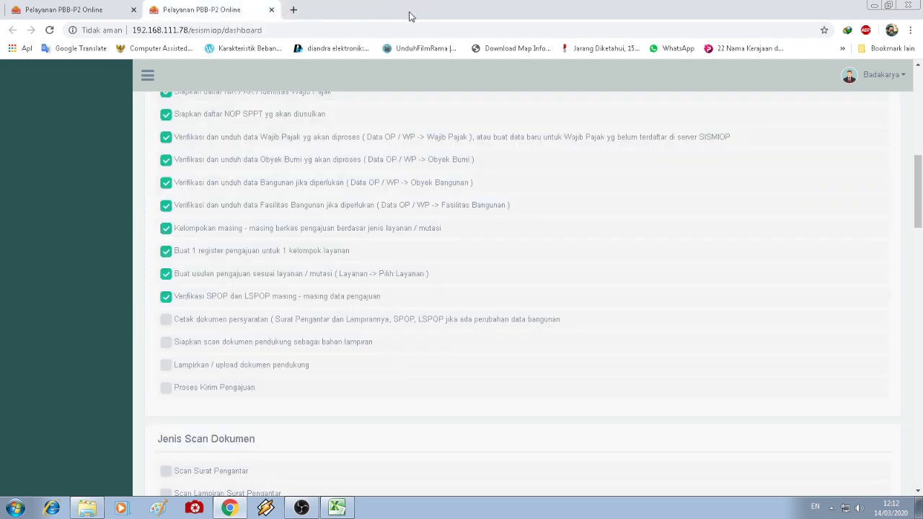
pyautogui.click(167, 320)
pyautogui.moveTo(172, 342); pyautogui.dragTo(344, 346)
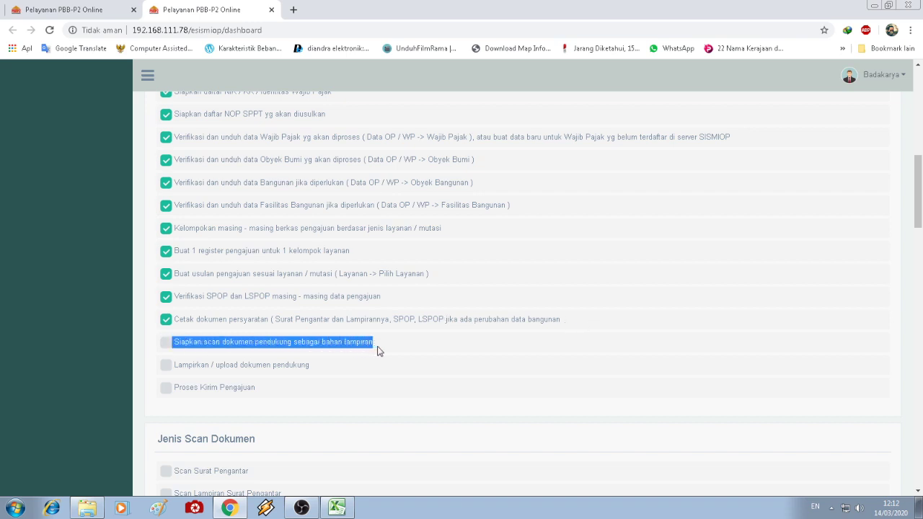
pyautogui.click(383, 377)
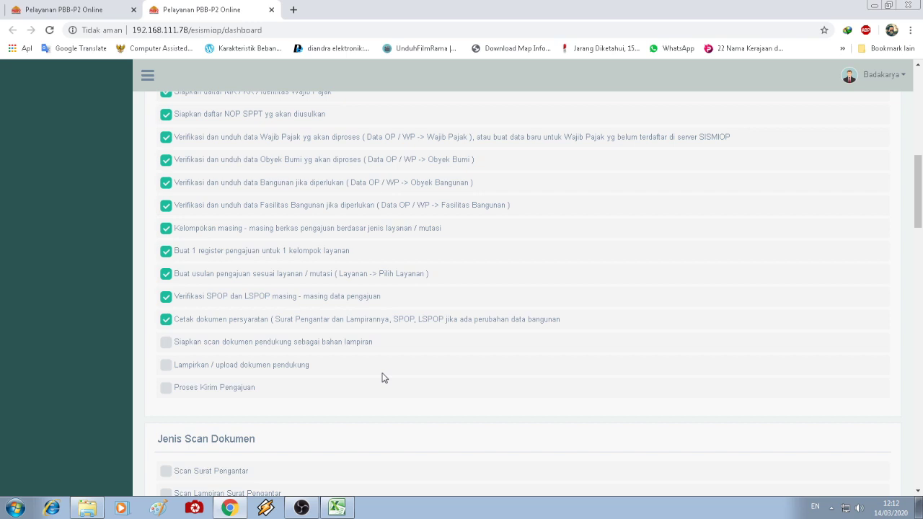
pyautogui.scroll(1, 384, 377)
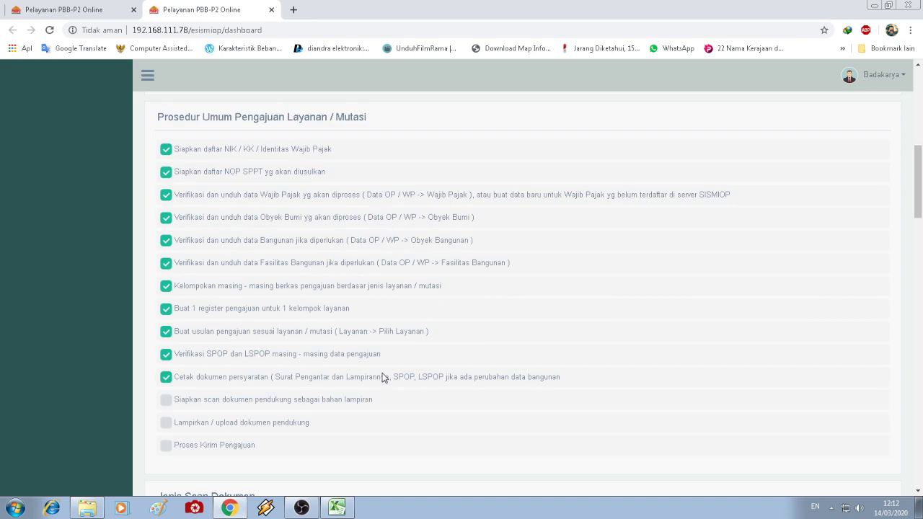
pyautogui.click(73, 8)
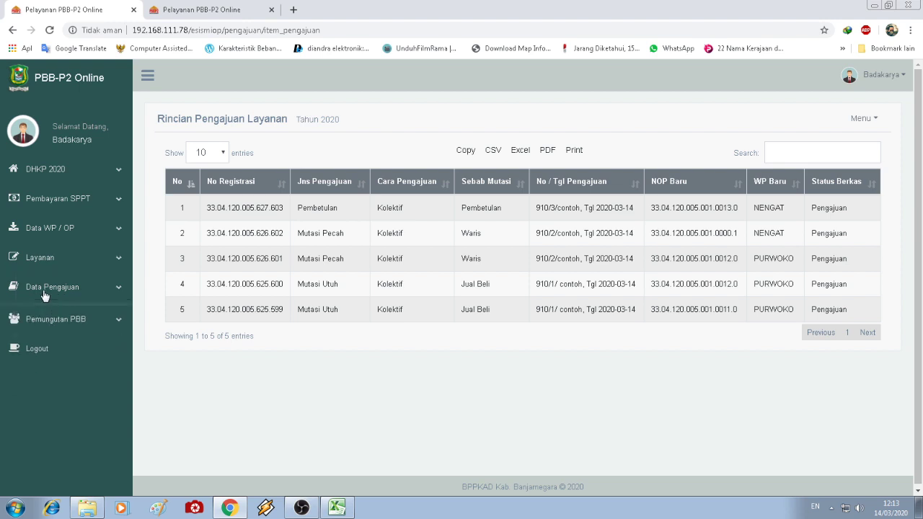
pyautogui.click(50, 316)
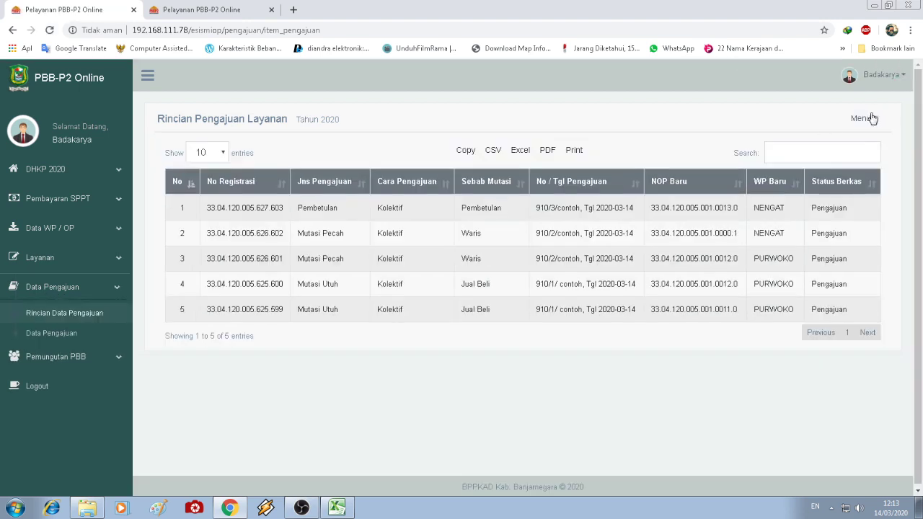
pyautogui.click(873, 118)
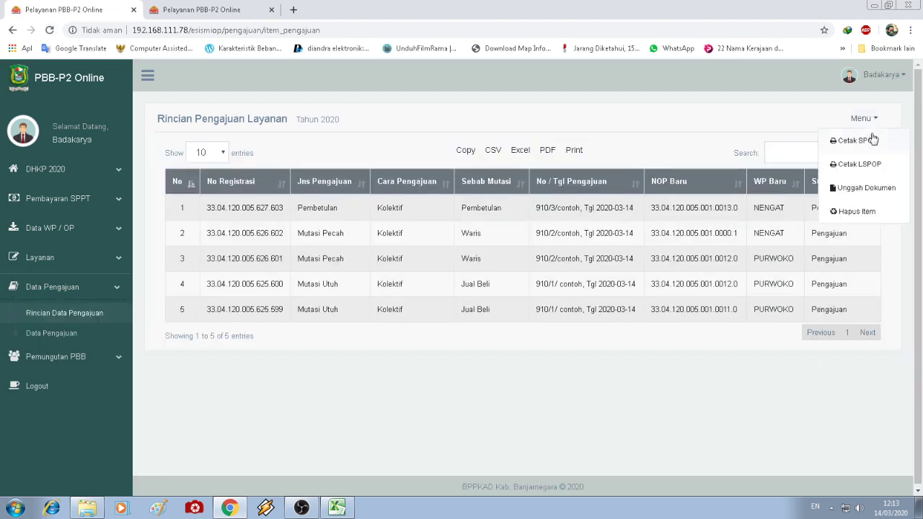
pyautogui.click(874, 191)
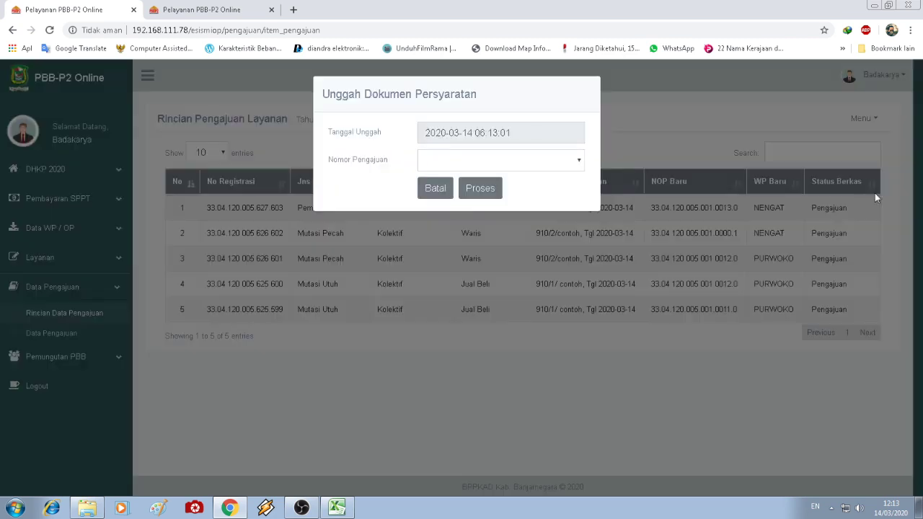
pyautogui.click(556, 167)
pyautogui.click(520, 236)
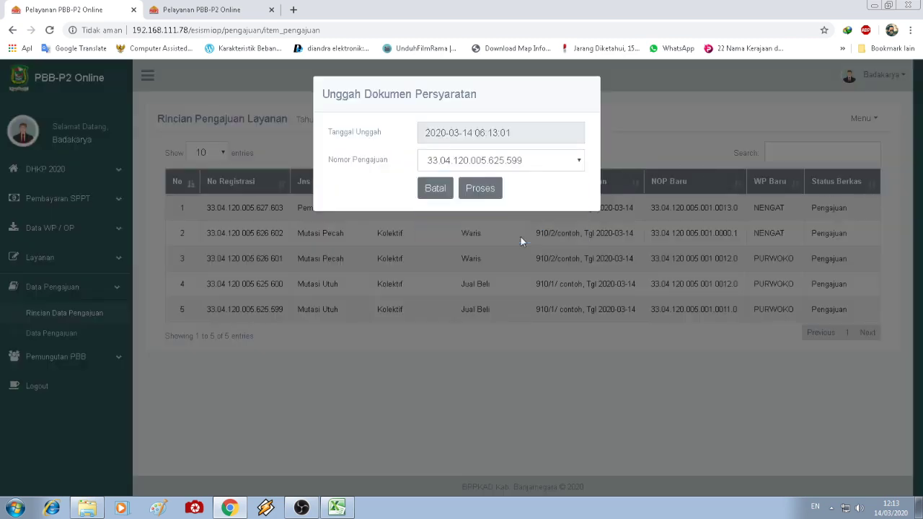
pyautogui.click(493, 193)
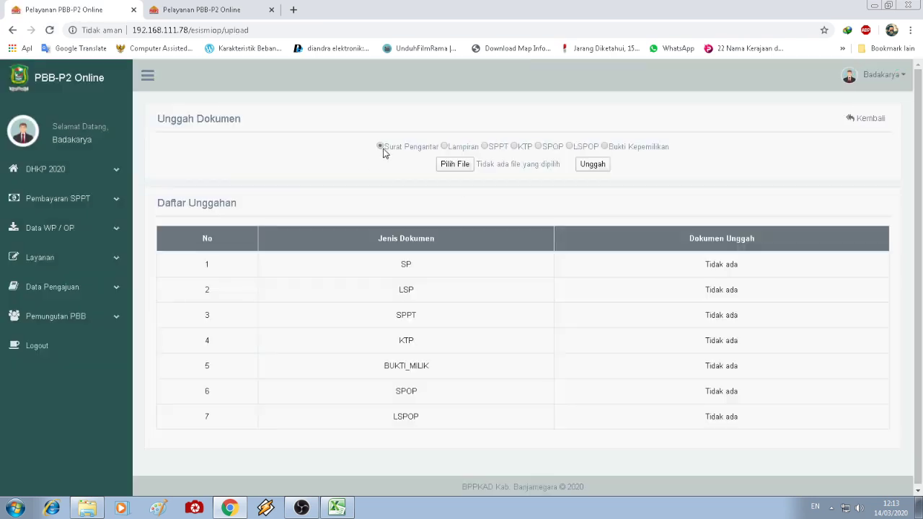
pyautogui.click(445, 147)
pyautogui.click(513, 147)
pyautogui.click(539, 147)
pyautogui.click(569, 147)
pyautogui.click(604, 148)
# - Pick id petugas.jpg from the Pictures library as the Surat Pengantar file
pyautogui.click(455, 166)
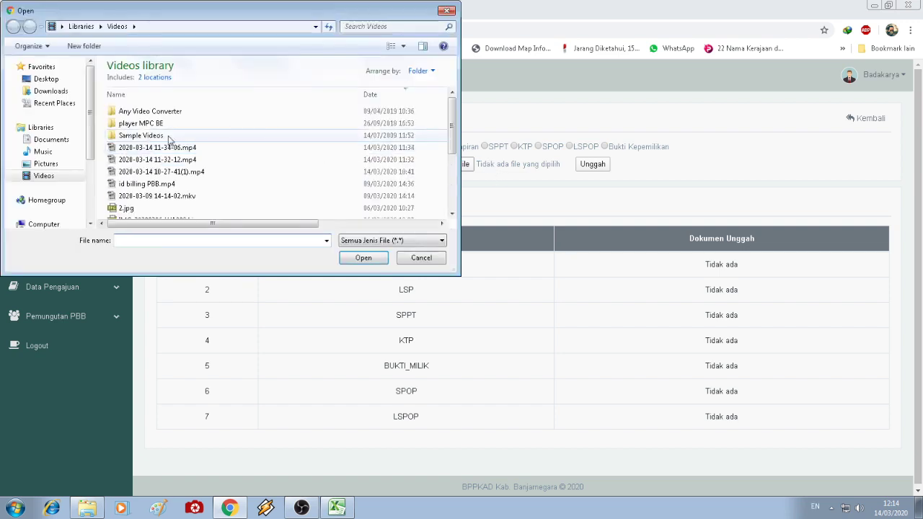
pyautogui.click(123, 209)
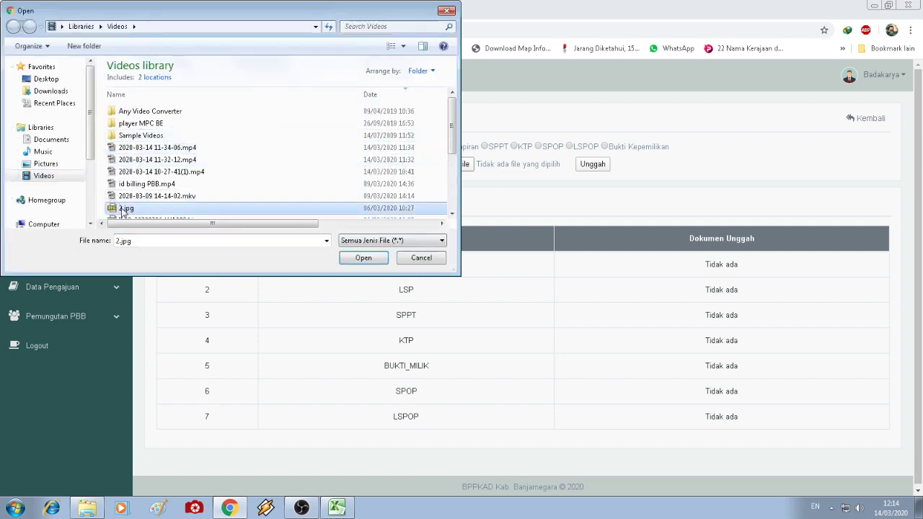
pyautogui.click(423, 46)
pyautogui.click(403, 46)
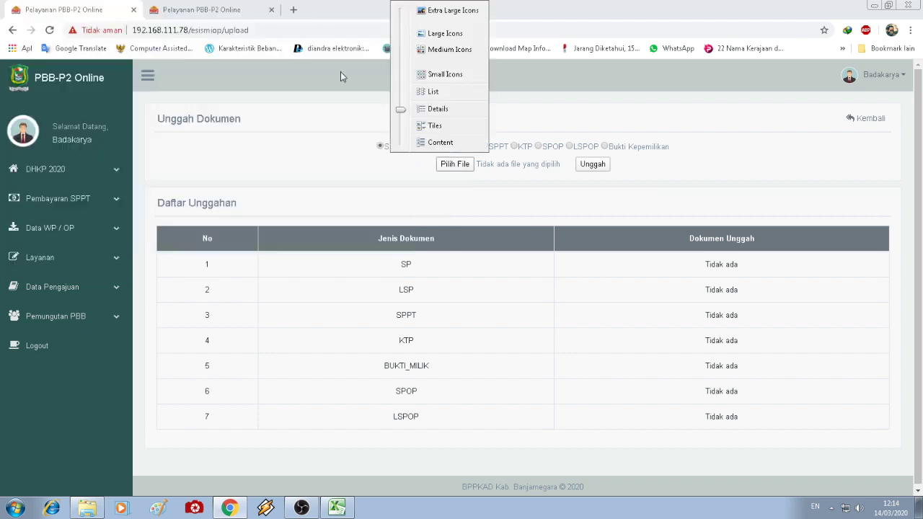
pyautogui.click(238, 490)
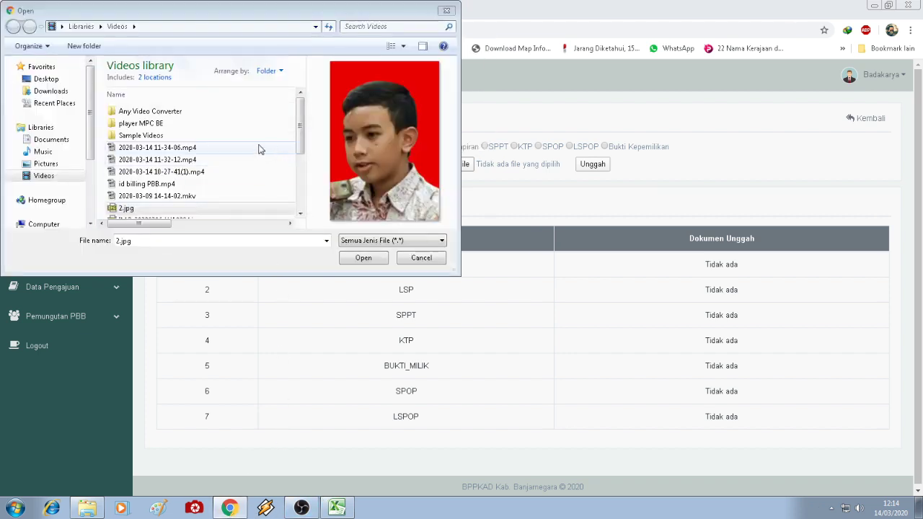
pyautogui.click(44, 163)
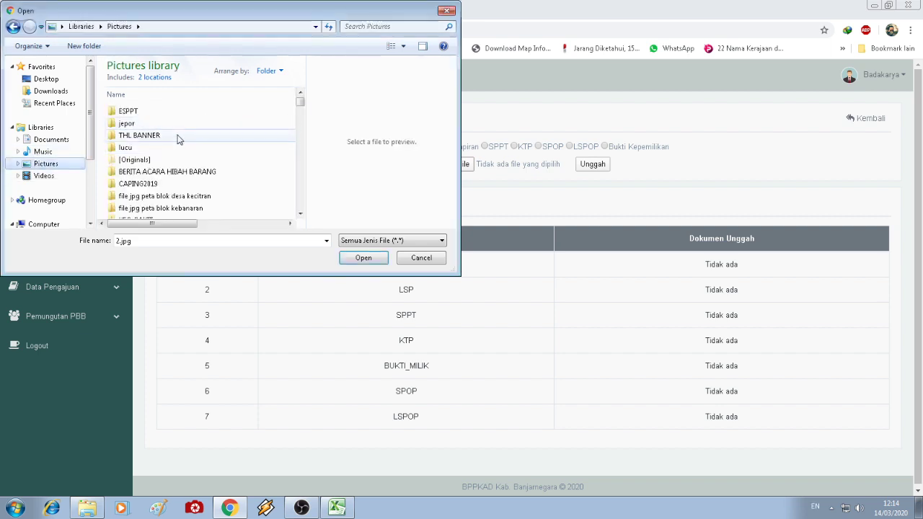
pyautogui.scroll(-5, 302, 112)
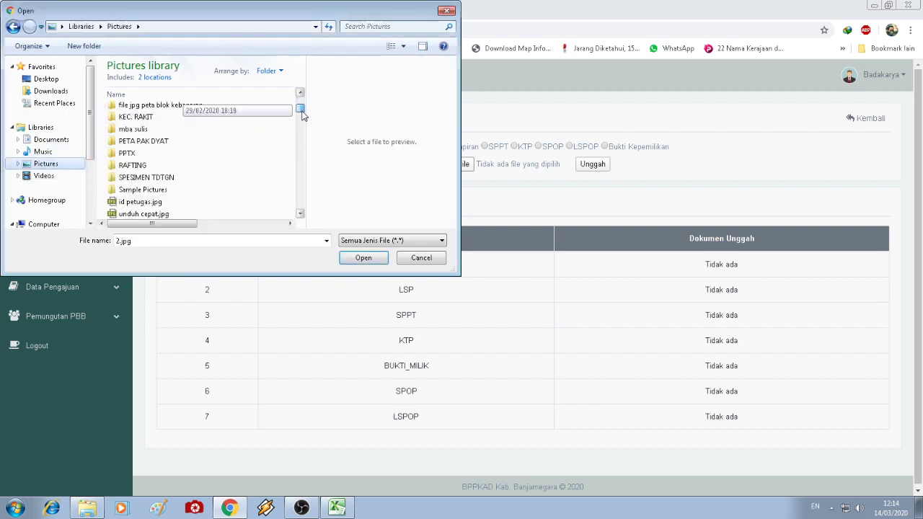
pyautogui.click(213, 162)
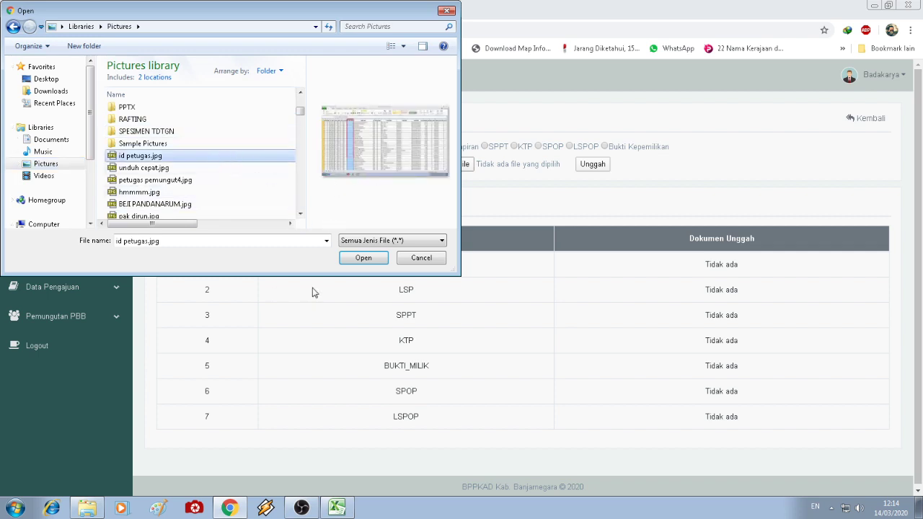
pyautogui.click(360, 259)
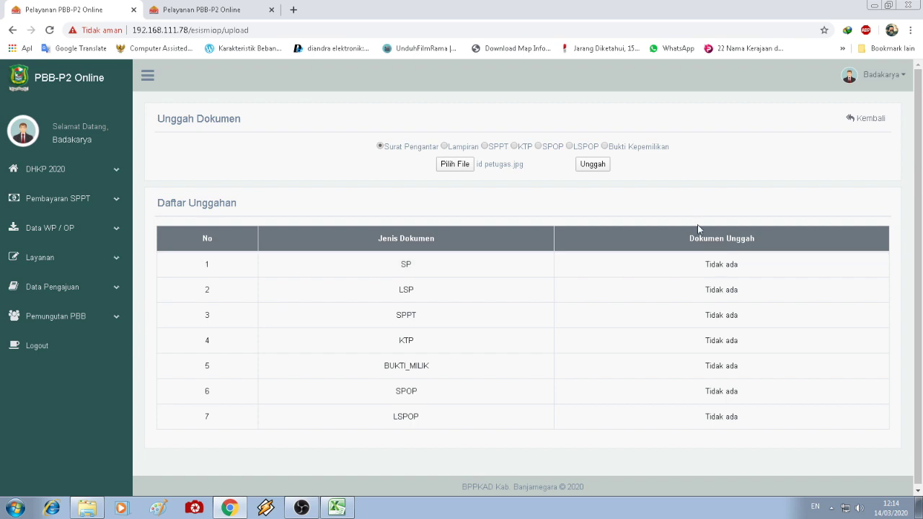
# - Reselect id petugas.jpg and upload it as the SP document
pyautogui.click(455, 164)
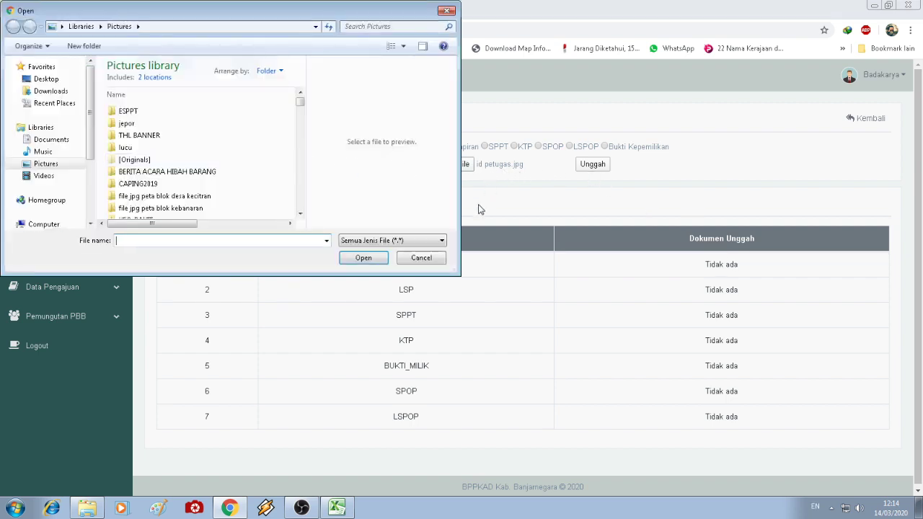
pyautogui.click(421, 258)
pyautogui.click(451, 165)
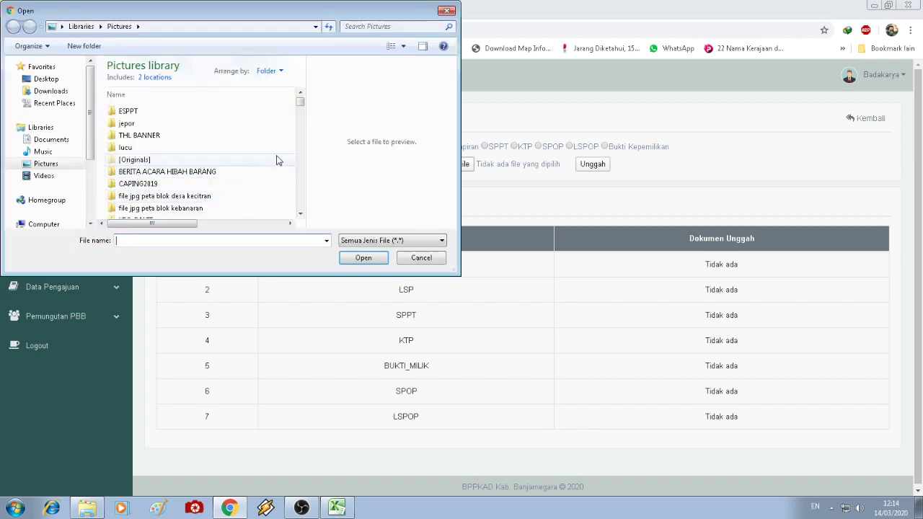
pyautogui.moveTo(300, 102); pyautogui.dragTo(300, 109)
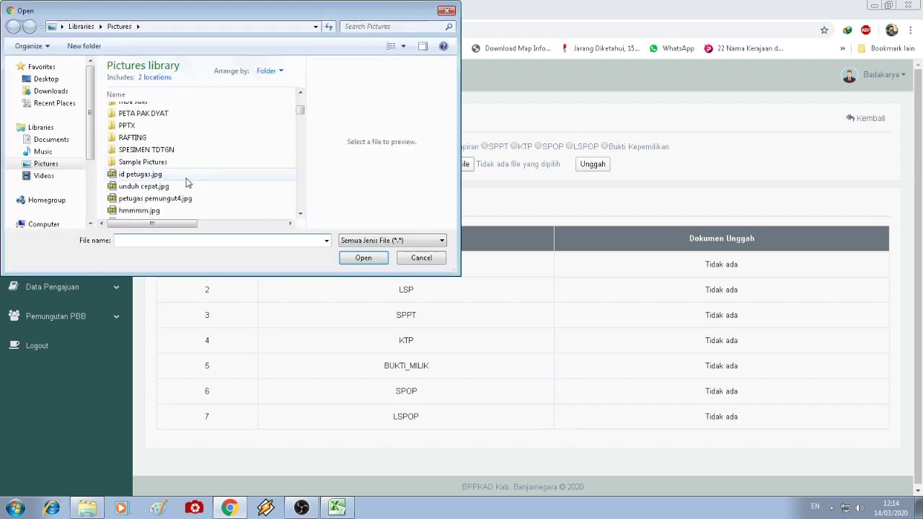
pyautogui.click(181, 176)
pyautogui.click(363, 258)
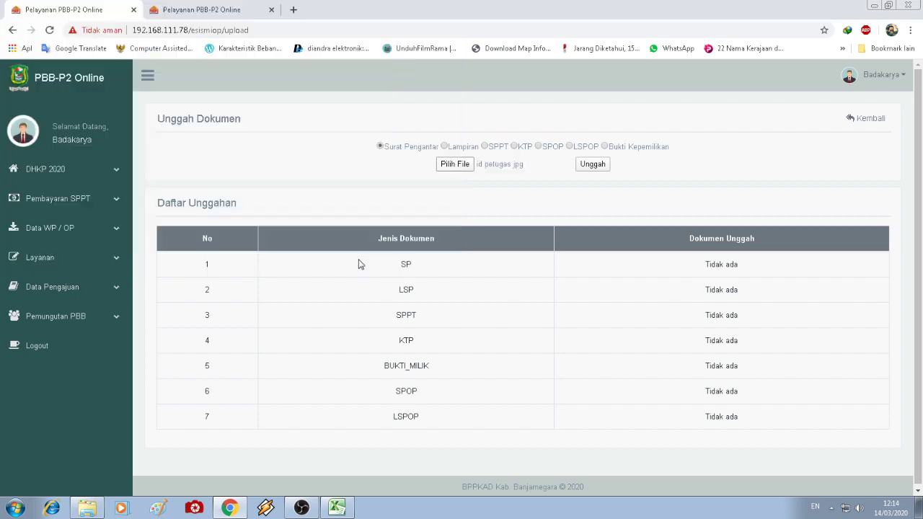
pyautogui.click(592, 165)
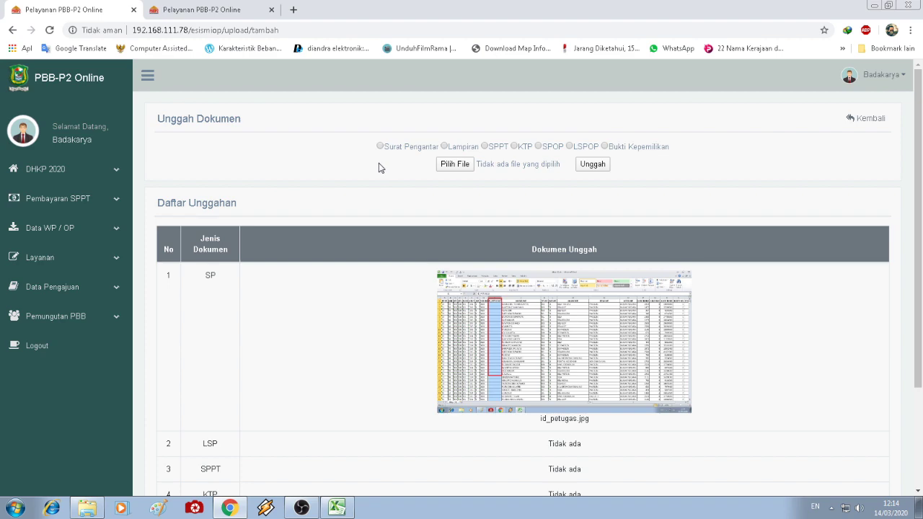
pyautogui.scroll(-2, 538, 341)
pyautogui.scroll(2, 537, 359)
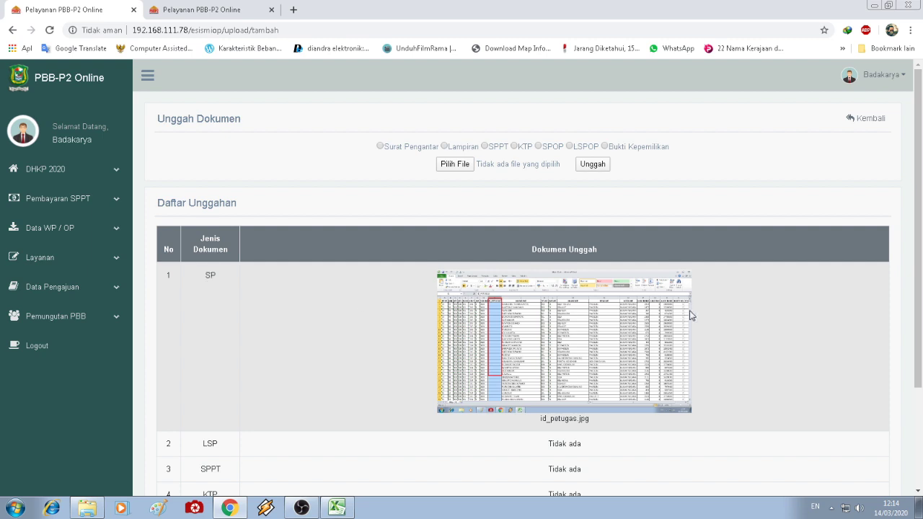
# - Switch the document type to Lampiran and upload unduh cepat.jpg as the LSP document
pyautogui.click(460, 148)
pyautogui.click(460, 166)
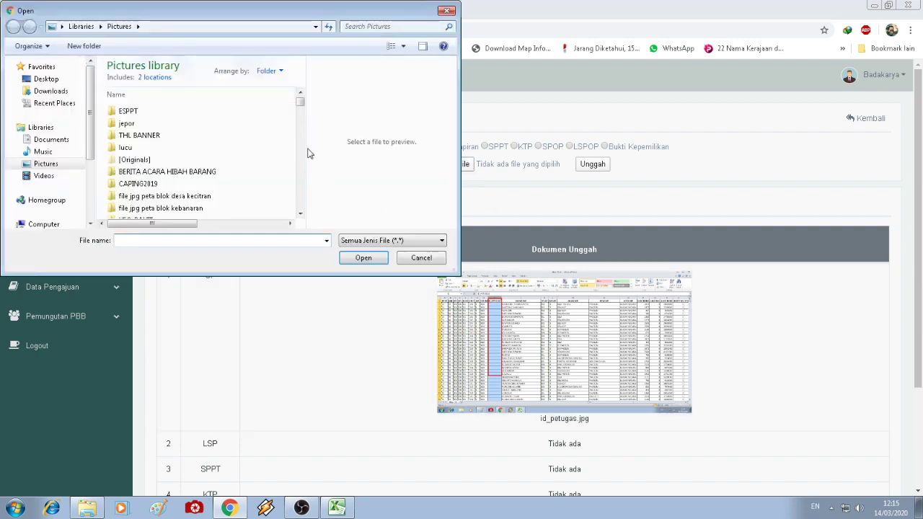
pyautogui.scroll(-5, 267, 166)
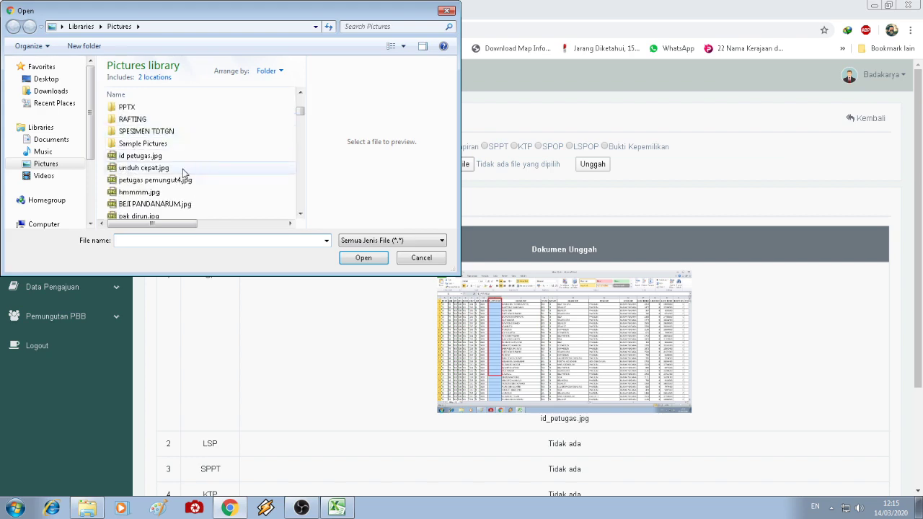
pyautogui.click(144, 168)
pyautogui.click(363, 258)
pyautogui.click(592, 166)
pyautogui.scroll(-3, 766, 285)
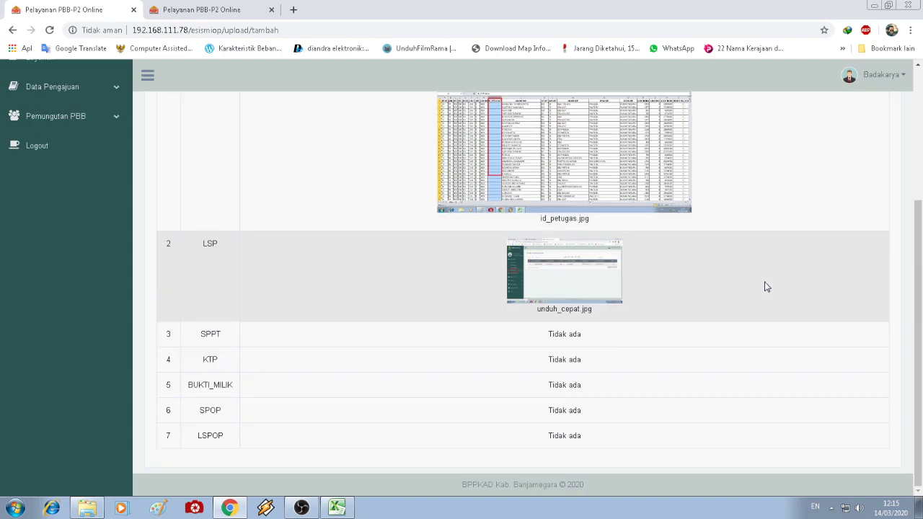
pyautogui.scroll(3, 764, 281)
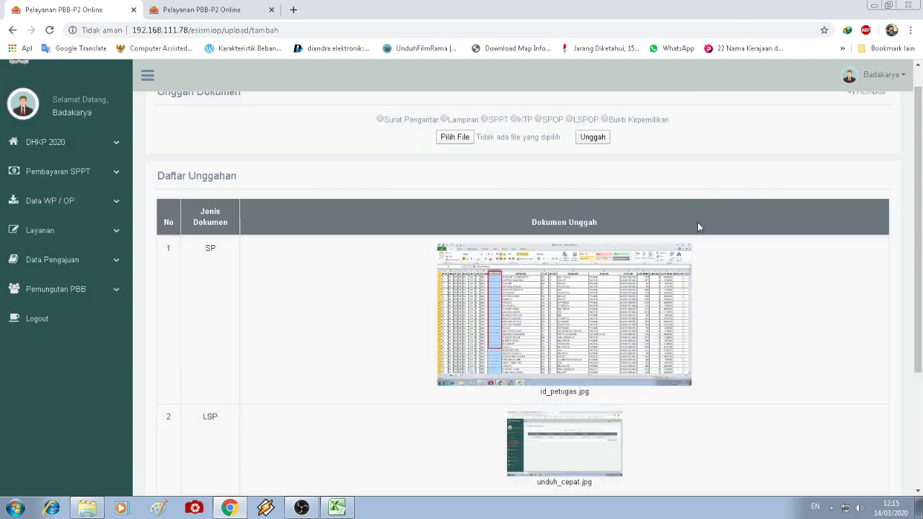
pyautogui.scroll(-3, 697, 225)
pyautogui.scroll(3, 664, 223)
pyautogui.click(79, 259)
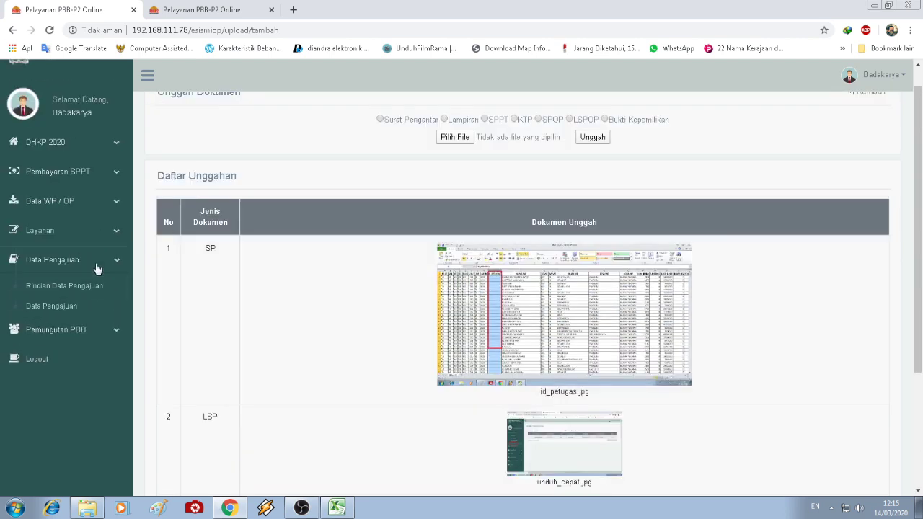
# - Tick the dashboard checklist items for preparing scans and uploading supporting documents
pyautogui.click(201, 10)
pyautogui.scroll(-3, 280, 320)
pyautogui.click(165, 226)
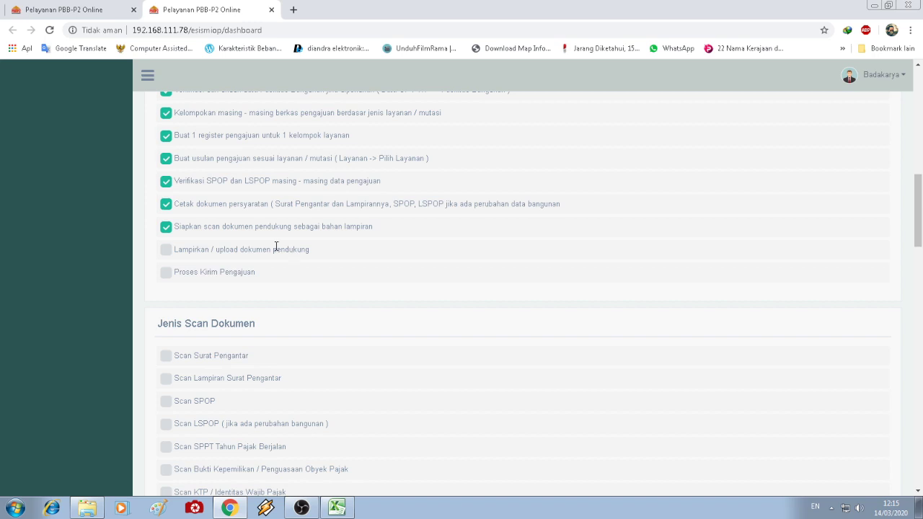
pyautogui.click(166, 250)
pyautogui.click(90, 9)
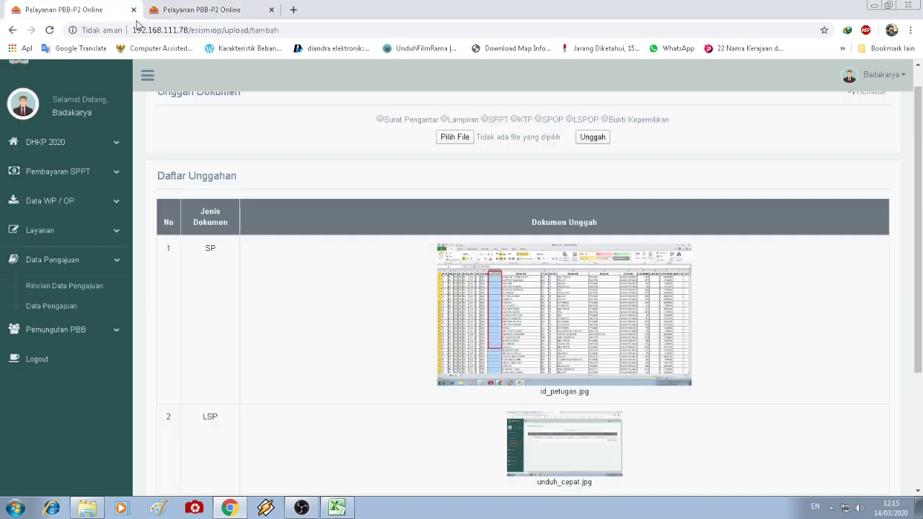
# - Tick Proses Kirim Pengajuan on the checklist and return to the Unggah Dokumen page
pyautogui.scroll(-3, 421, 324)
pyautogui.scroll(3, 420, 317)
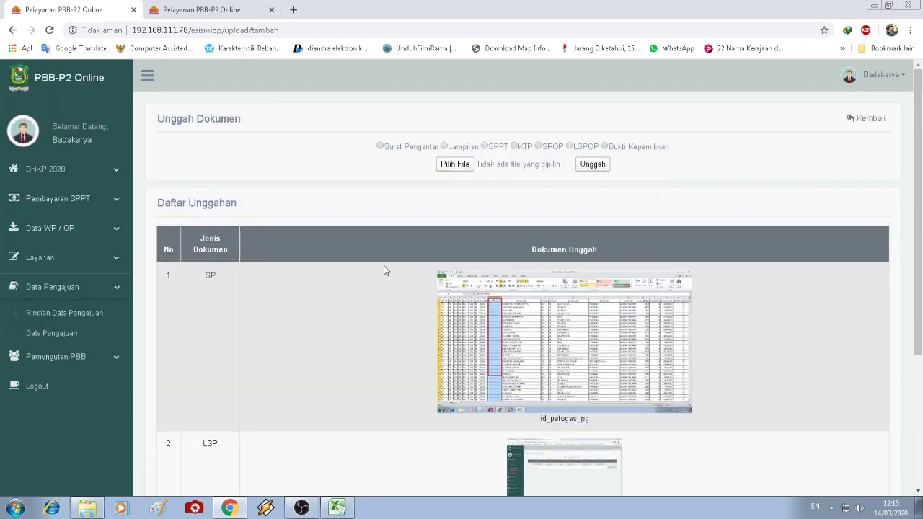
pyautogui.click(185, 7)
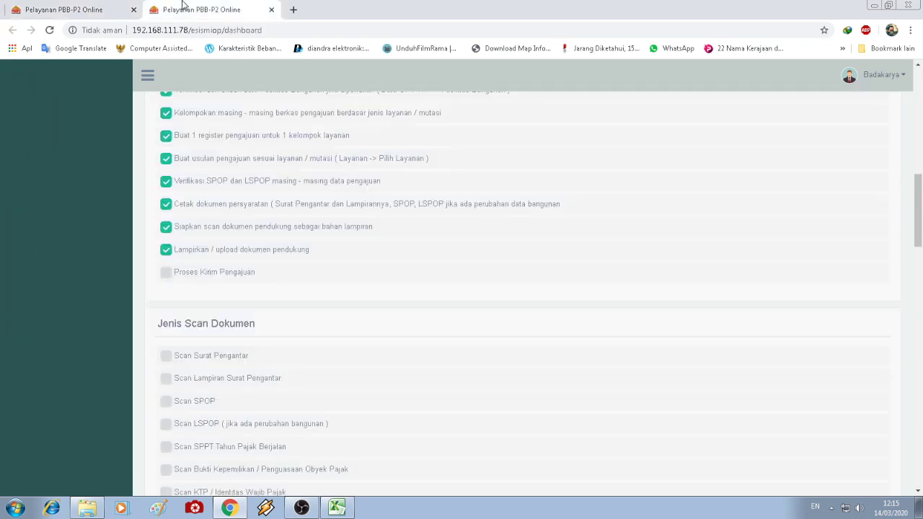
pyautogui.click(167, 273)
pyautogui.click(38, 7)
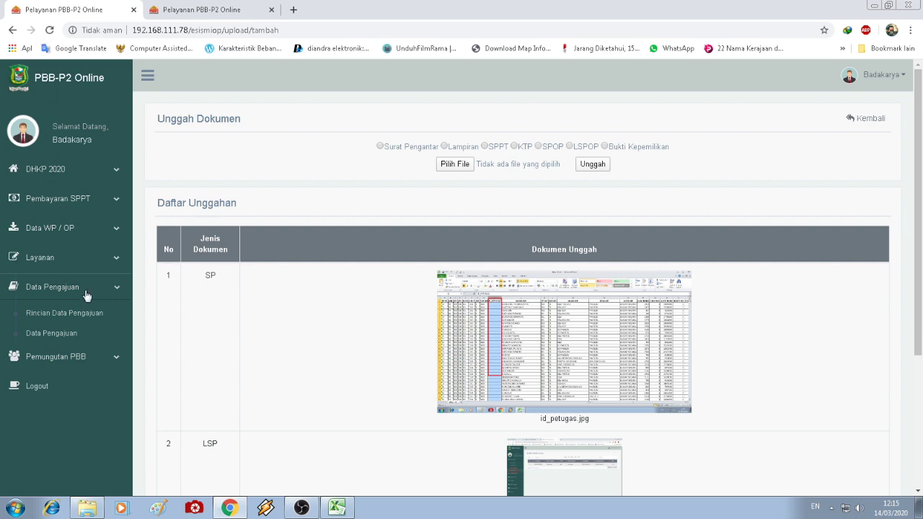
pyautogui.click(85, 320)
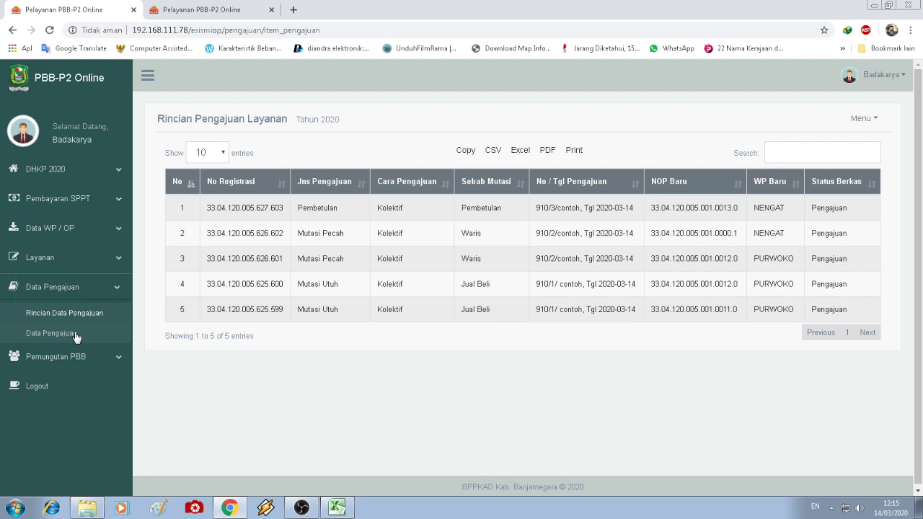
pyautogui.click(75, 334)
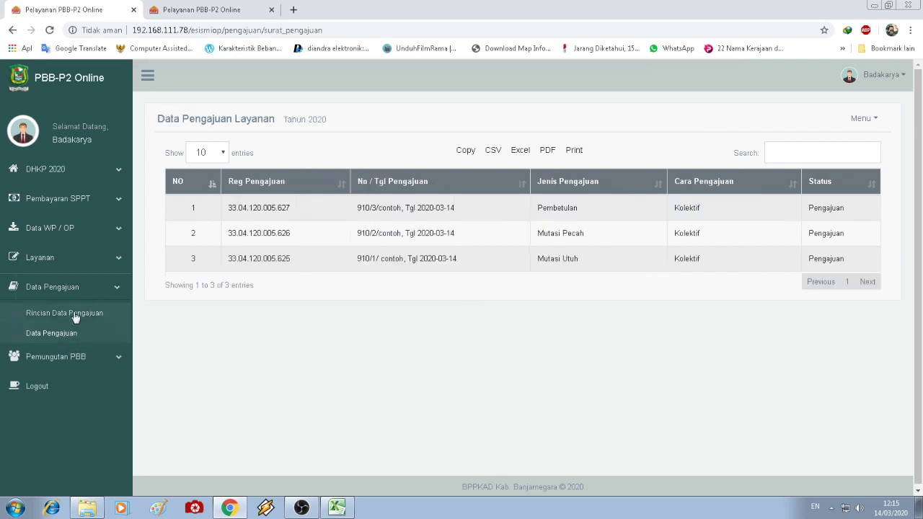
pyautogui.click(75, 315)
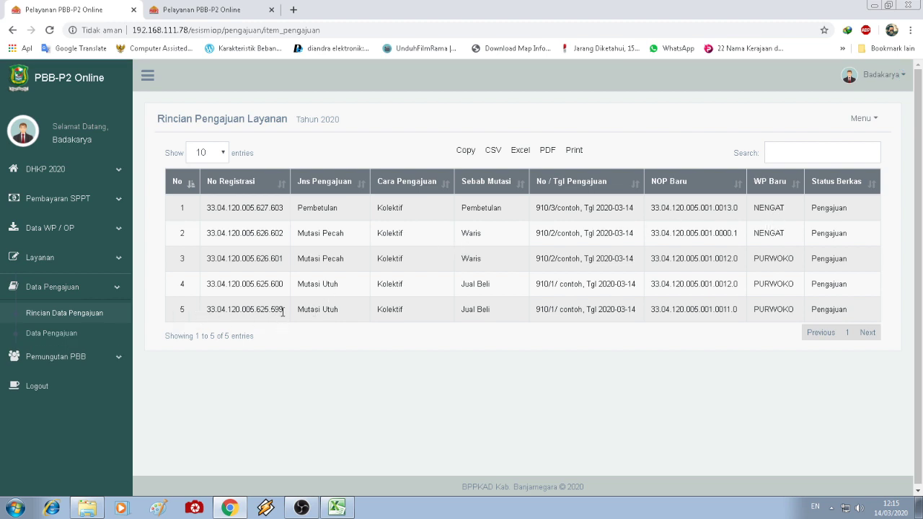
pyautogui.moveTo(284, 310); pyautogui.dragTo(277, 284)
pyautogui.click(325, 285)
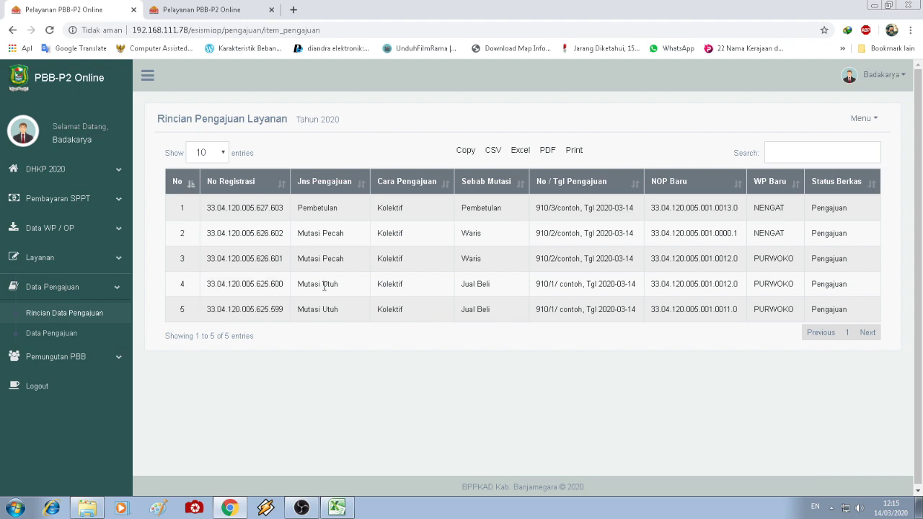
pyautogui.click(875, 120)
pyautogui.click(863, 217)
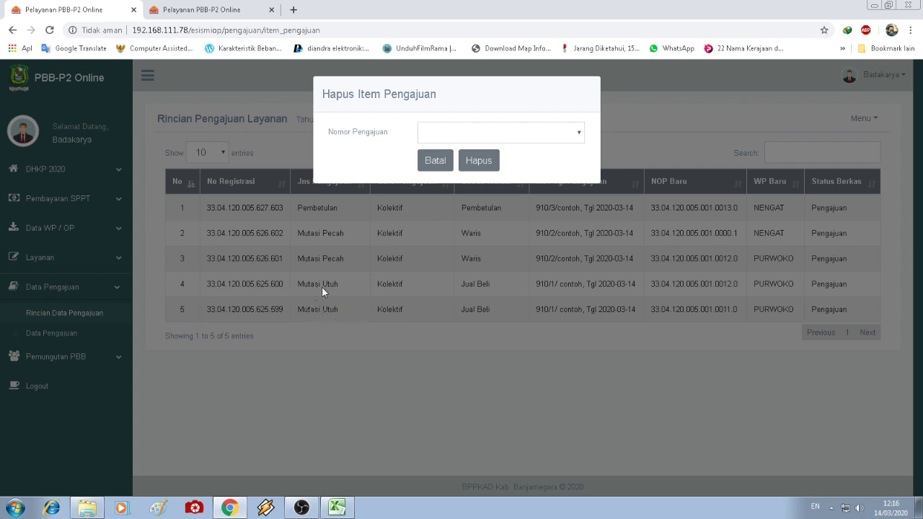
pyautogui.click(488, 129)
pyautogui.click(498, 196)
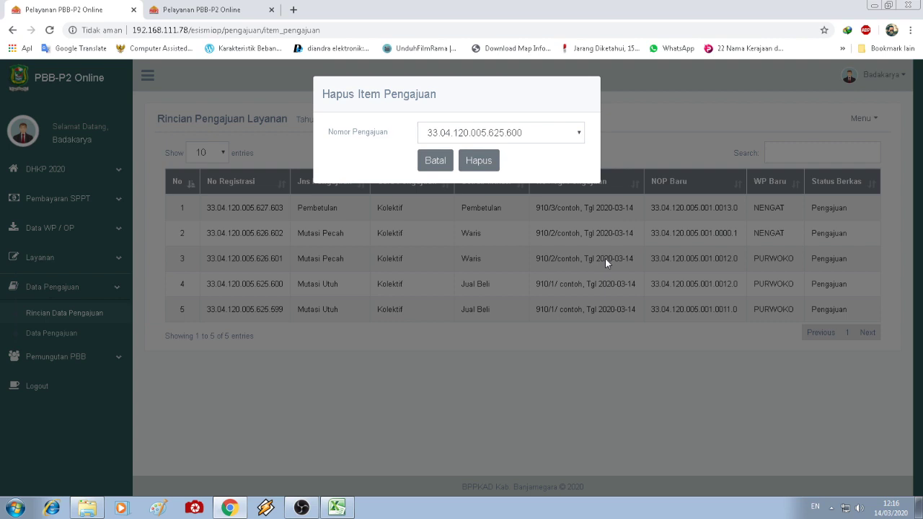
pyautogui.click(436, 163)
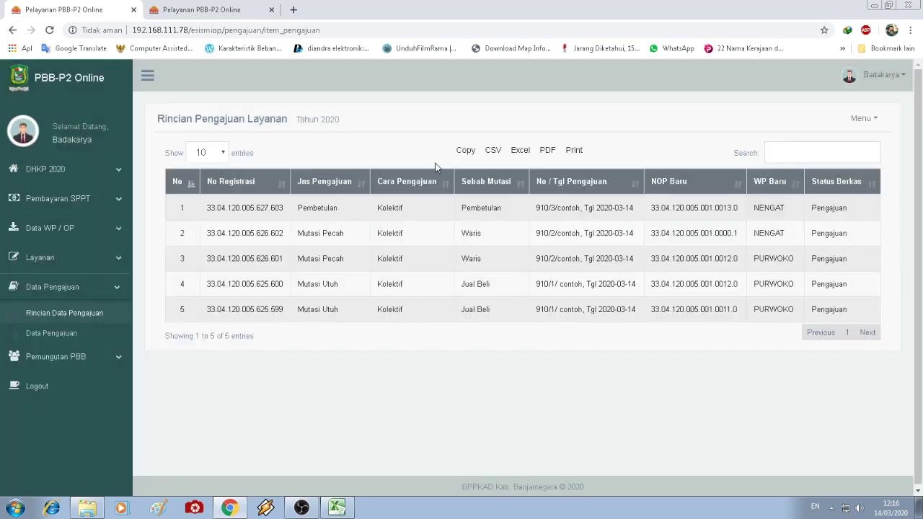
pyautogui.click(35, 336)
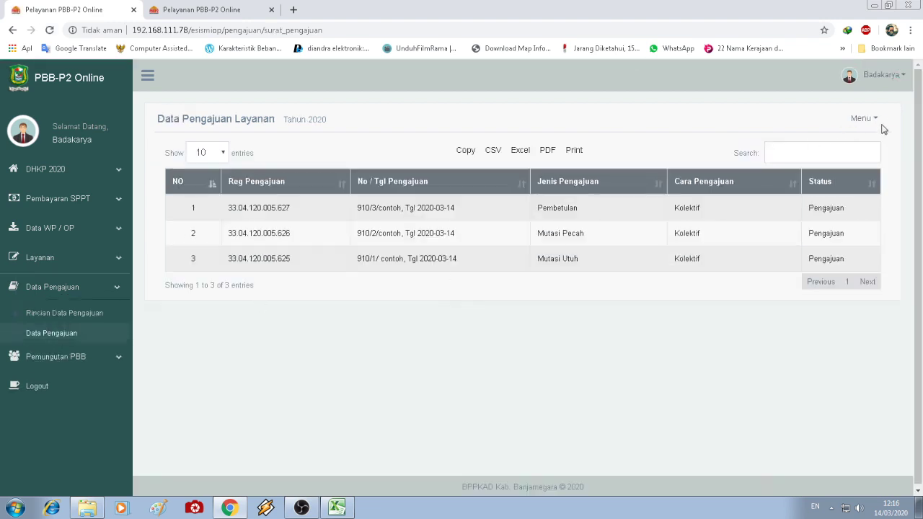
# - Send submission 33.04.120.005.625 through Kirim Pengajuan so its status becomes Terkirim
pyautogui.click(871, 120)
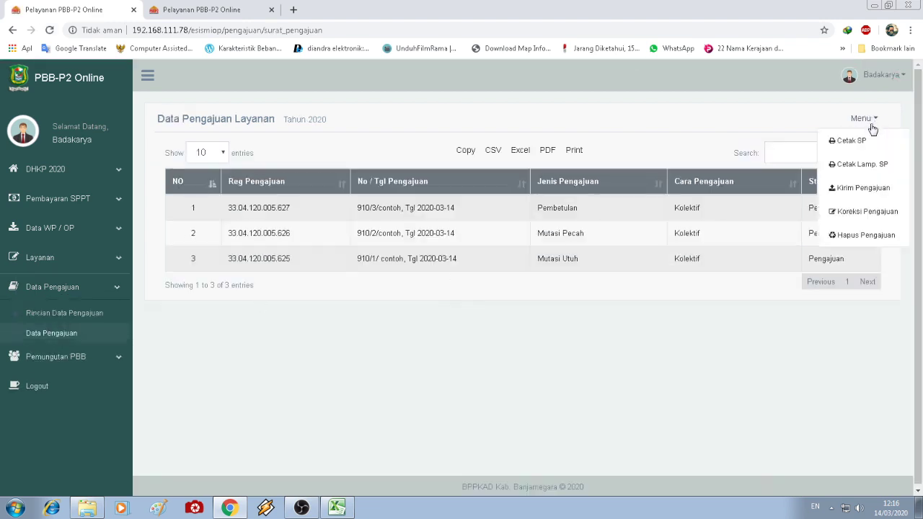
pyautogui.click(878, 192)
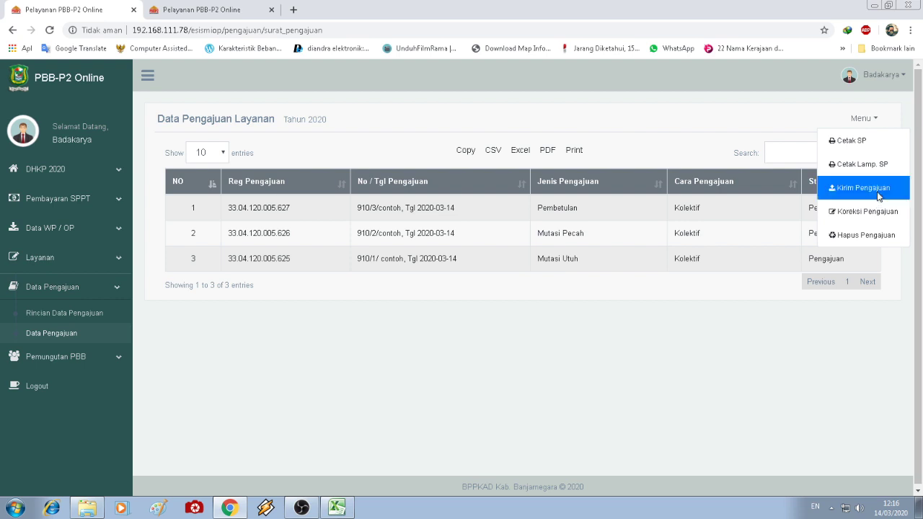
pyautogui.moveTo(457, 97); pyautogui.dragTo(576, 49)
pyautogui.click(431, 355)
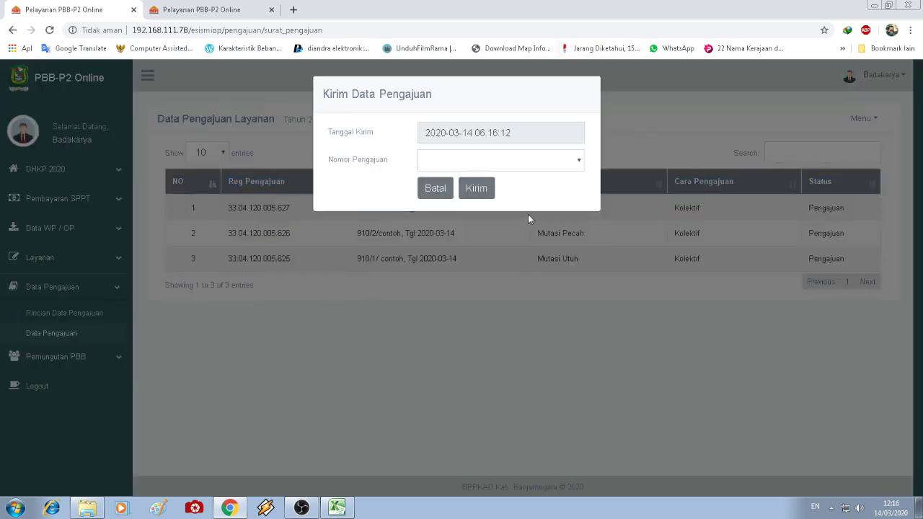
pyautogui.click(551, 162)
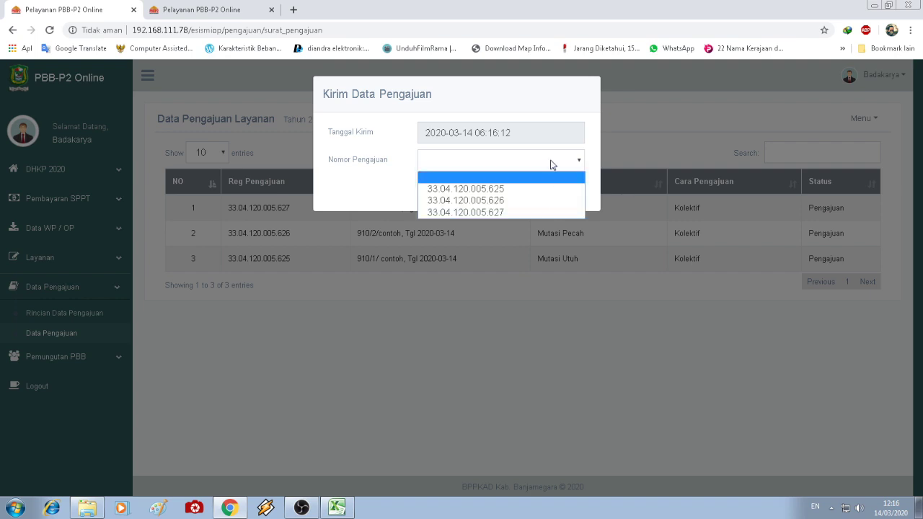
pyautogui.click(530, 194)
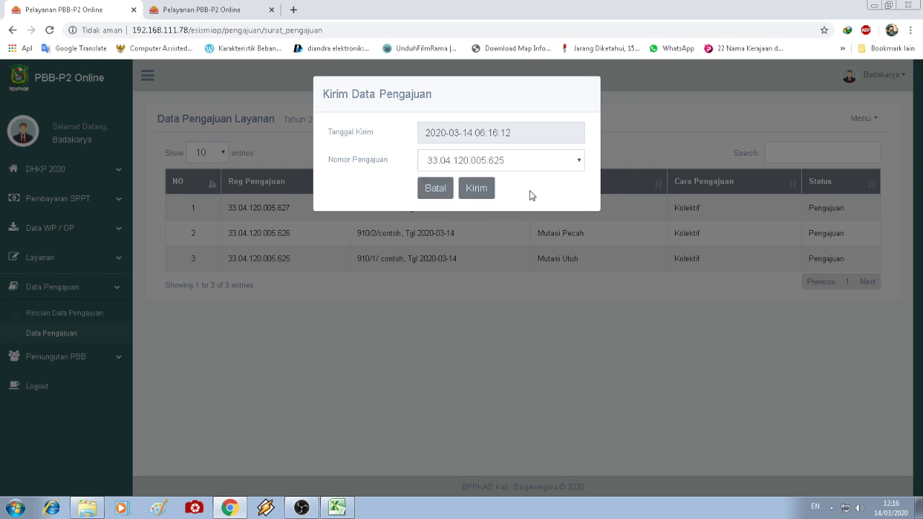
pyautogui.click(478, 189)
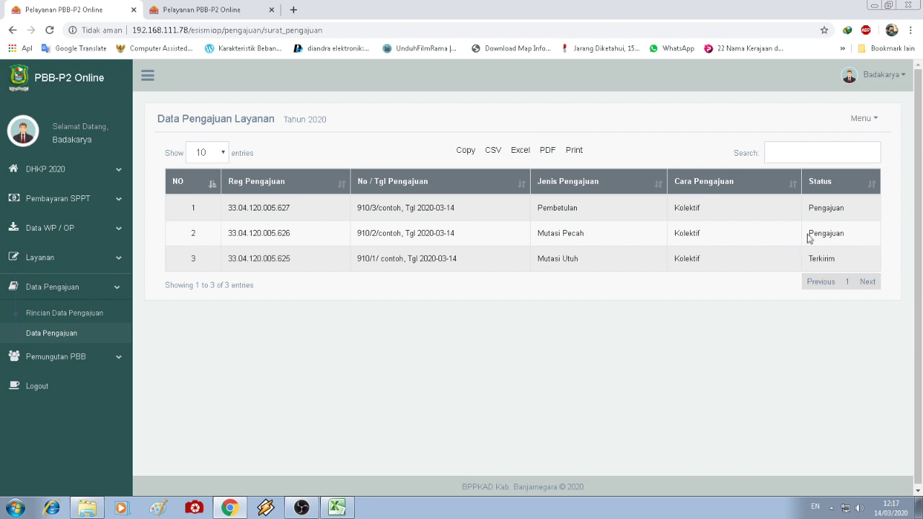
# - Withdraw submission 33.04.120.005.625 via Koreksi Pengajuan and confirm row 3 reads Pengajuan
pyautogui.click(868, 123)
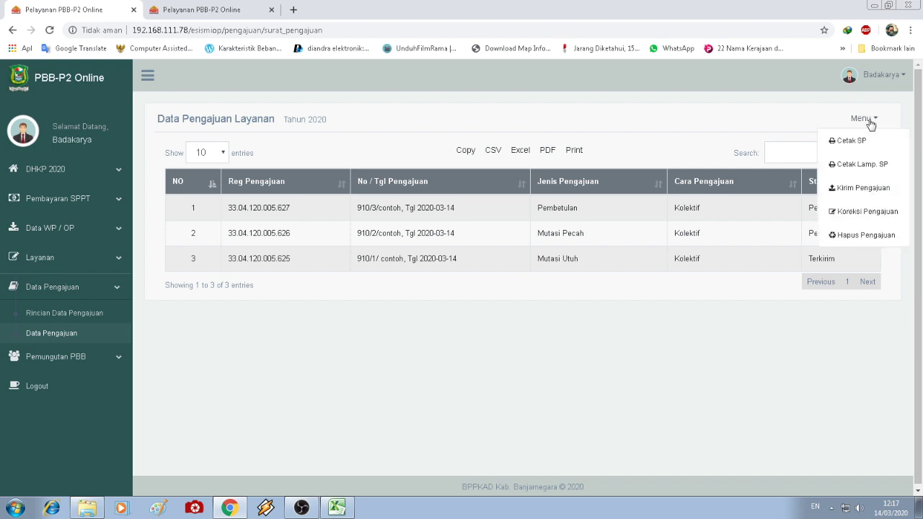
pyautogui.click(865, 212)
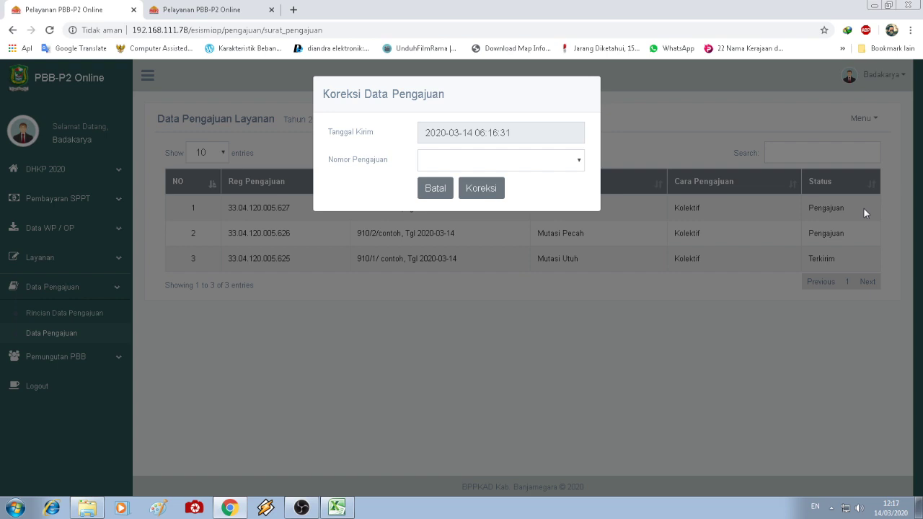
pyautogui.click(557, 160)
pyautogui.click(542, 189)
pyautogui.click(480, 190)
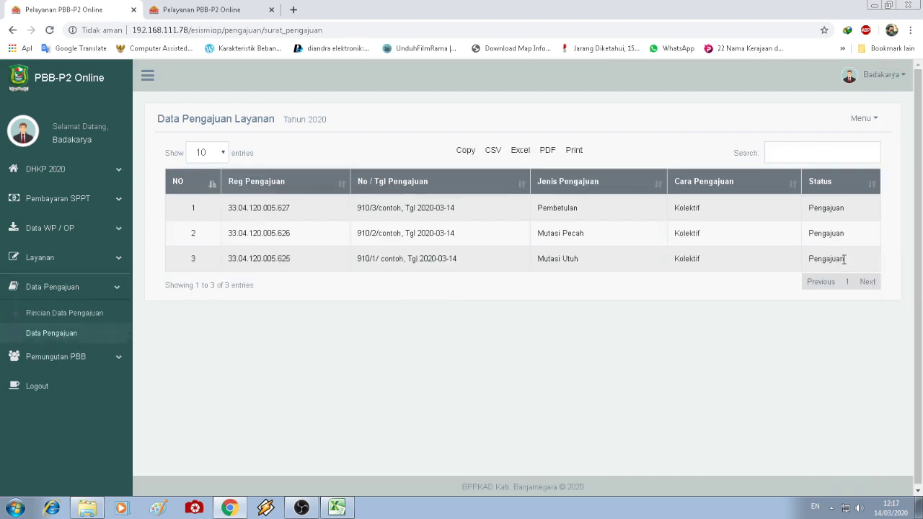
pyautogui.moveTo(844, 259); pyautogui.dragTo(811, 263)
pyautogui.click(736, 318)
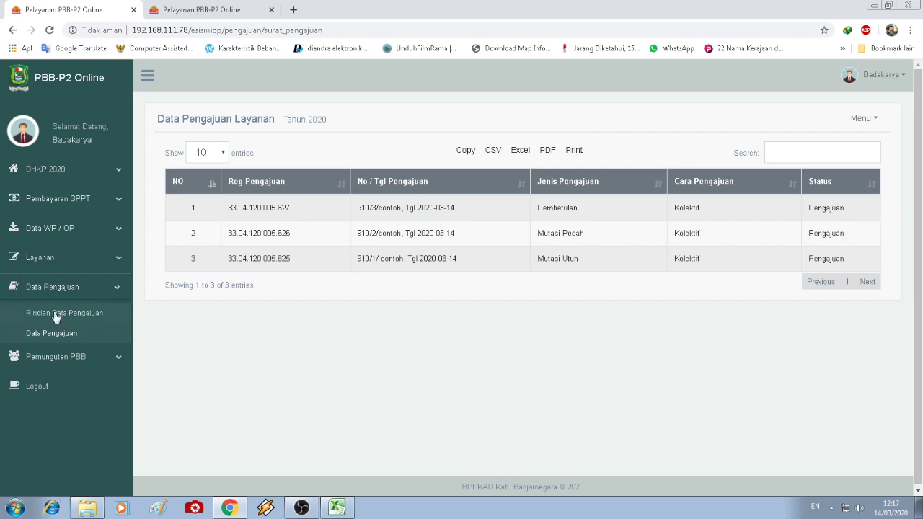
# - Resend submission 33.04.120.005.625 through Kirim Pengajuan, returning its status to Terkirim
pyautogui.click(876, 117)
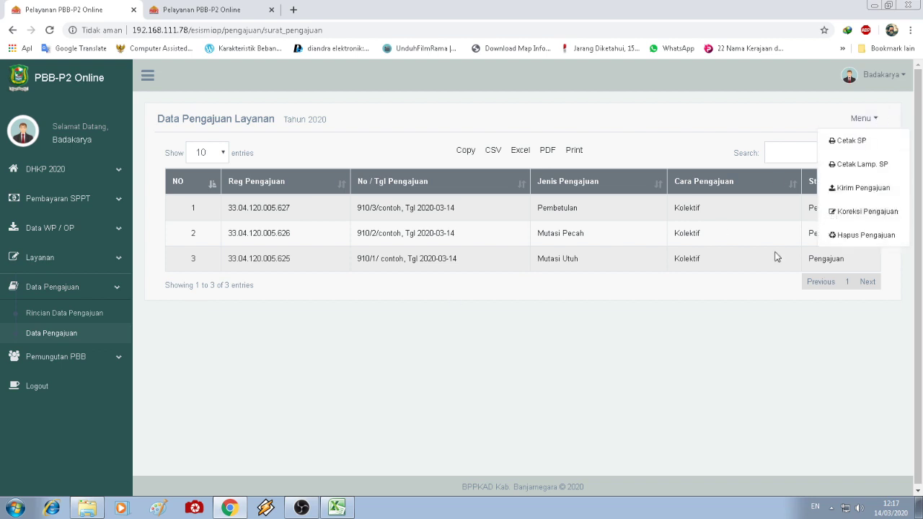
pyautogui.click(670, 297)
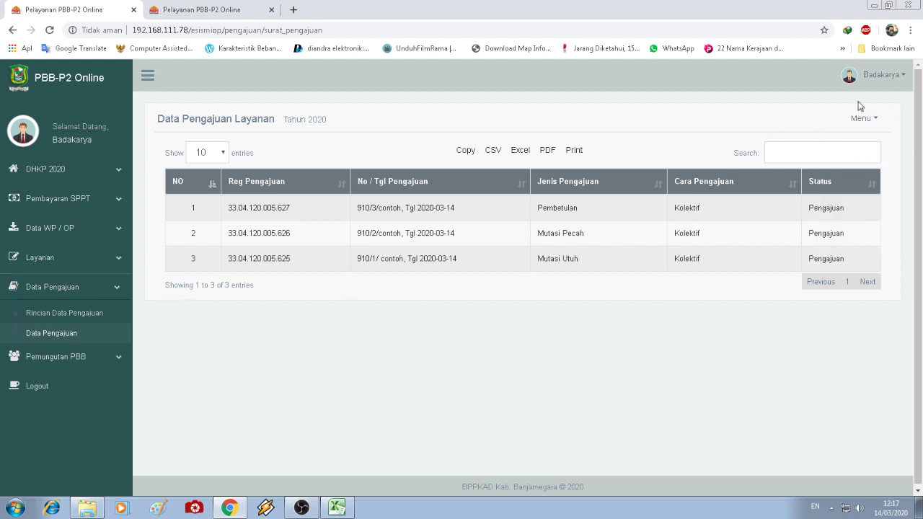
pyautogui.click(865, 117)
pyautogui.click(861, 189)
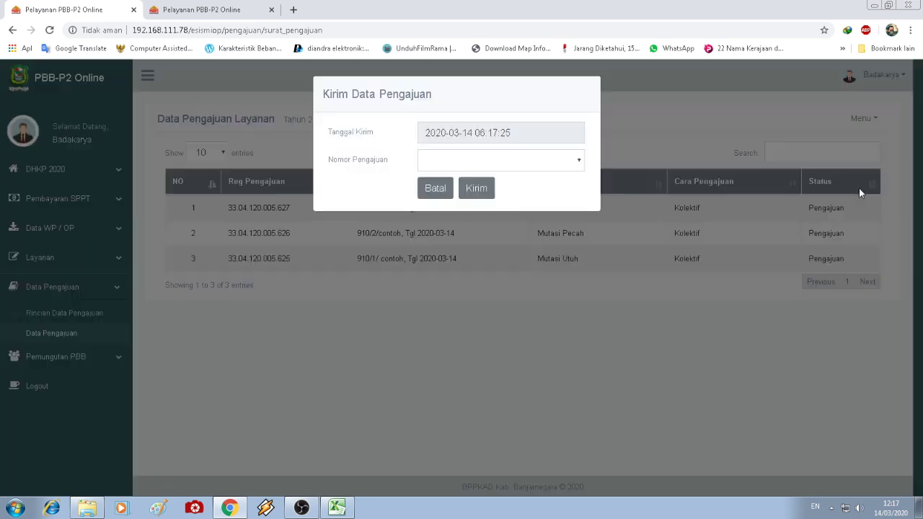
pyautogui.click(481, 158)
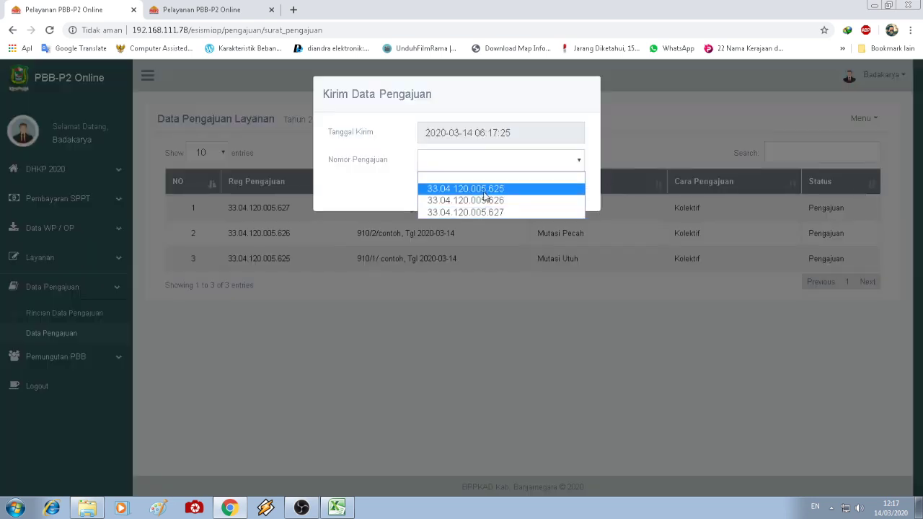
pyautogui.click(481, 188)
pyautogui.click(485, 189)
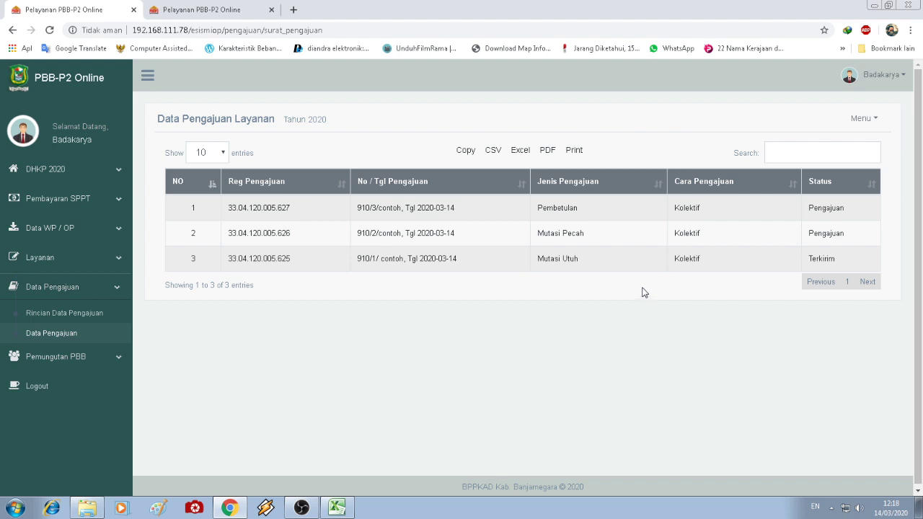
# - Toggle the Data Pengajuan and Pemungutan PBB sidebar groups, then go to the 2020 dashboard home
pyautogui.click(117, 291)
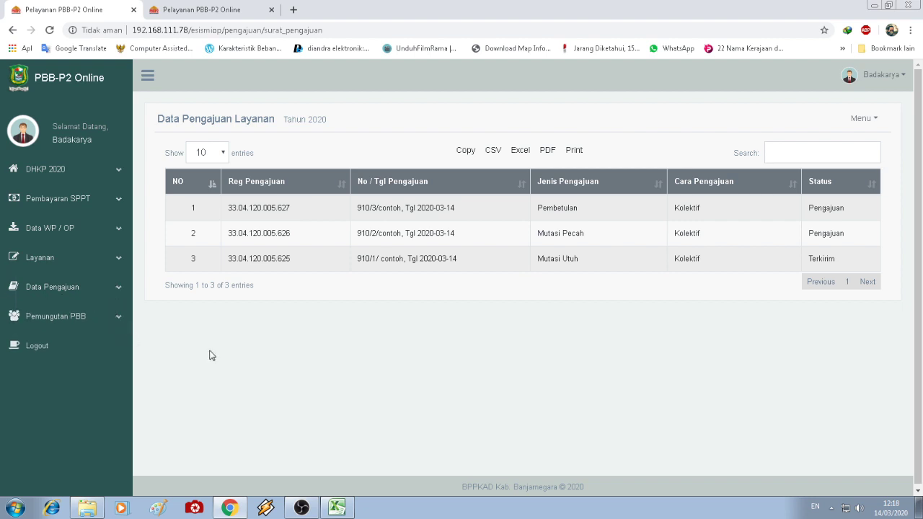
pyautogui.click(113, 290)
pyautogui.click(113, 291)
pyautogui.click(106, 324)
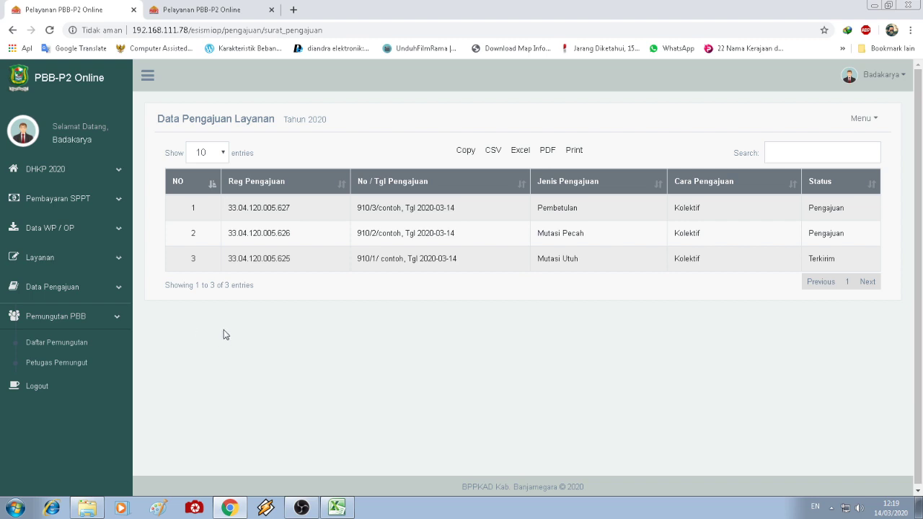
pyautogui.click(98, 319)
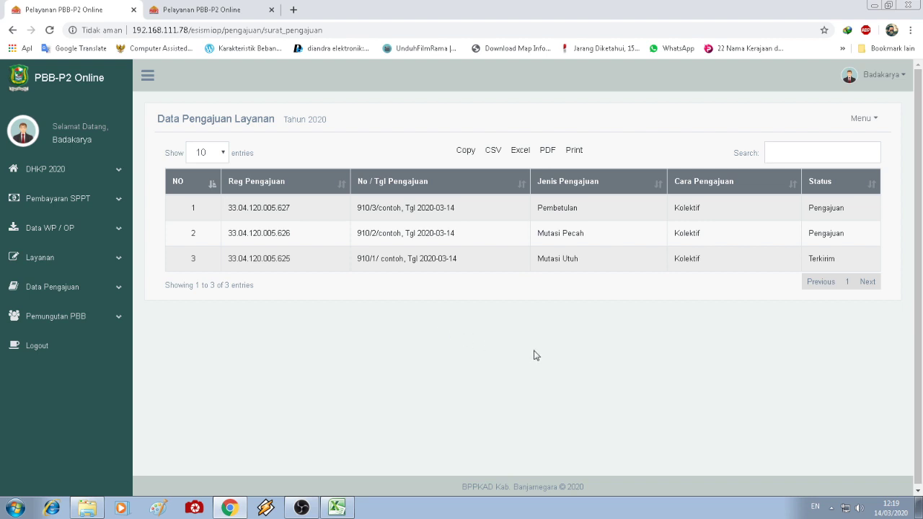
pyautogui.click(49, 322)
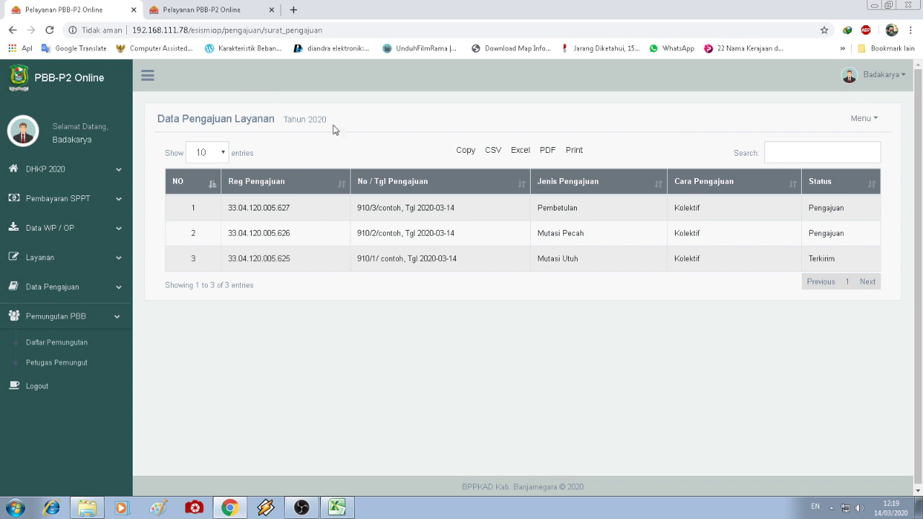
pyautogui.click(72, 77)
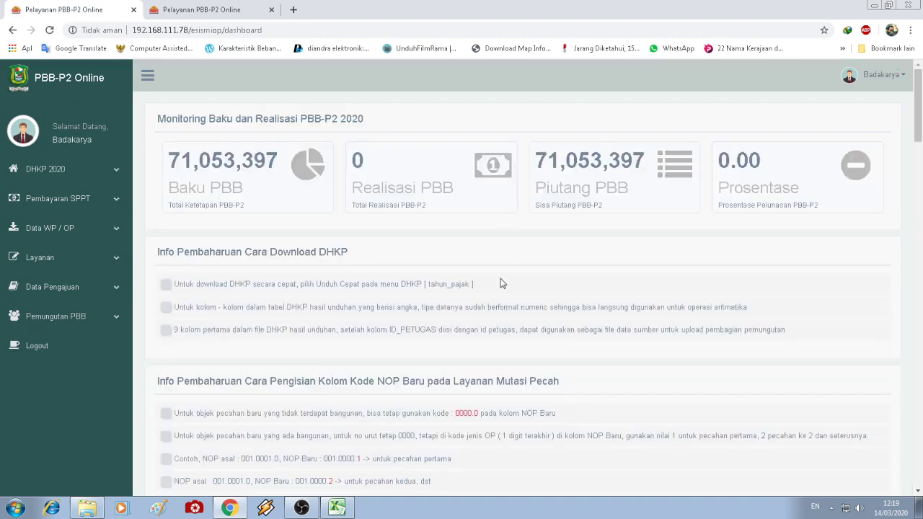
pyautogui.scroll(-10, 500, 283)
pyautogui.scroll(-4, 503, 283)
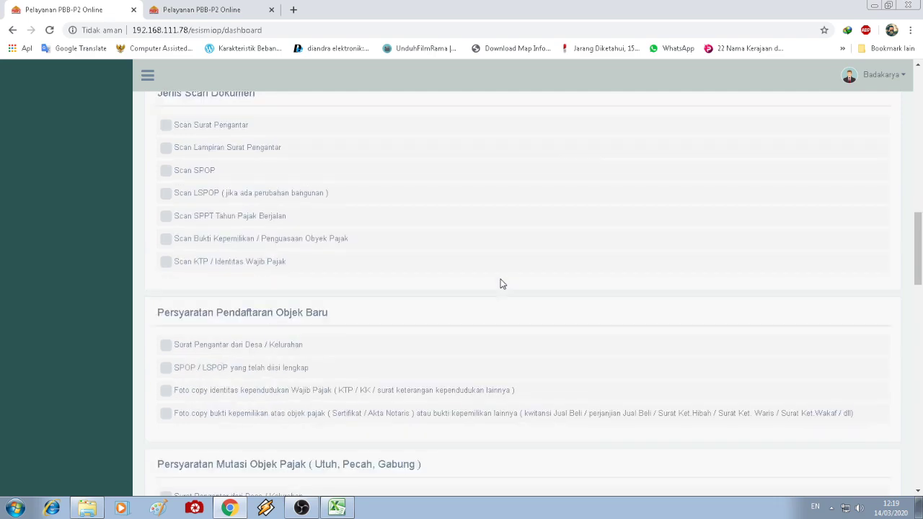
pyautogui.scroll(10, 502, 283)
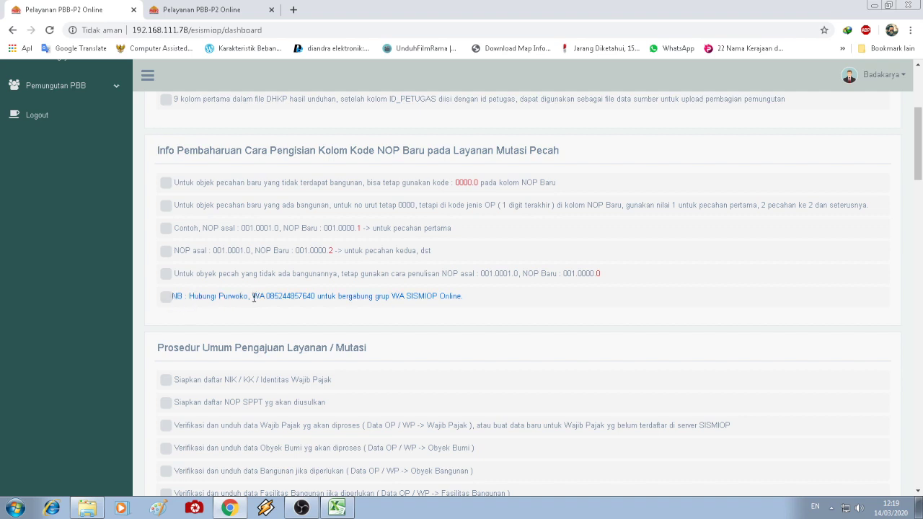
pyautogui.moveTo(173, 297); pyautogui.dragTo(481, 303)
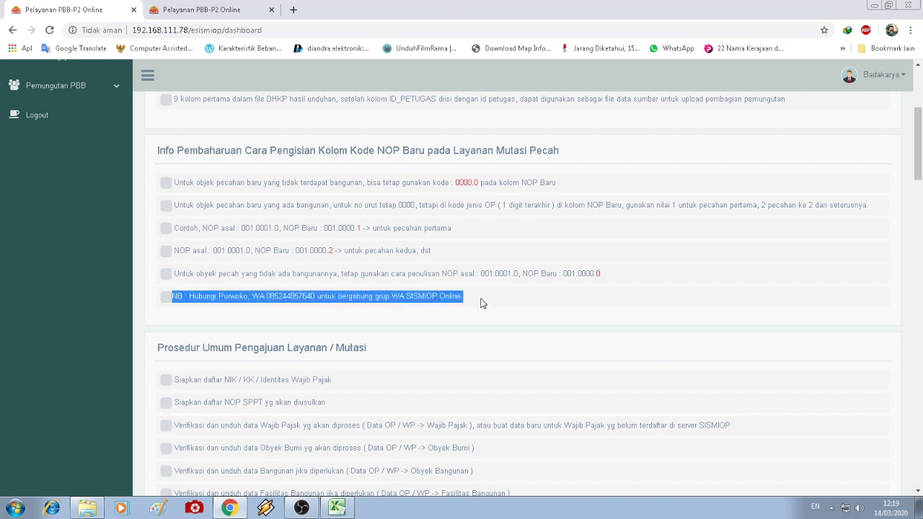
pyautogui.click(507, 354)
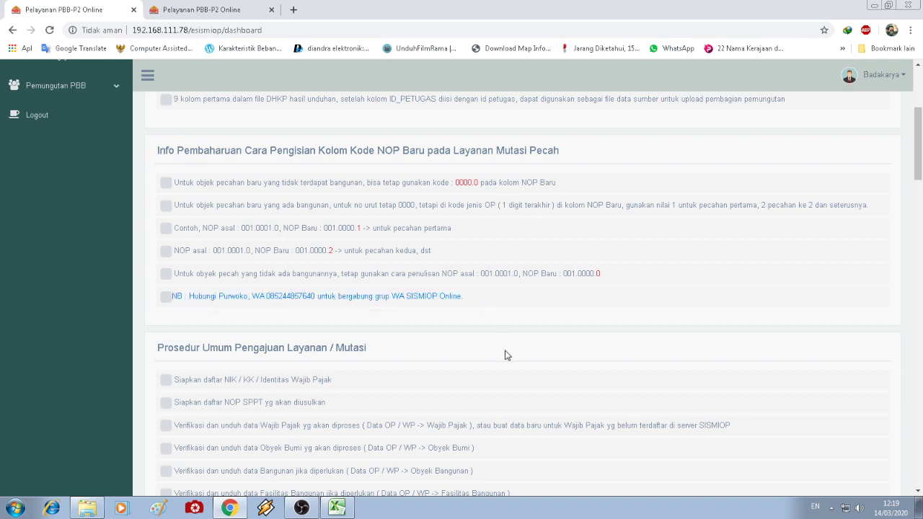
pyautogui.scroll(2, 504, 355)
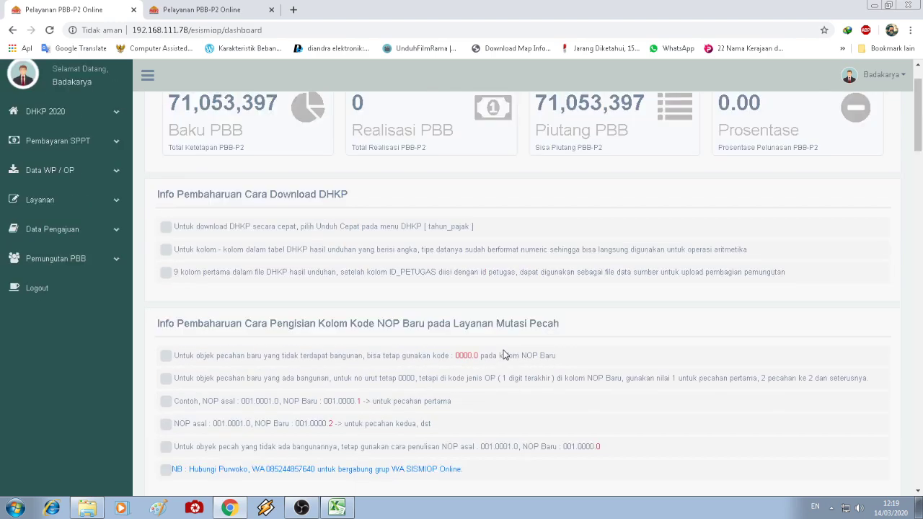